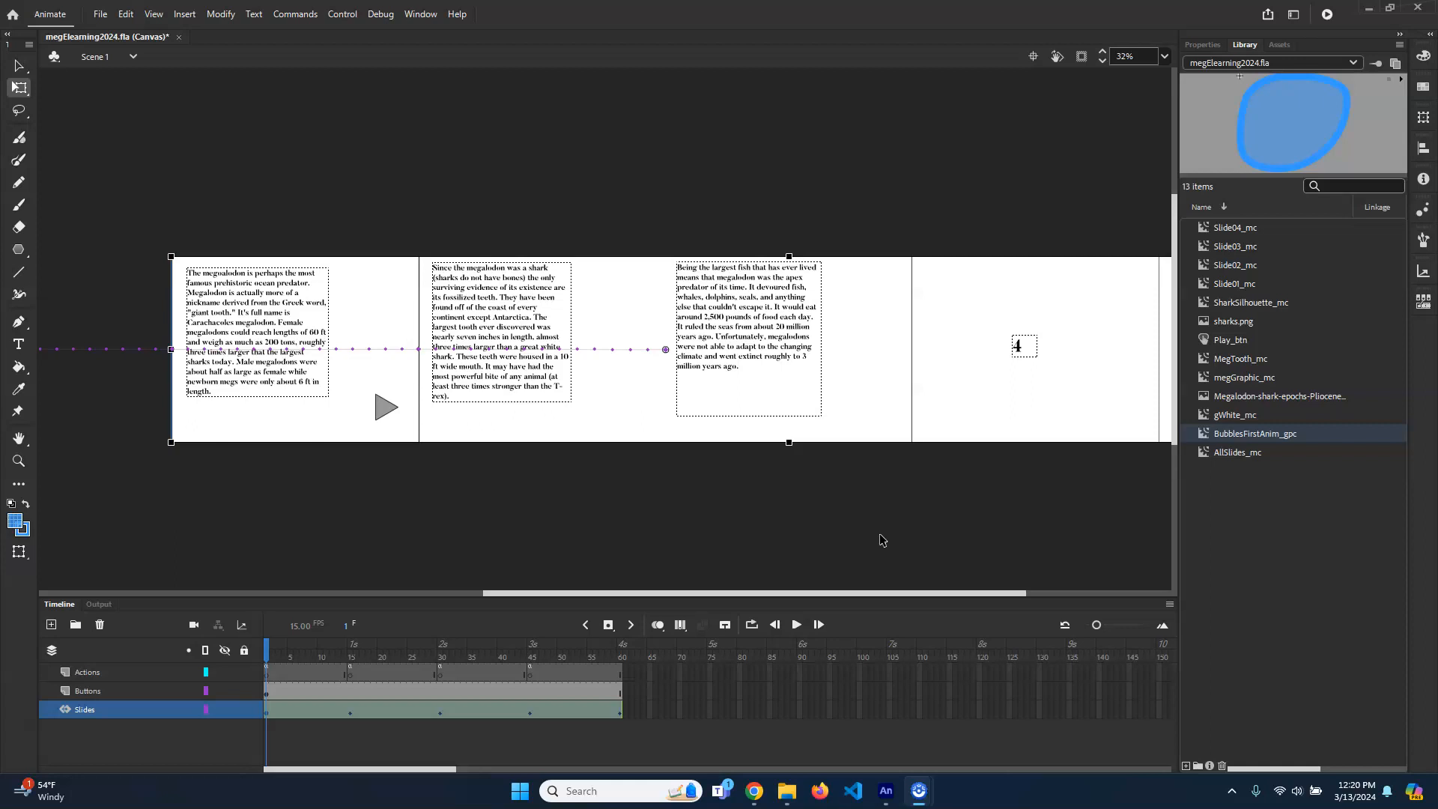
Open Slide01_mc inside AllSlides_mc for editing and make its Graphics layer active.
{"action": "left_click", "coordinate": [1285, 642]}
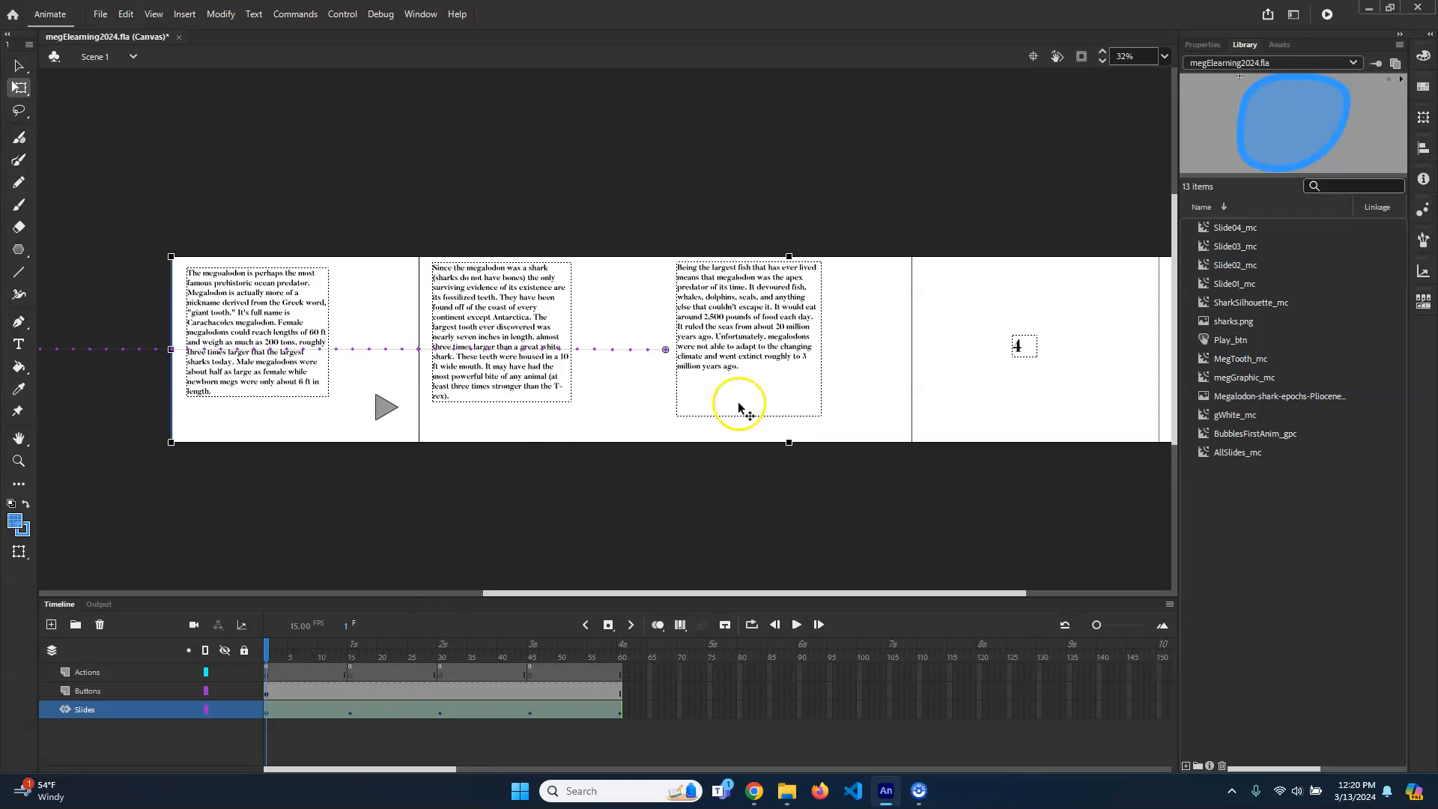
{"action": "double_click", "coordinate": [369, 299]}
{"action": "left_click", "coordinate": [279, 401]}
{"action": "left_click", "coordinate": [643, 318]}
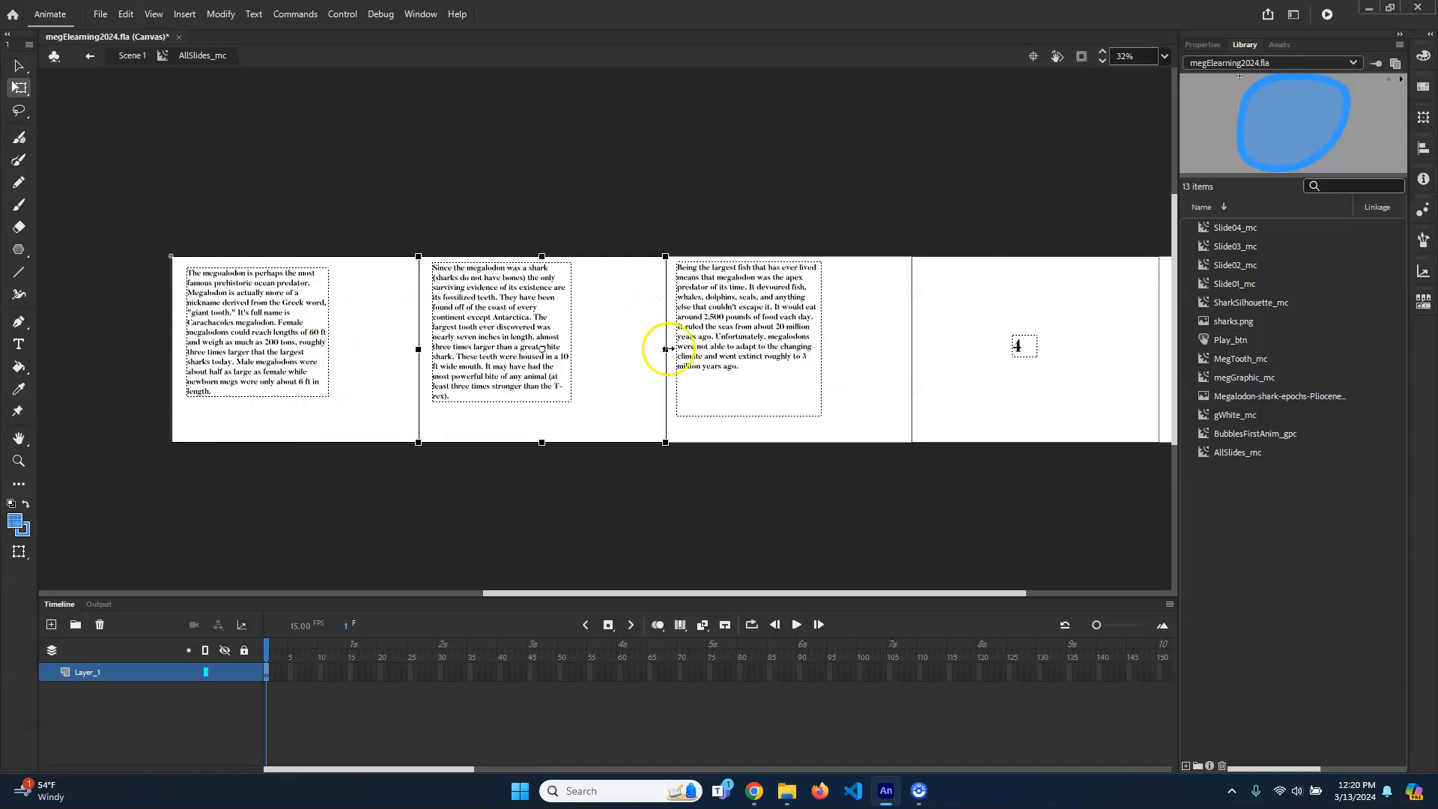
{"action": "double_click", "coordinate": [351, 315]}
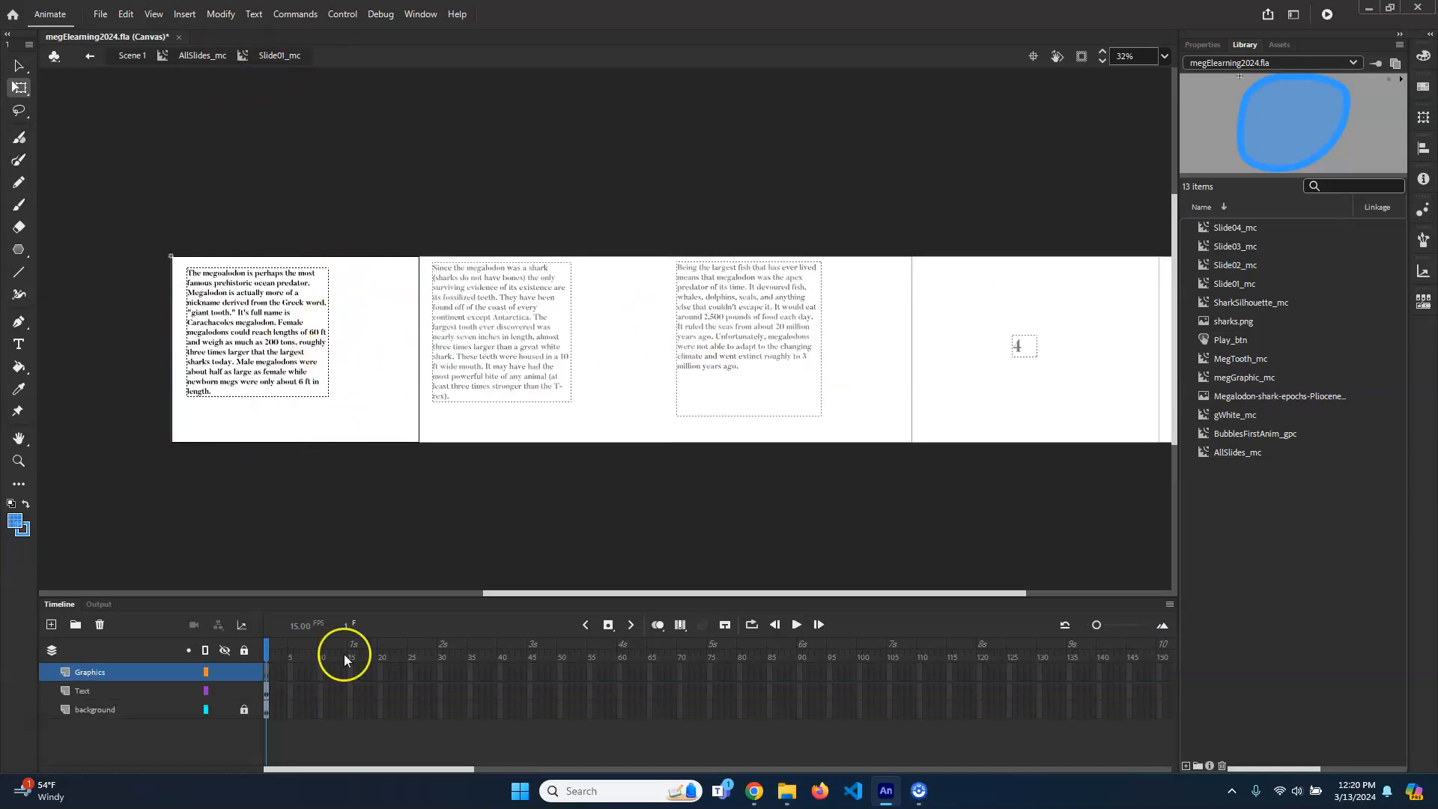
{"action": "left_click", "coordinate": [123, 709]}
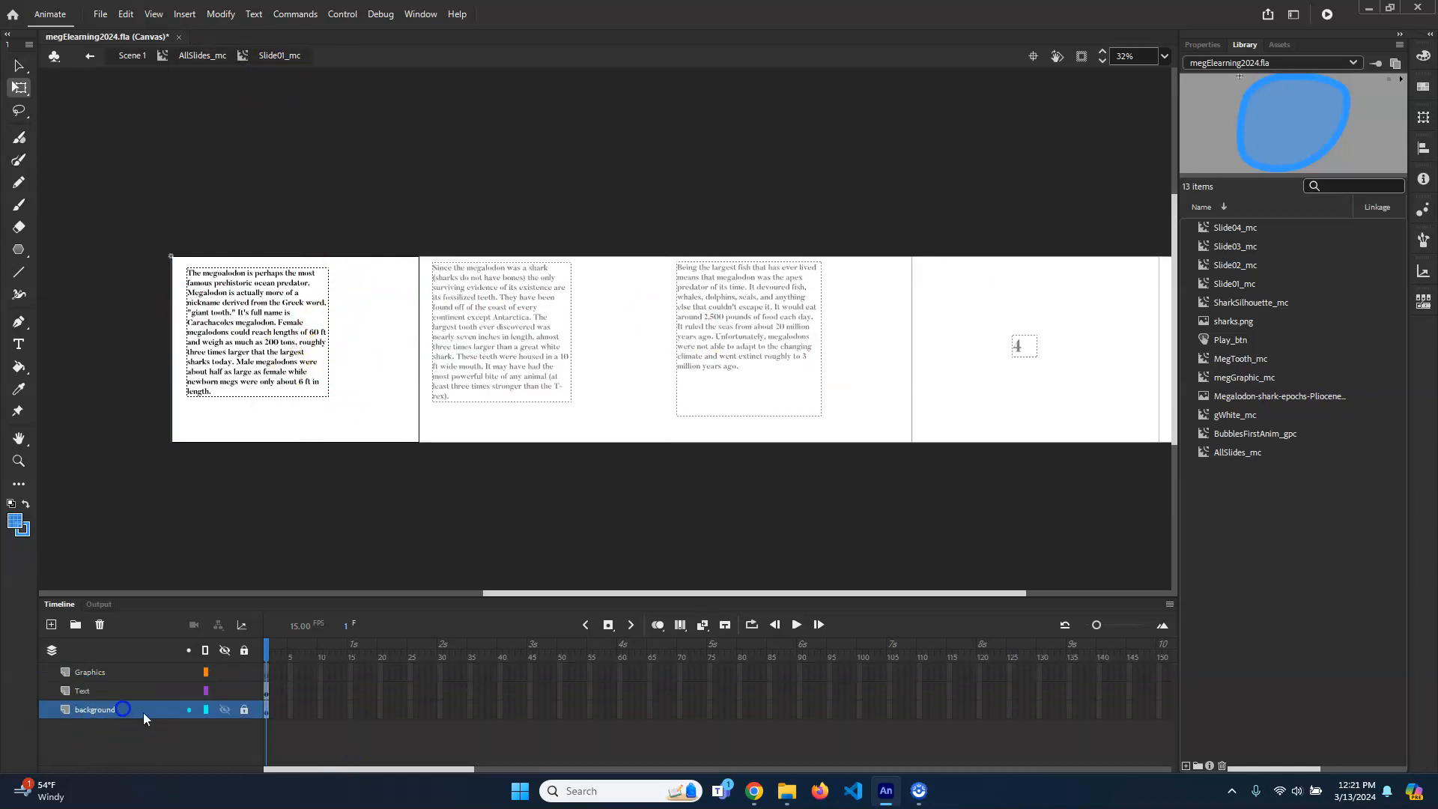
{"action": "left_click", "coordinate": [111, 691]}
{"action": "left_click", "coordinate": [100, 673]}
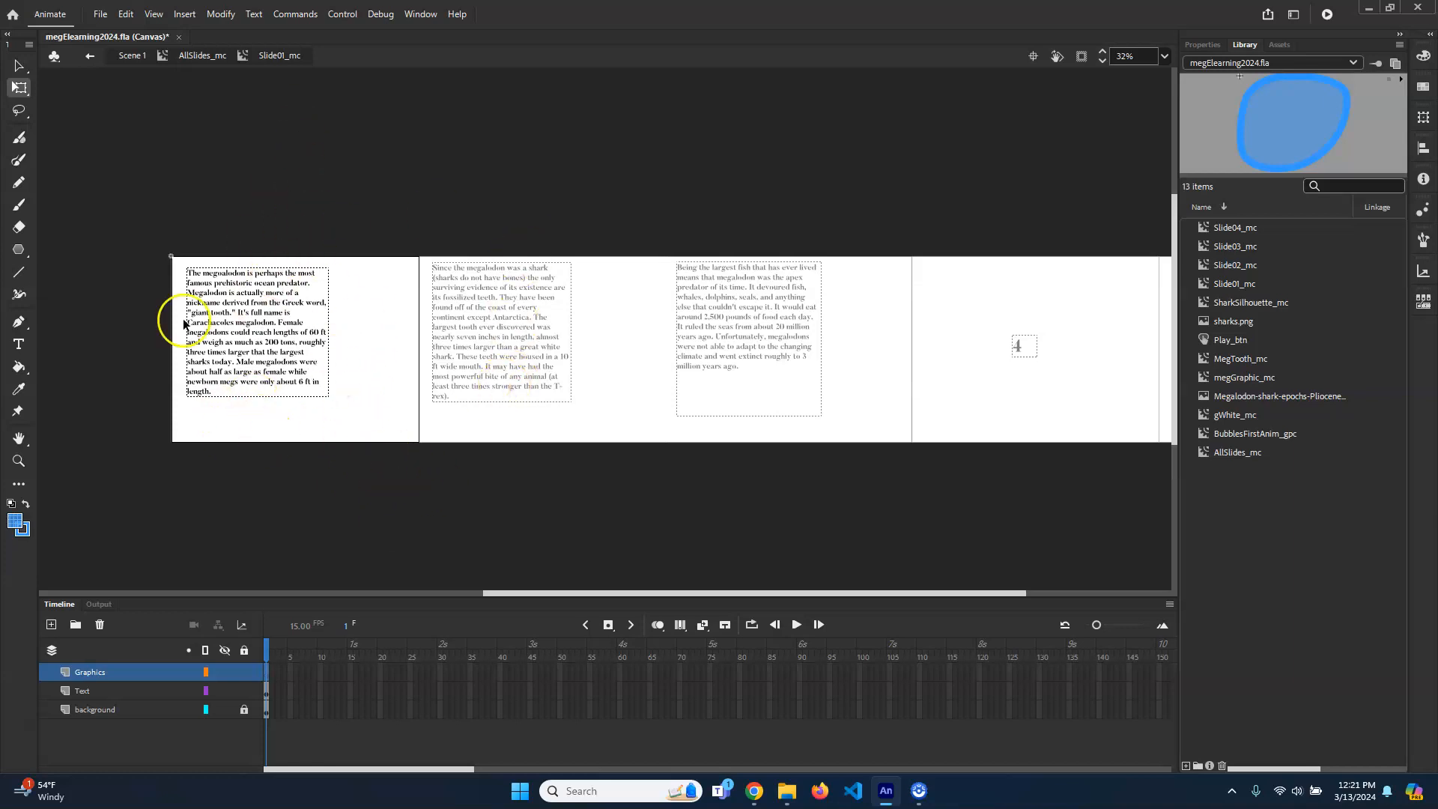
Draw a small closed blue bubble outline, about 54 by 44 px, with the Paint Brush below the first slide's text.
{"action": "left_click", "coordinate": [19, 160]}
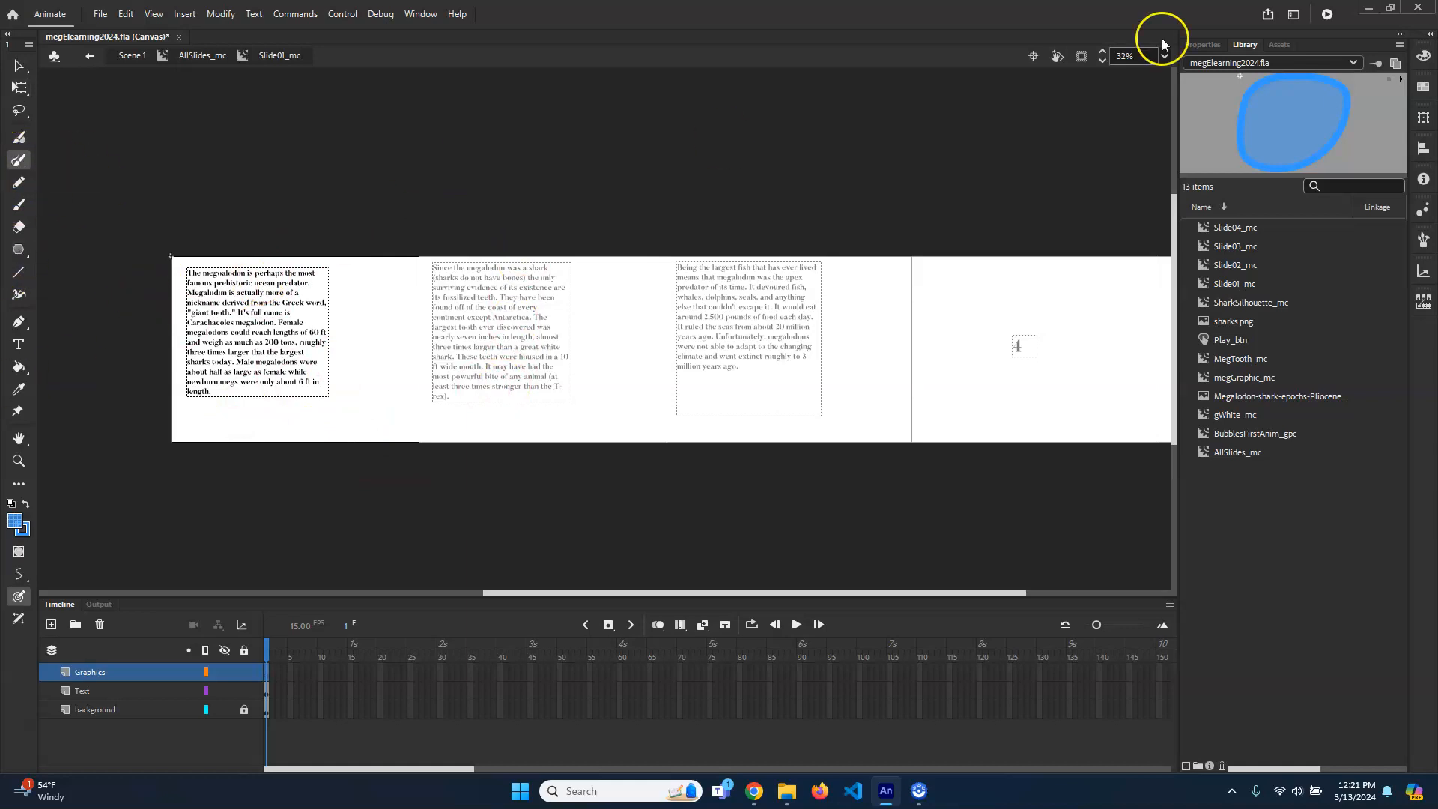
{"action": "left_click", "coordinate": [1200, 45]}
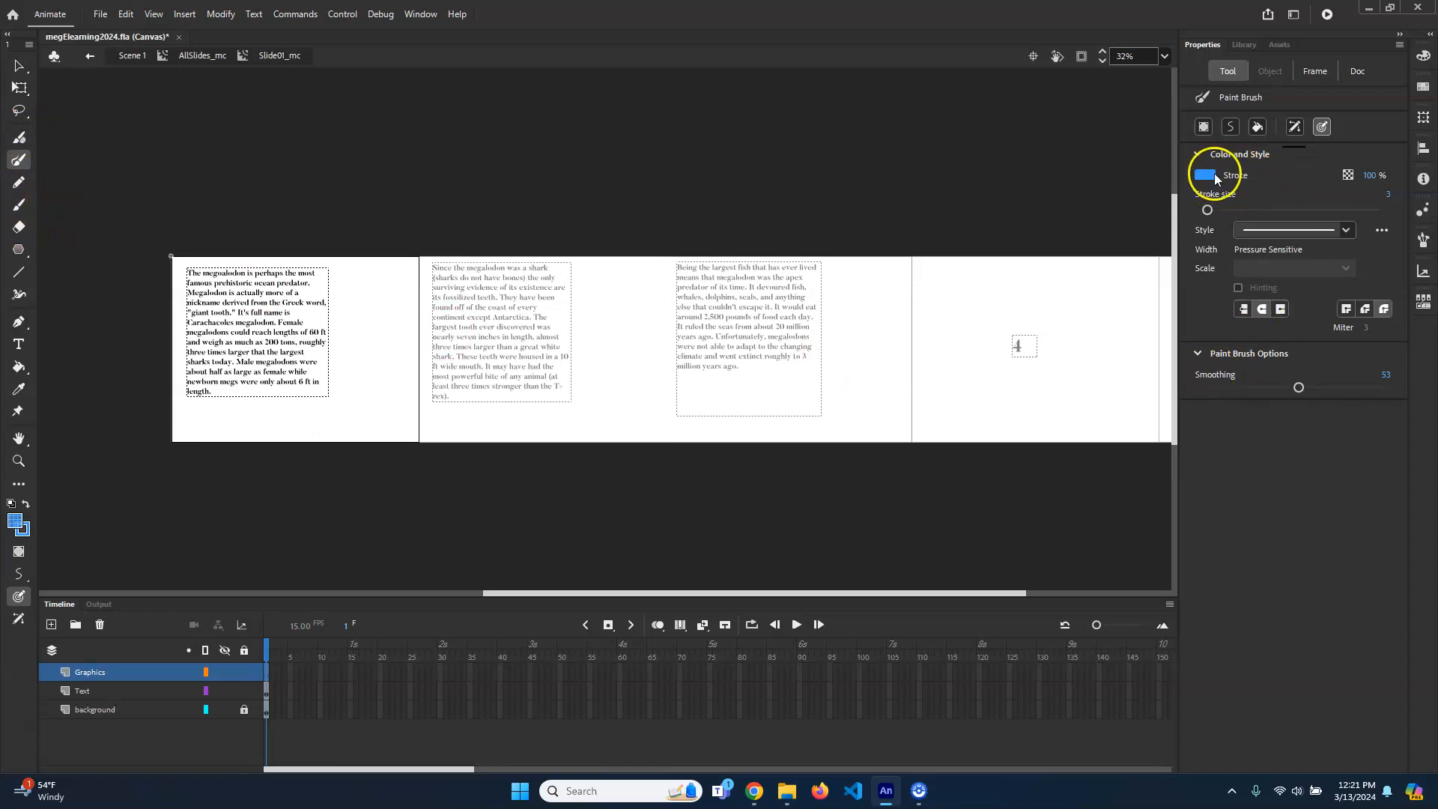
{"action": "scroll", "coordinate": [352, 470], "scroll_direction": "up", "scroll_amount": 1}
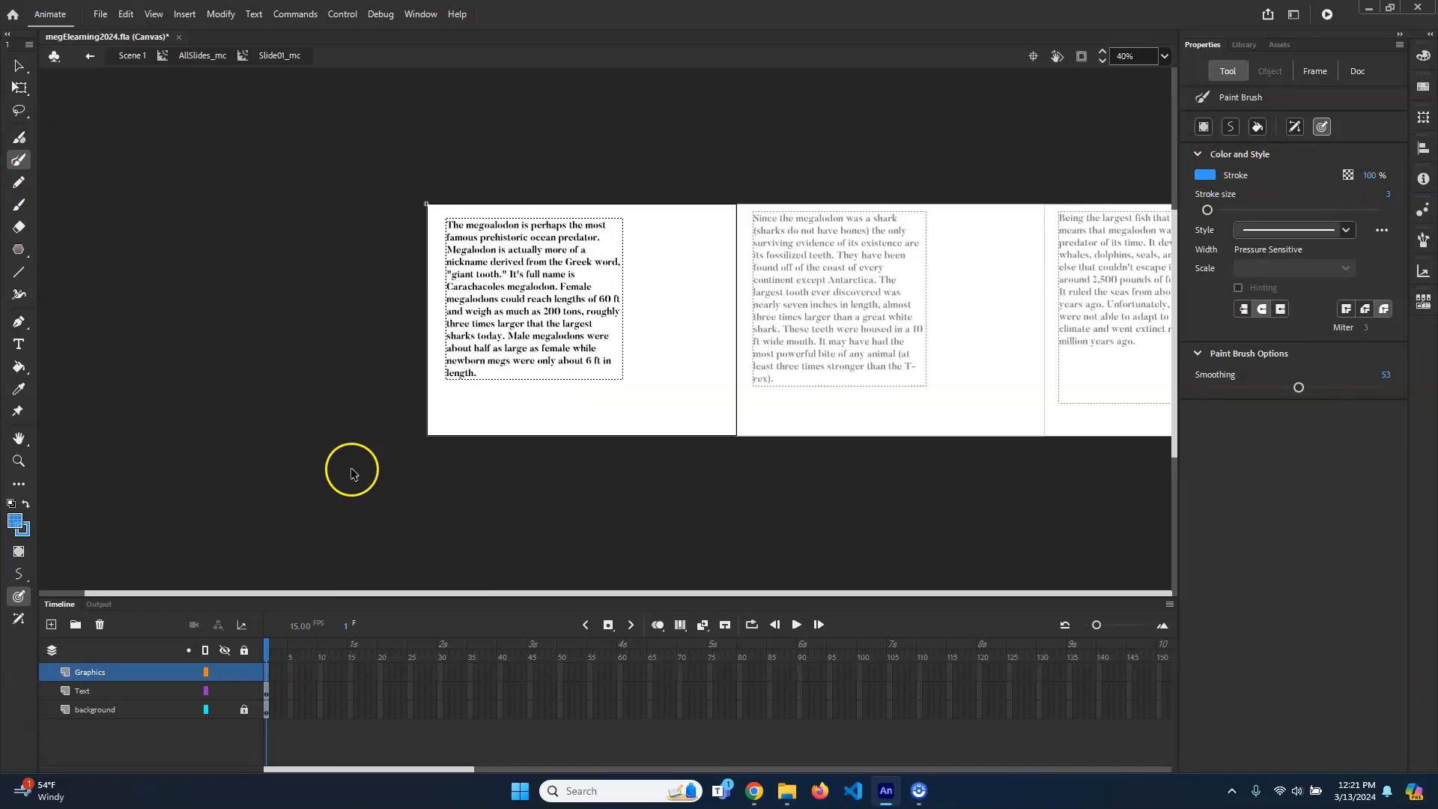
{"action": "scroll", "coordinate": [352, 473], "scroll_direction": "up", "scroll_amount": 1}
{"action": "scroll", "coordinate": [717, 489], "scroll_direction": "up", "scroll_amount": 1}
{"action": "scroll", "coordinate": [516, 436], "scroll_direction": "up", "scroll_amount": 1}
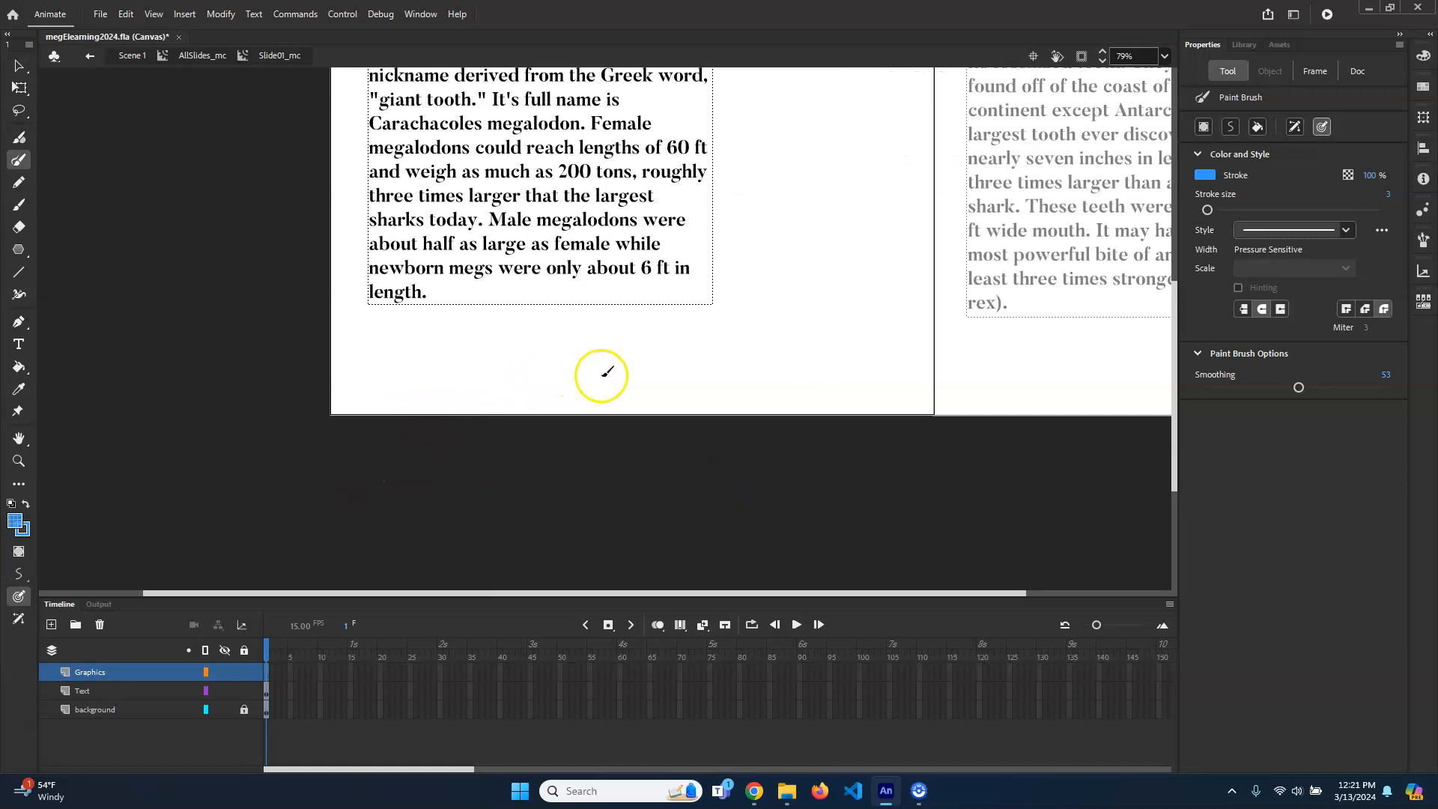
{"action": "left_click_drag", "start_coordinate": [617, 372], "coordinate": [613, 374]}
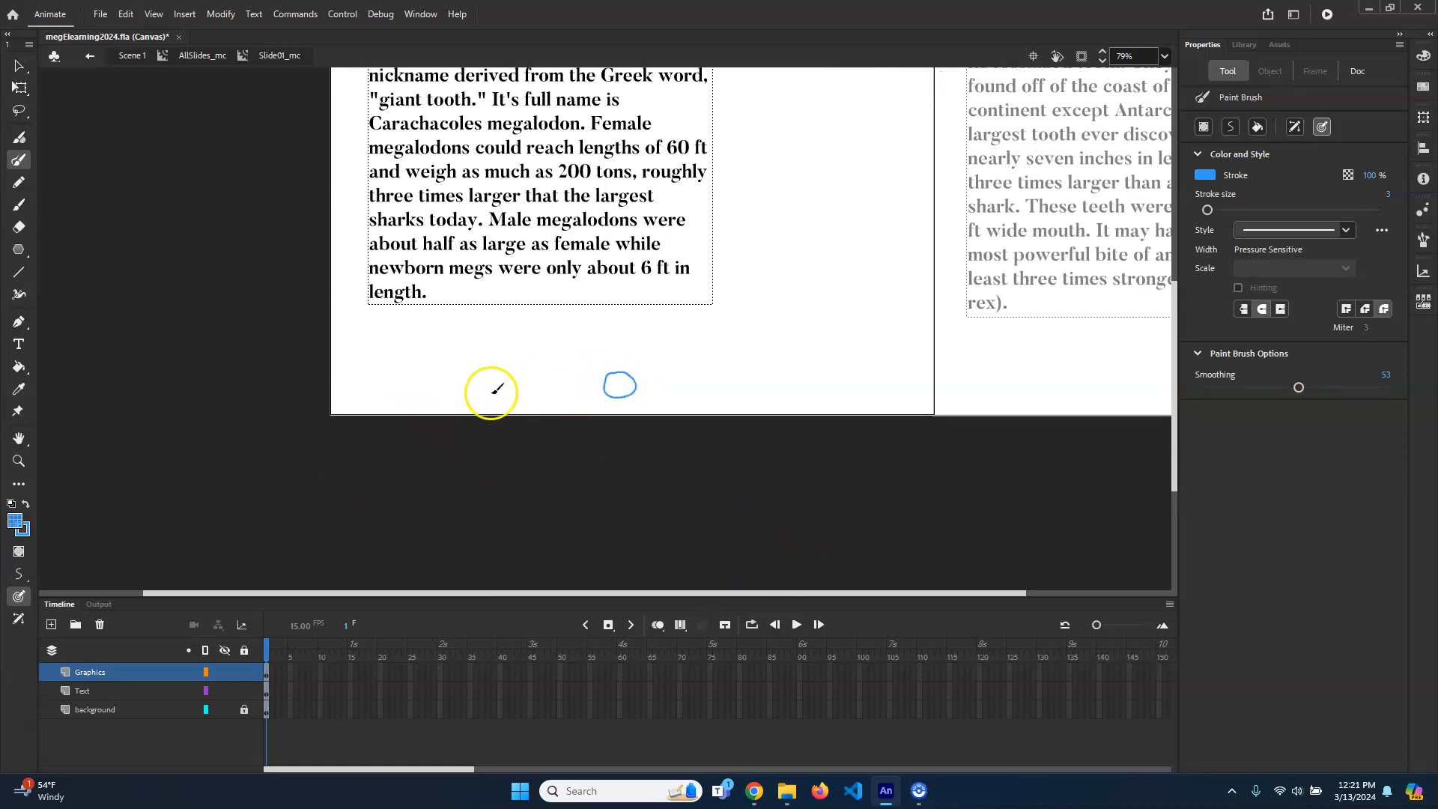
Fill the bubble outline with its own blue at 50% alpha using the Paint Bucket.
{"action": "left_click", "coordinate": [19, 367]}
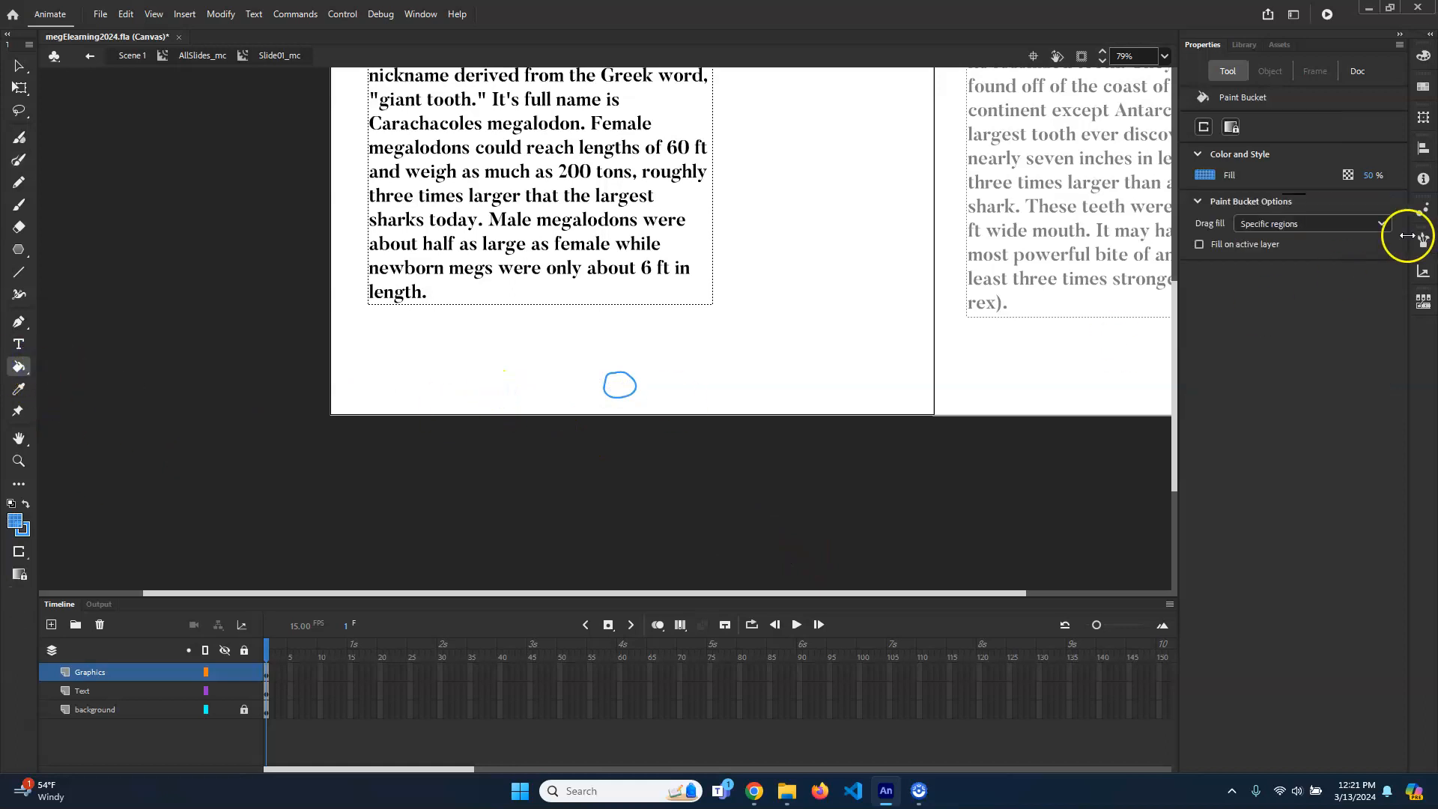
{"action": "left_click", "coordinate": [1205, 175]}
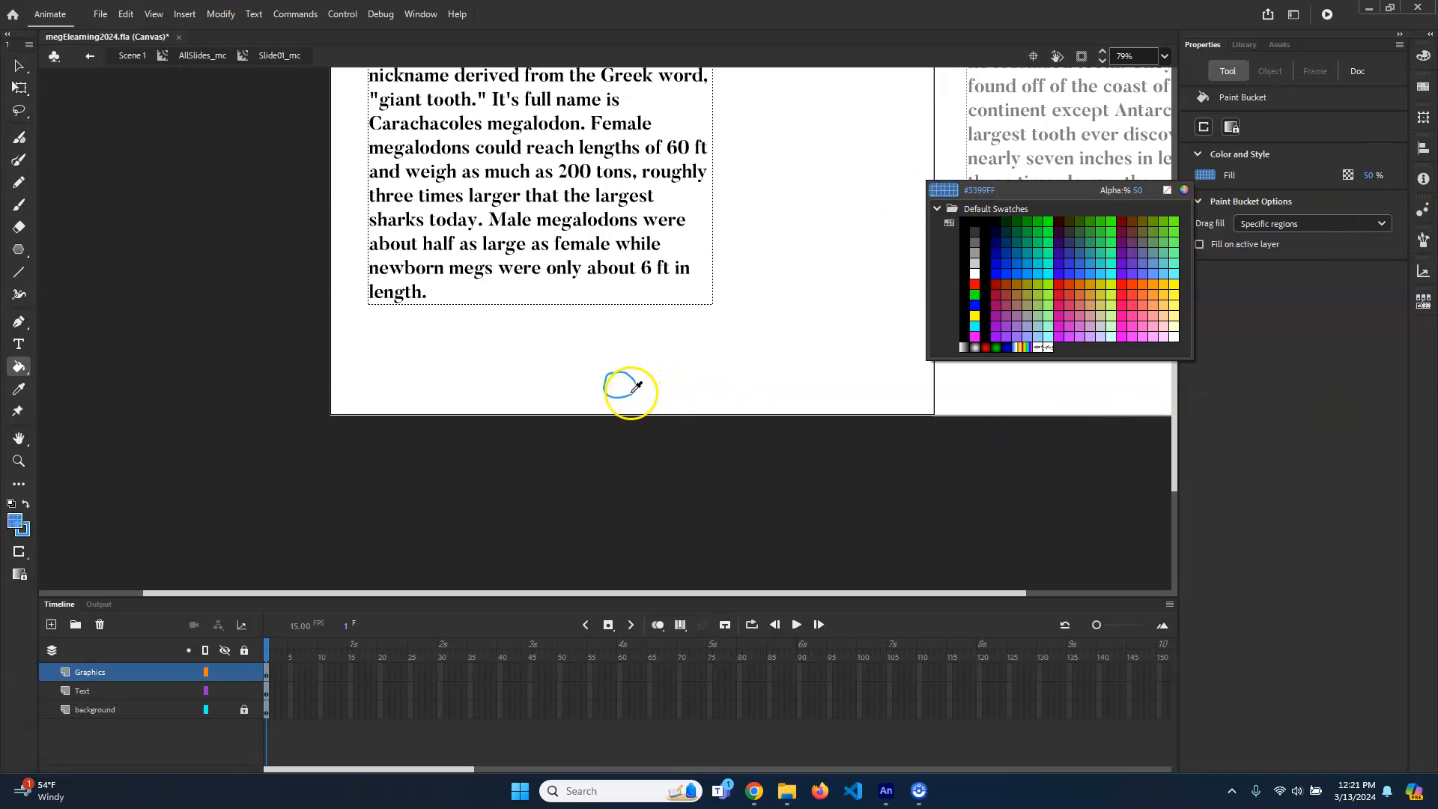
{"action": "left_click", "coordinate": [632, 388]}
{"action": "left_click", "coordinate": [1374, 175]}
{"action": "key", "text": "Return"}
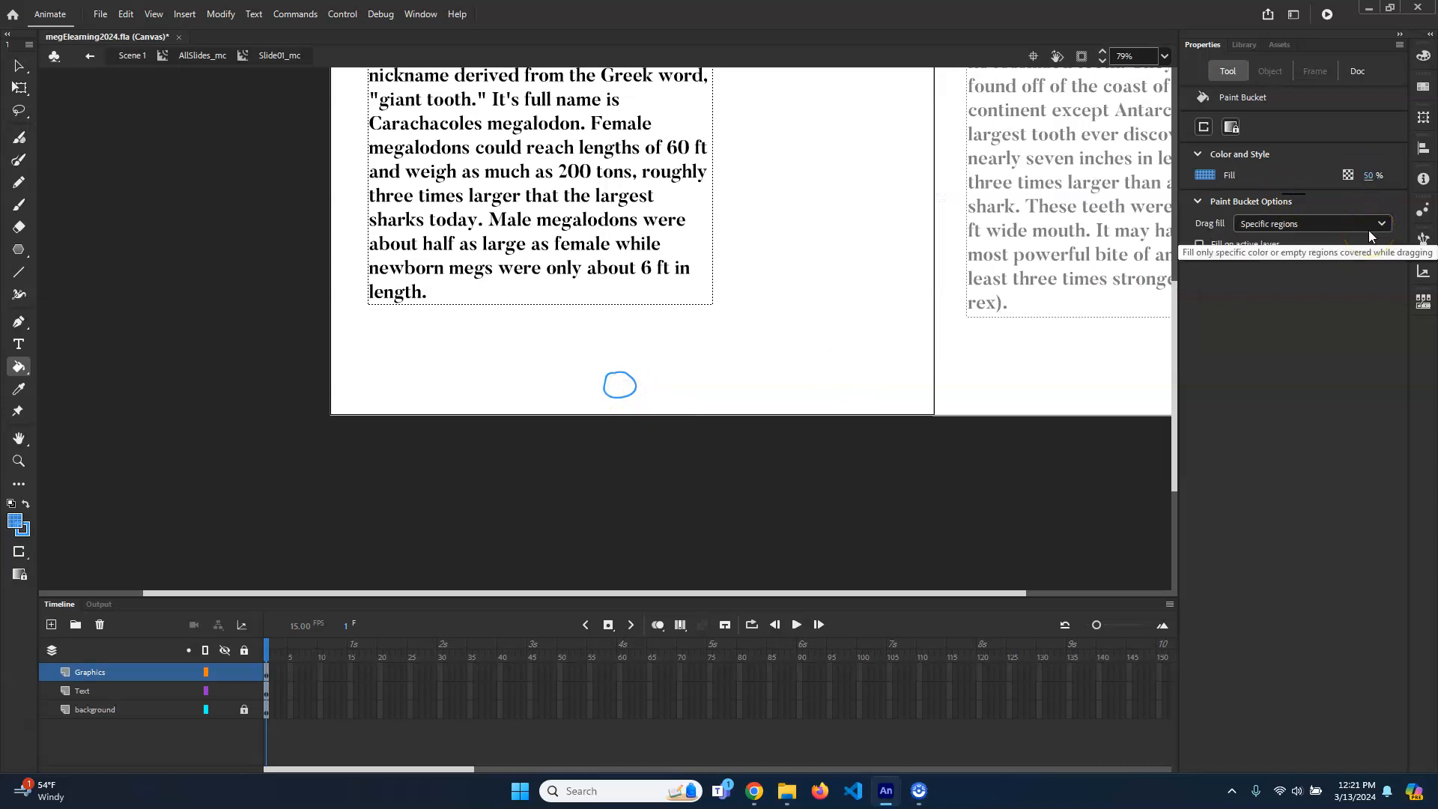
{"action": "left_click", "coordinate": [620, 389]}
Test the Paint Bucket with Don't Close Gaps by deleting the bubble's fill and filling the outline again.
{"action": "left_click", "coordinate": [1203, 126]}
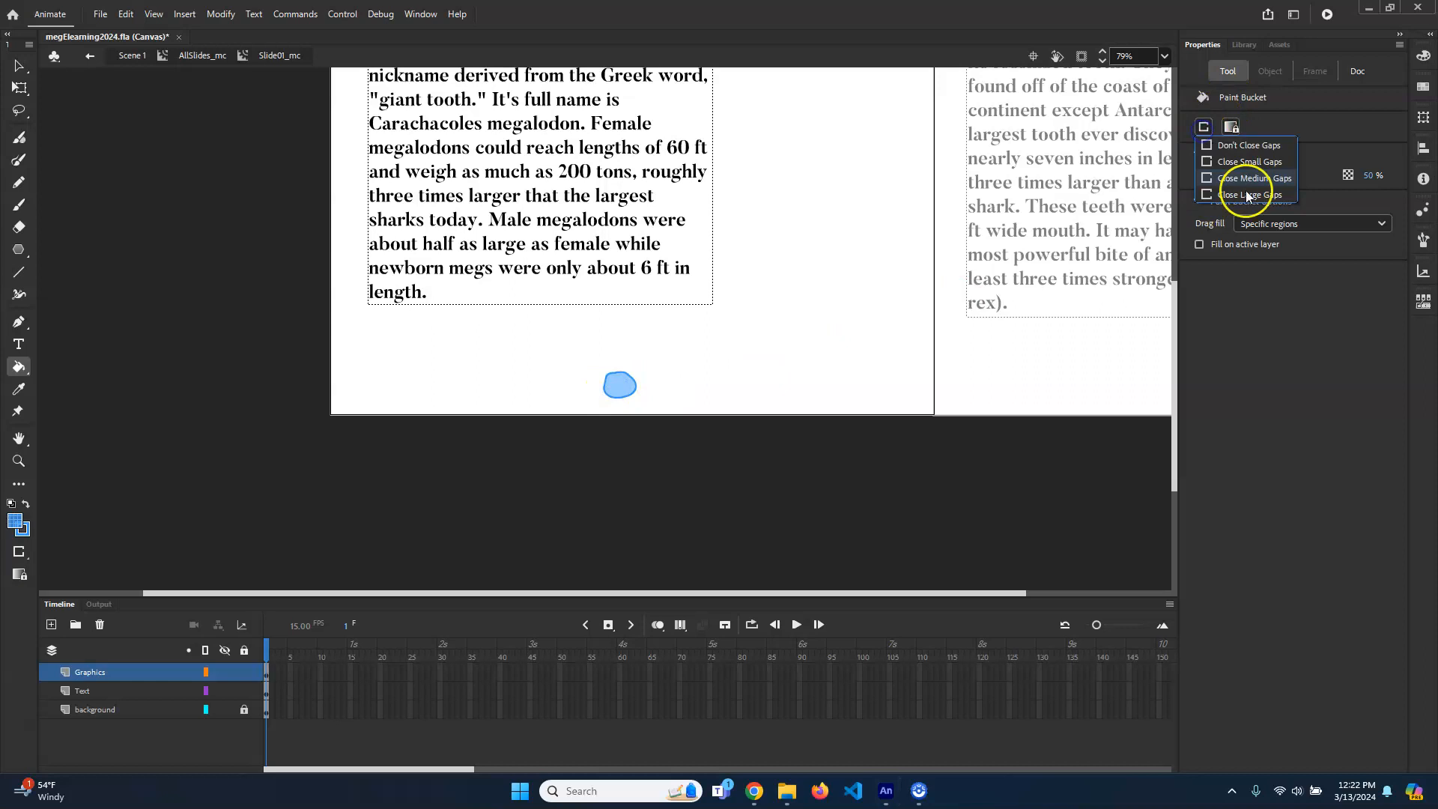
{"action": "left_click", "coordinate": [1258, 145]}
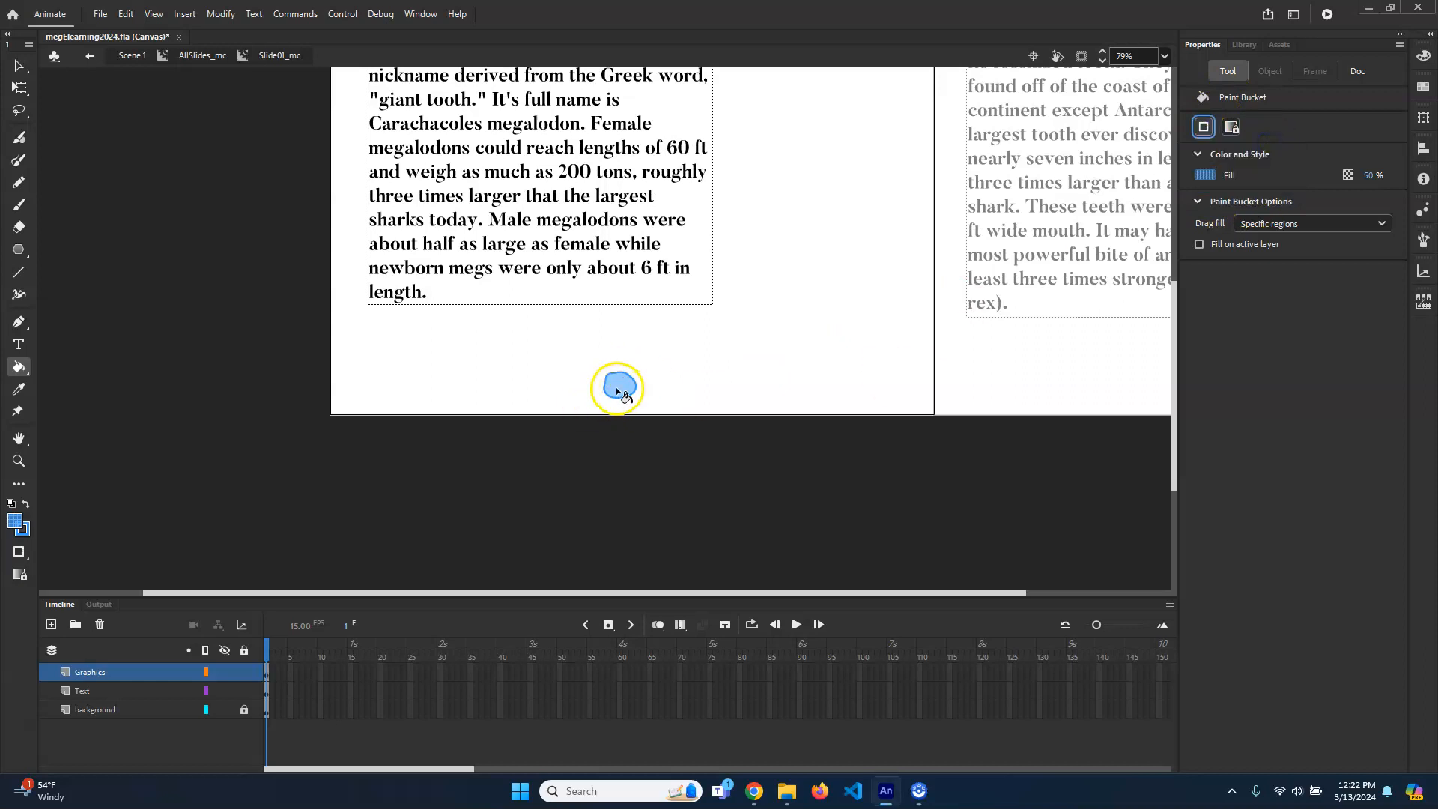
{"action": "key", "text": "v"}
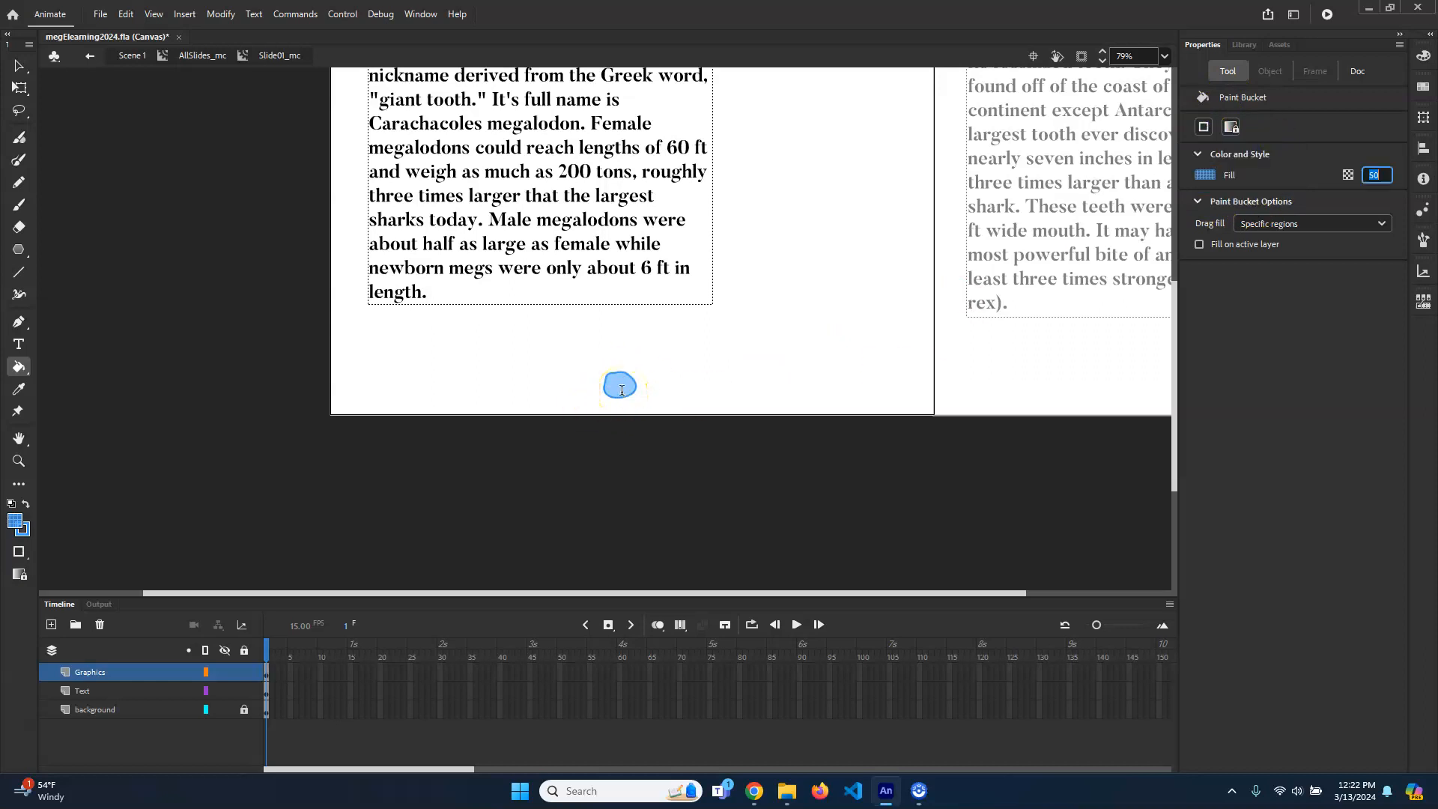
{"action": "left_click", "coordinate": [620, 386]}
{"action": "key", "text": "Delete"}
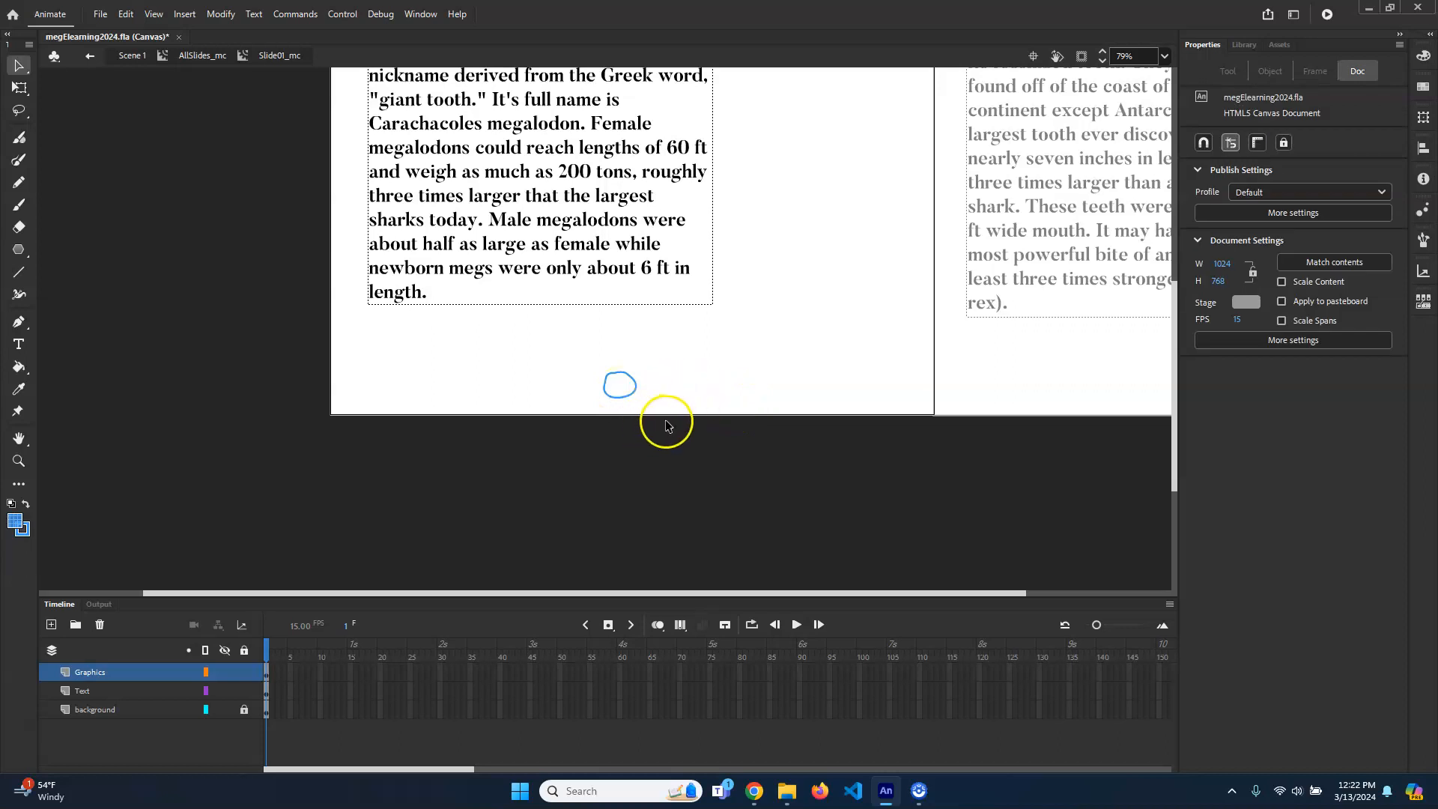
{"action": "key", "text": "k"}
{"action": "left_click", "coordinate": [621, 386]}
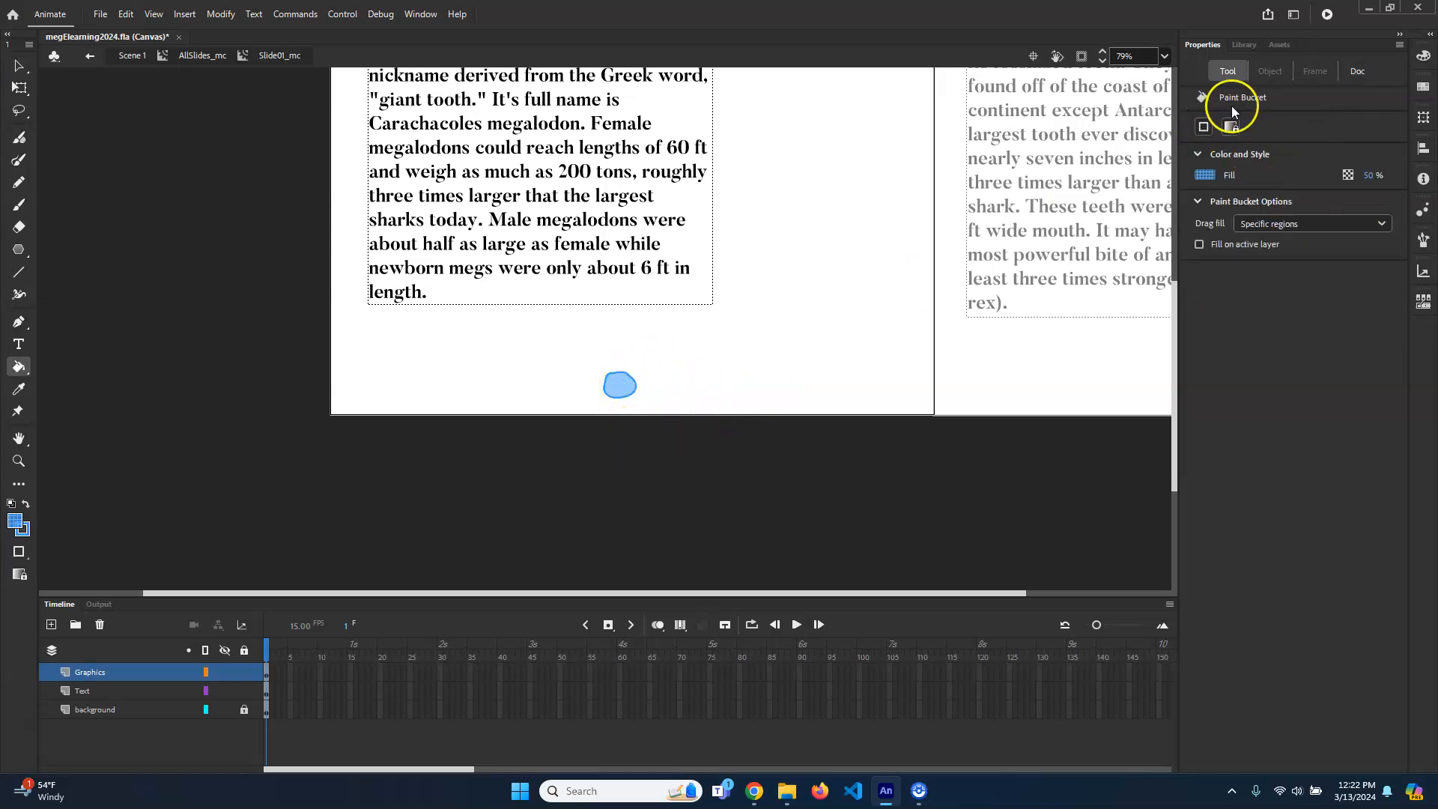
Set the Paint Bucket's gap option to Close Medium Gaps.
{"action": "left_click", "coordinate": [1204, 126]}
{"action": "left_click", "coordinate": [1273, 180]}
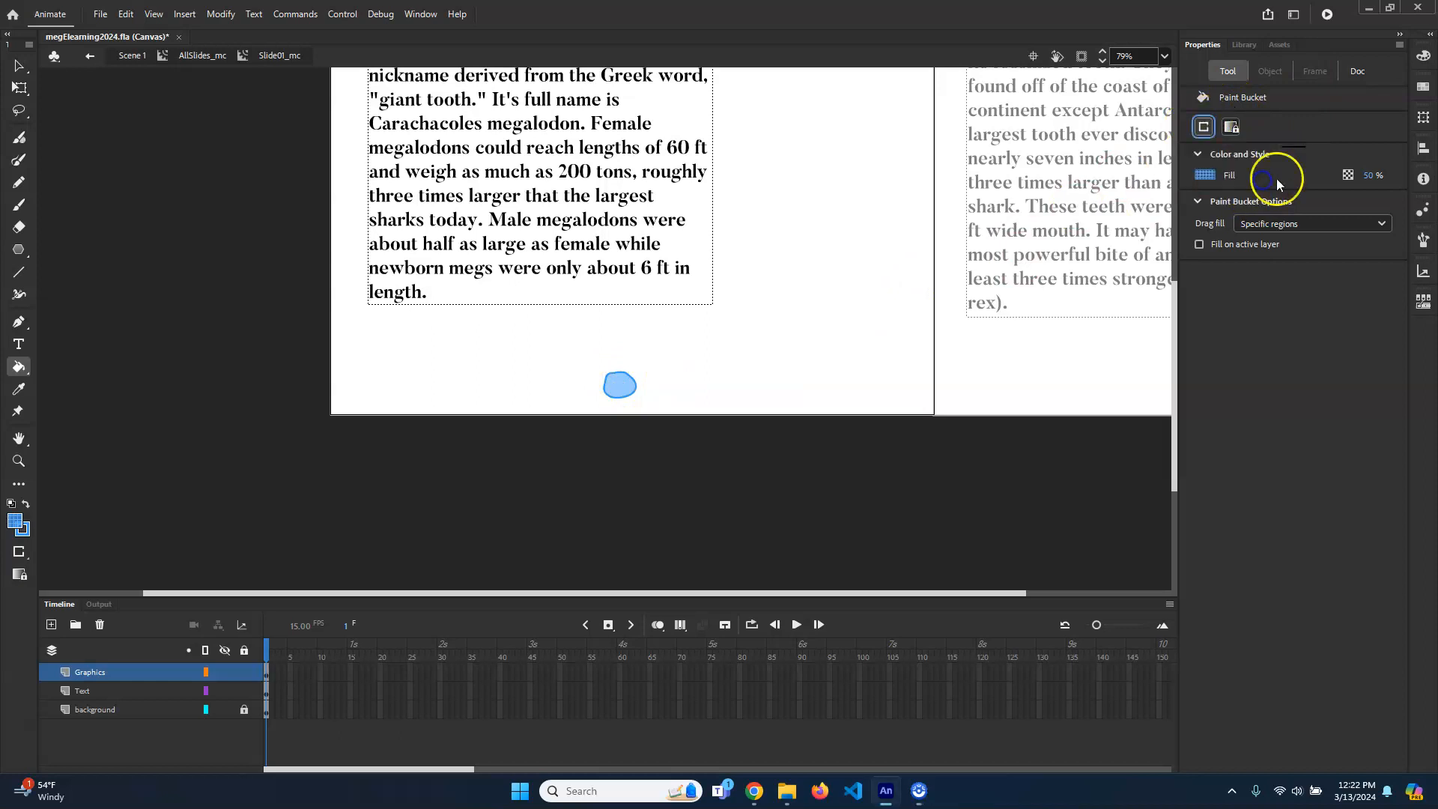
{"action": "left_click", "coordinate": [1203, 126]}
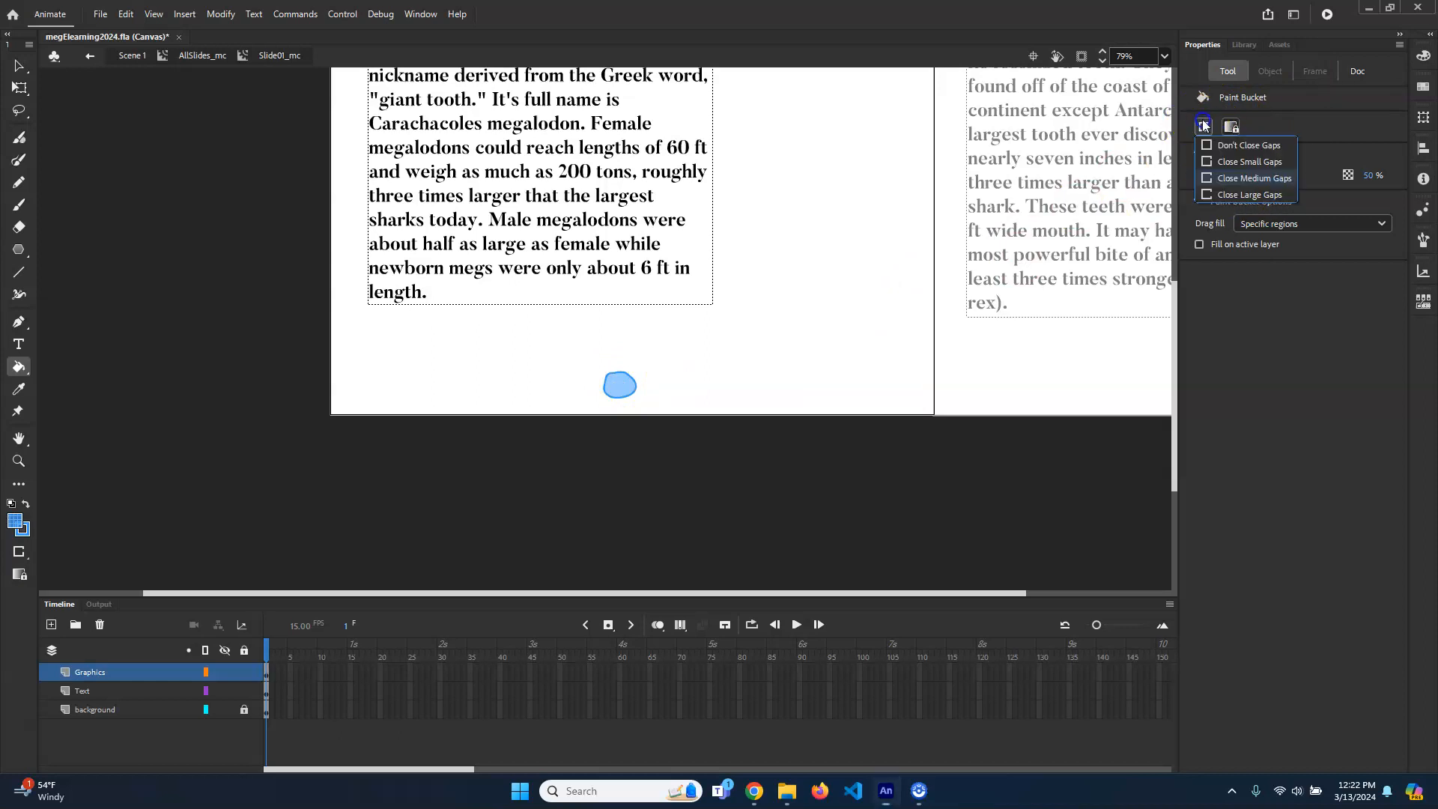
{"action": "left_click", "coordinate": [1273, 178]}
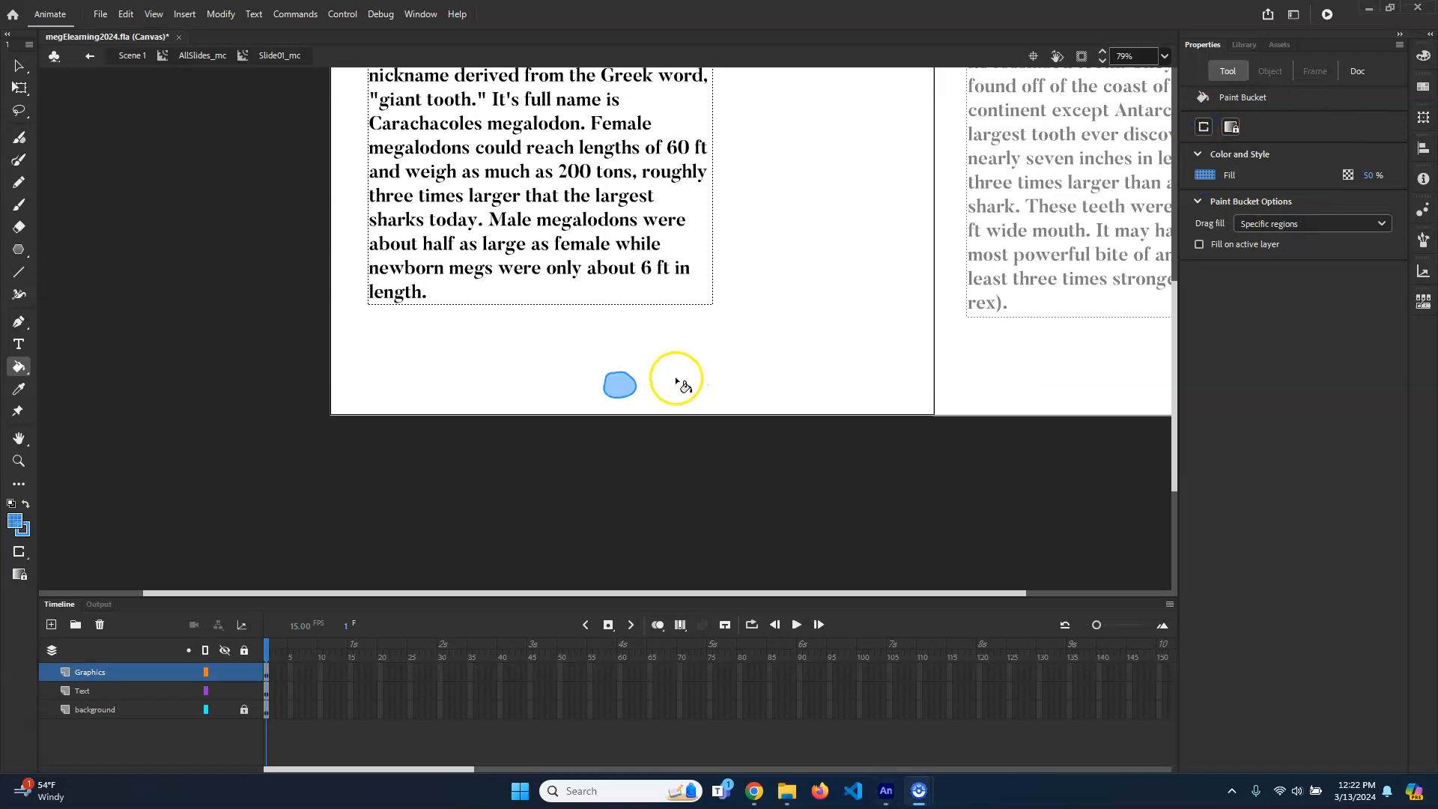
Select the bubble's outline and fill together and convert them to a movie clip symbol named Bubbles_mc.
{"action": "left_click", "coordinate": [19, 65]}
{"action": "left_click_drag", "start_coordinate": [578, 419], "coordinate": [701, 344]}
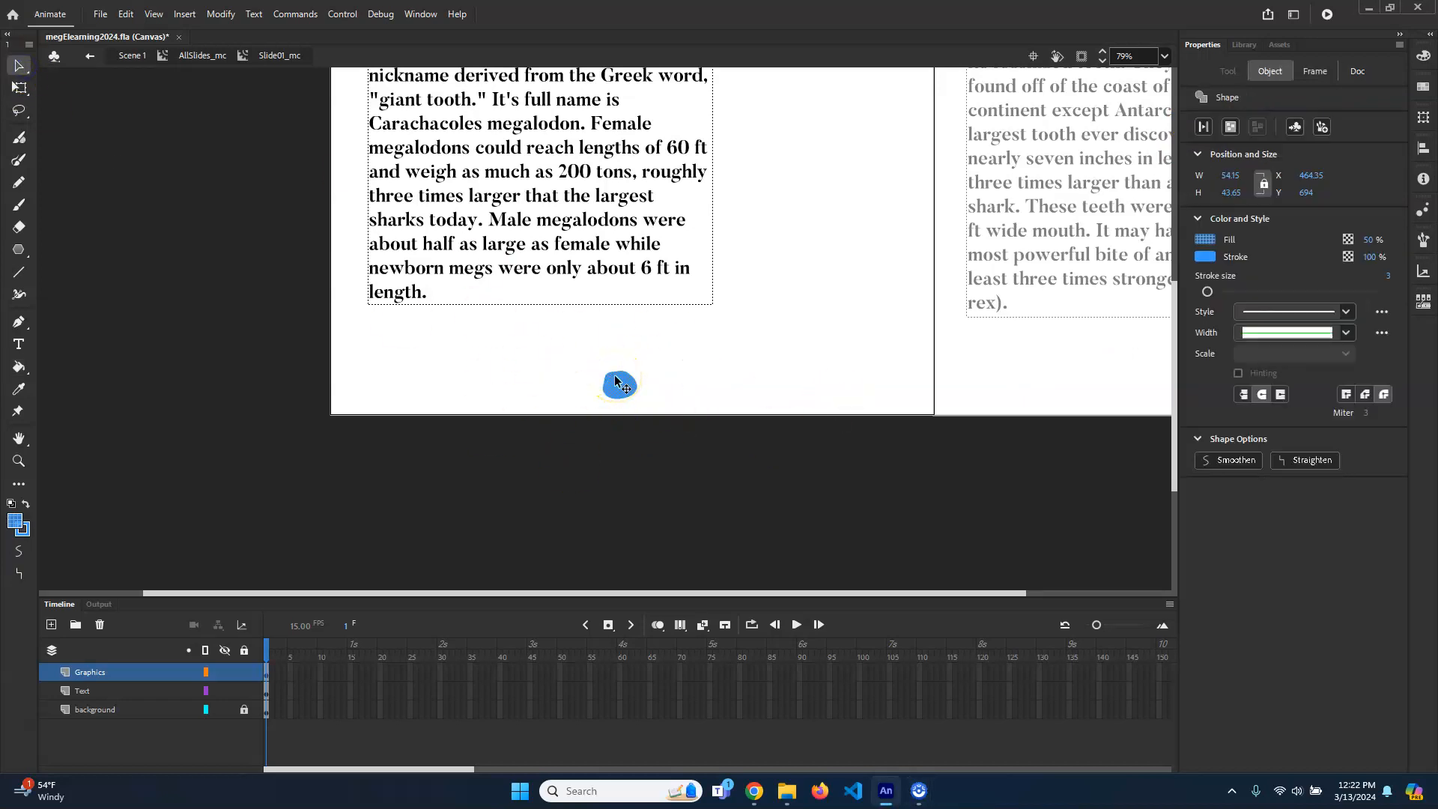
{"action": "left_click", "coordinate": [607, 378]}
{"action": "key", "text": "F8"}
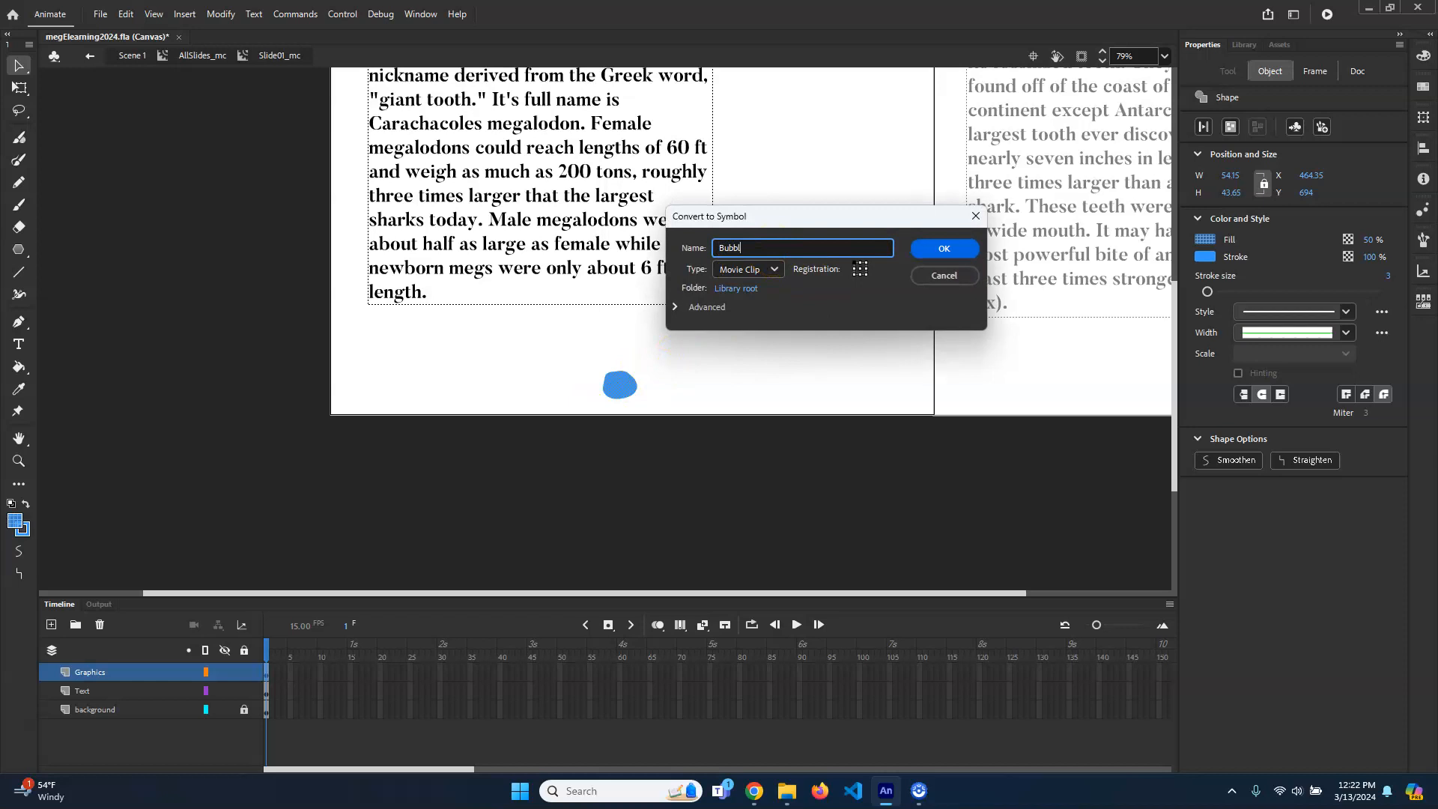
{"action": "type", "text": "Bubbles_mc"}
{"action": "key", "text": "Return"}
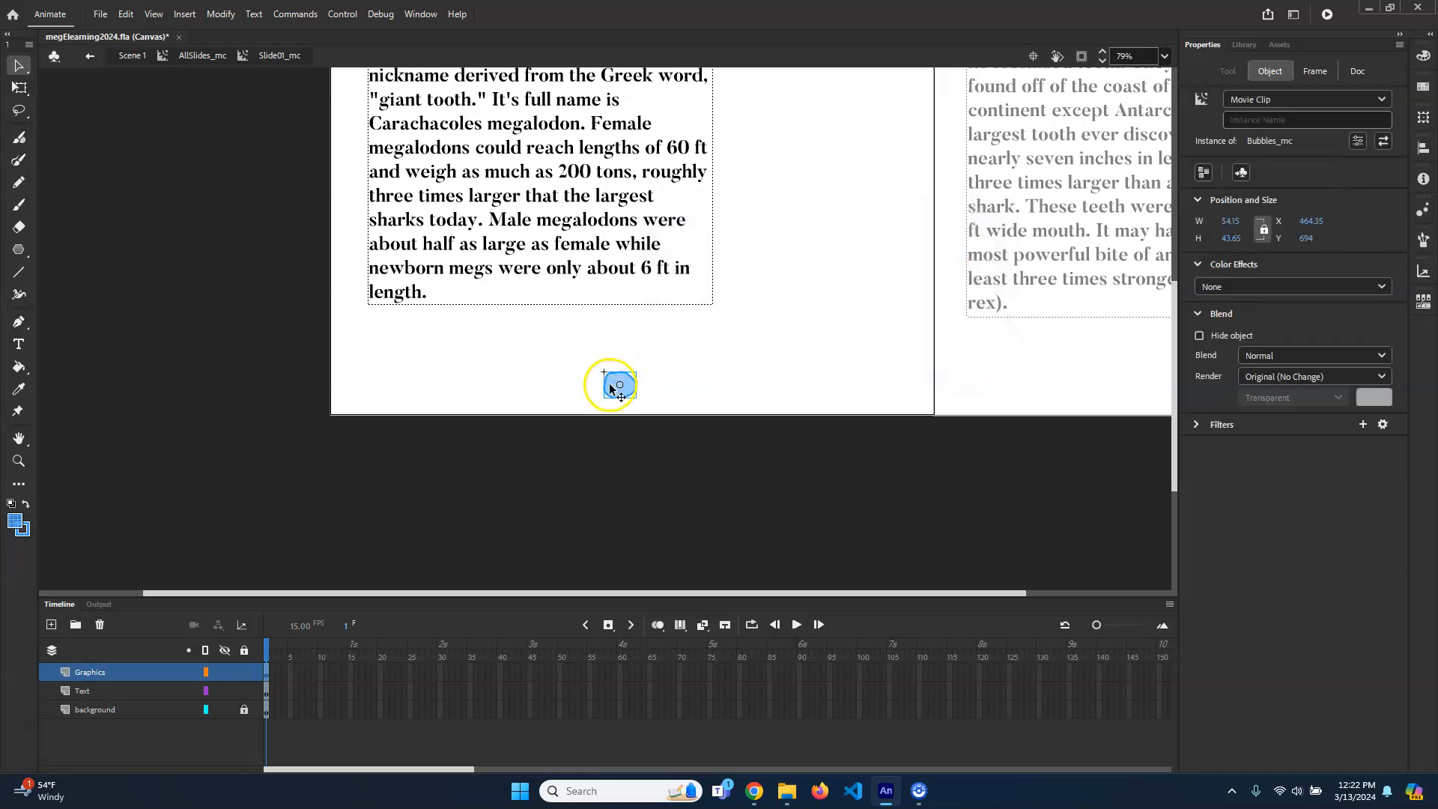
Open Bubbles_mc for editing, insert a blank keyframe at frame 2 and turn on onion skinning.
{"action": "double_click", "coordinate": [609, 384]}
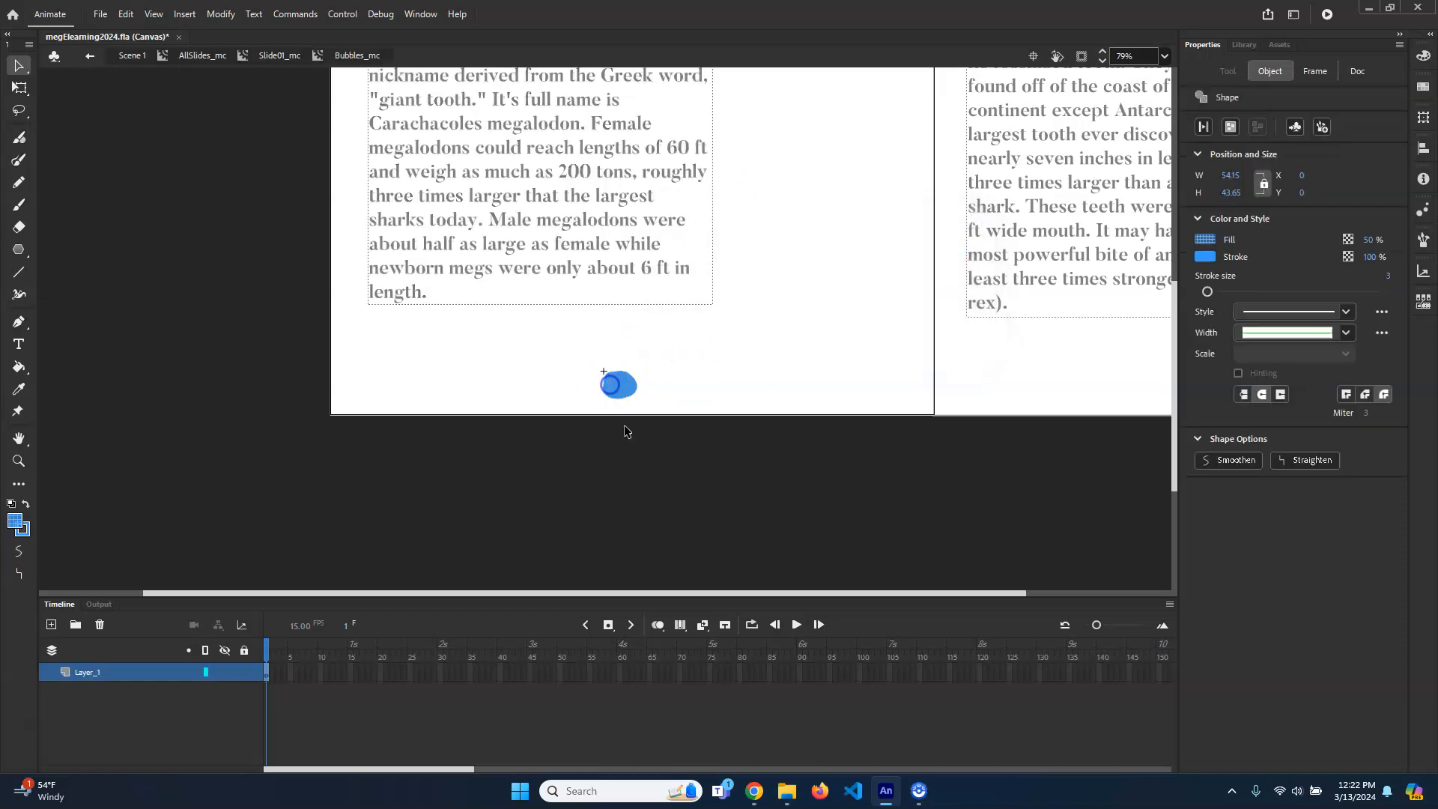
{"action": "right_click", "coordinate": [271, 680]}
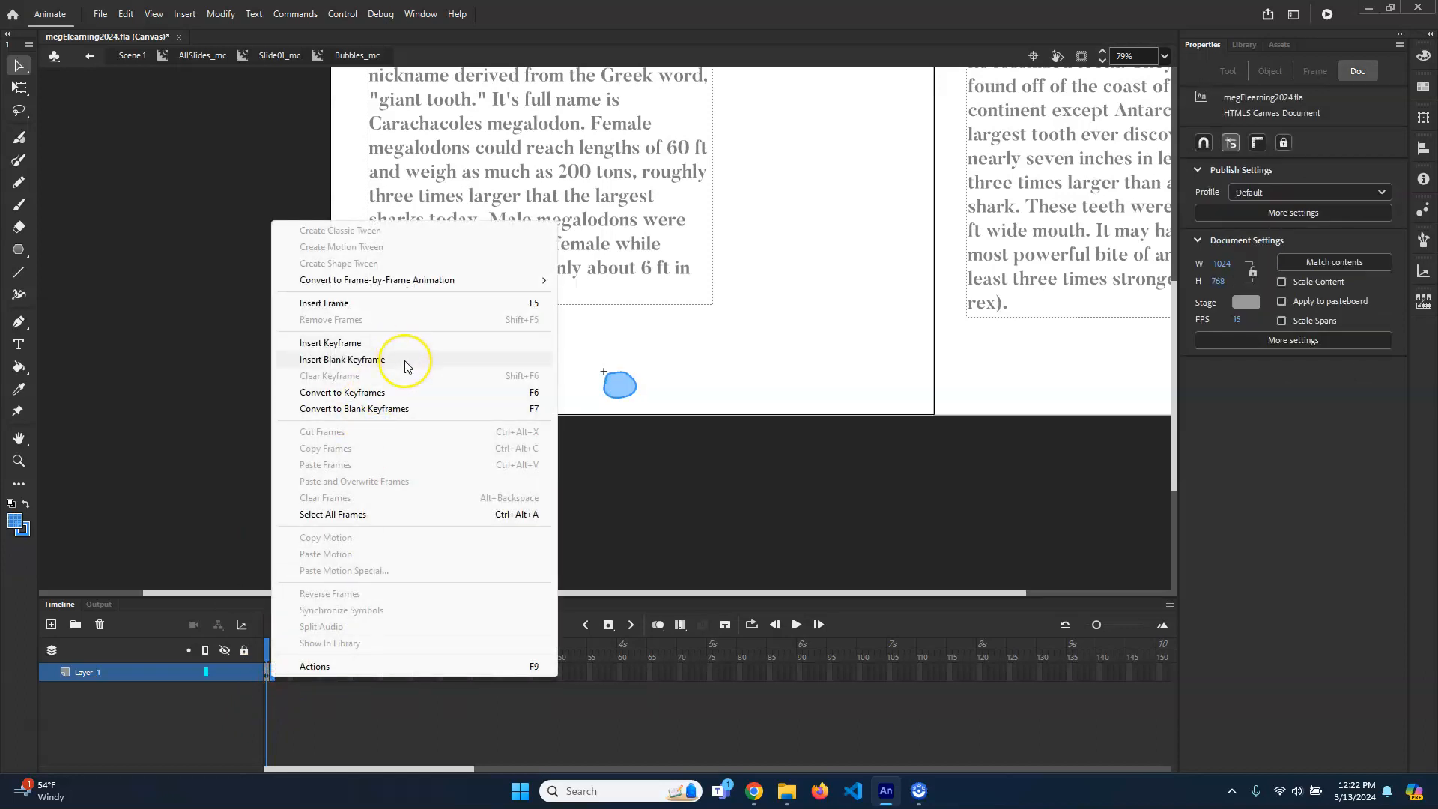
{"action": "left_click", "coordinate": [342, 360]}
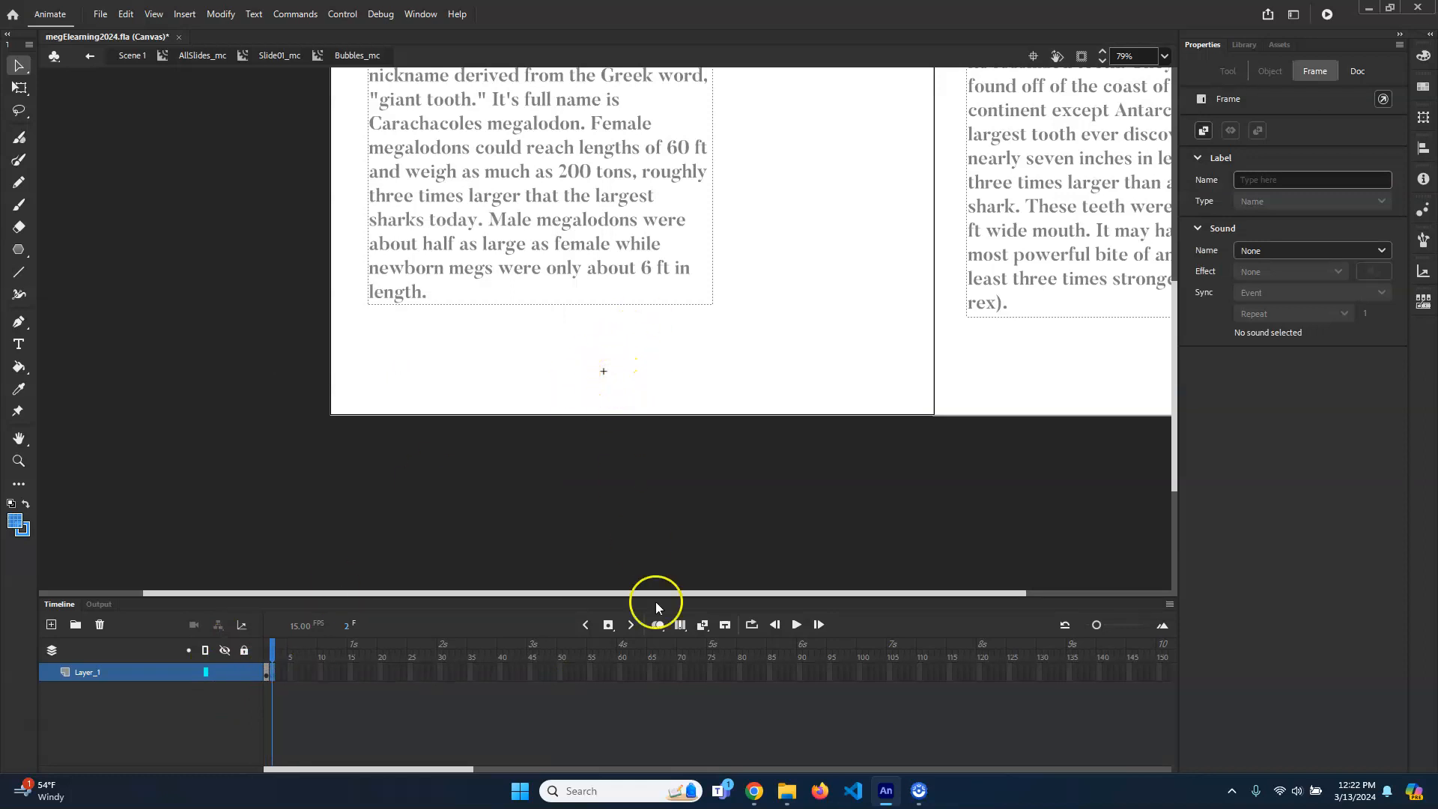
{"action": "left_click", "coordinate": [659, 625]}
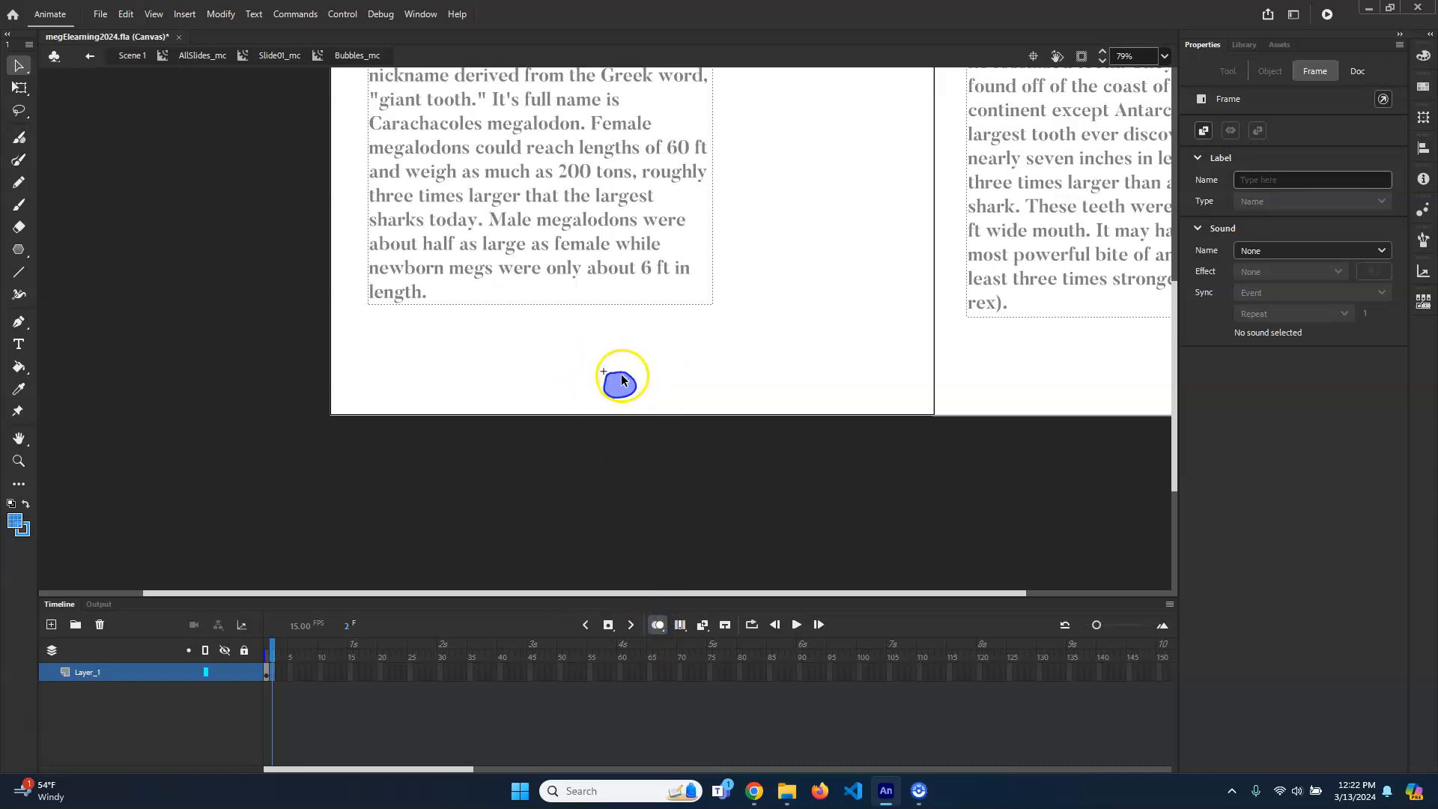
On frame 2, paint a second bubble outline slightly above the first one and fill it with the 50% blue.
{"action": "key", "text": "b"}
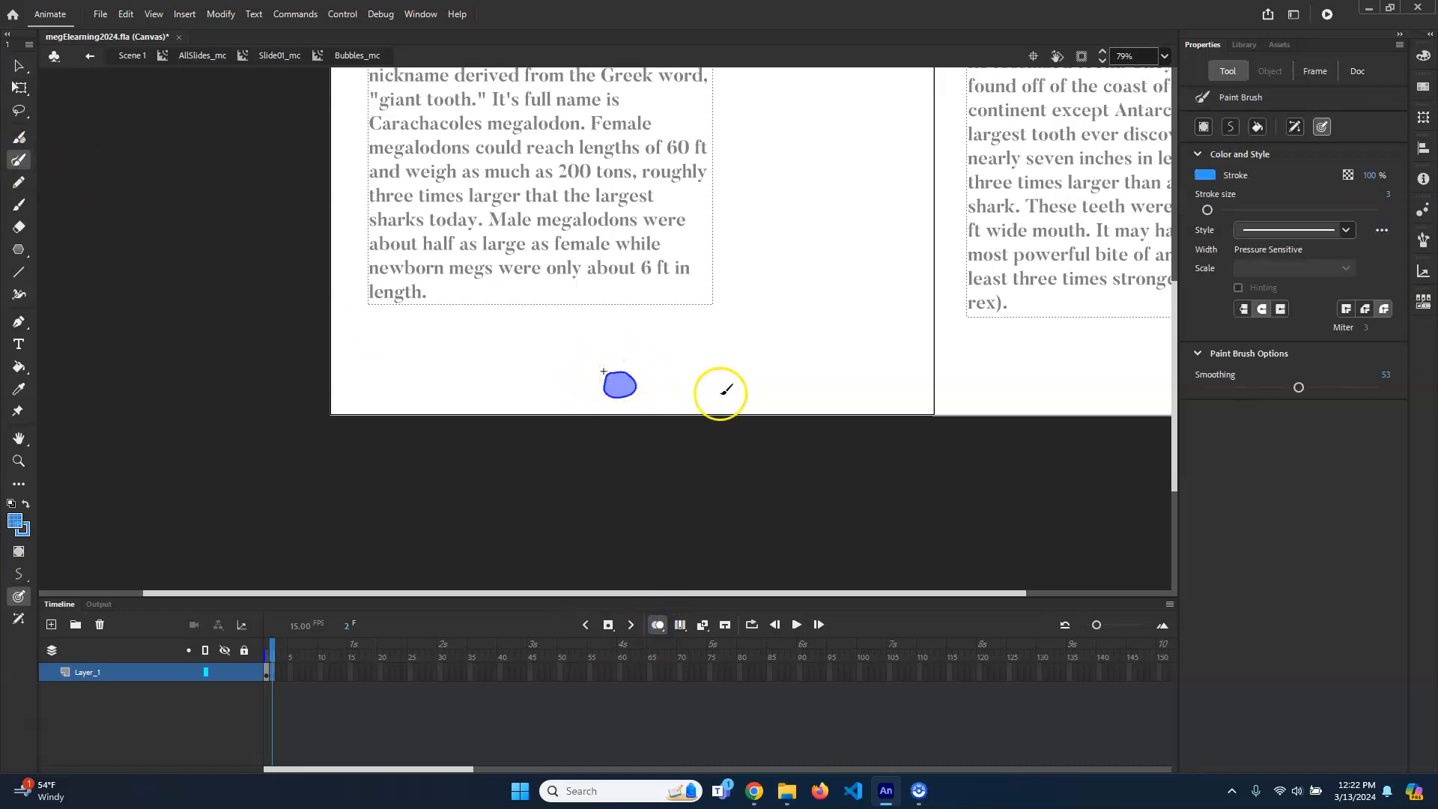
{"action": "scroll", "coordinate": [626, 377], "scroll_direction": "up", "scroll_amount": 3}
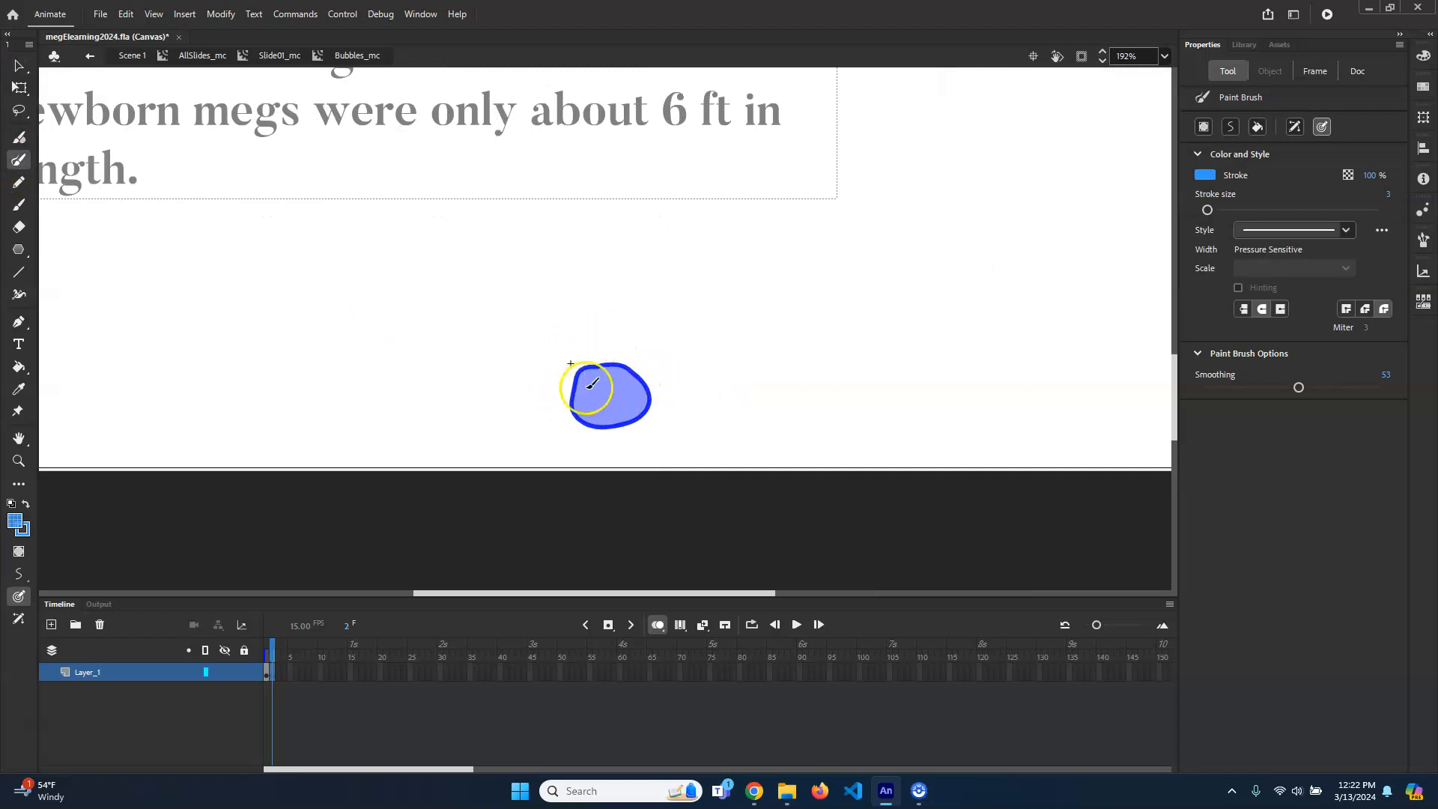
{"action": "mouse_move", "coordinate": [596, 344]}
{"action": "left_mouse_down"}
{"action": "mouse_move", "coordinate": [567, 383]}
{"action": "mouse_move", "coordinate": [586, 405]}
{"action": "mouse_move", "coordinate": [625, 402]}
{"action": "mouse_move", "coordinate": [649, 380]}
{"action": "mouse_move", "coordinate": [608, 345]}
{"action": "left_mouse_up"}
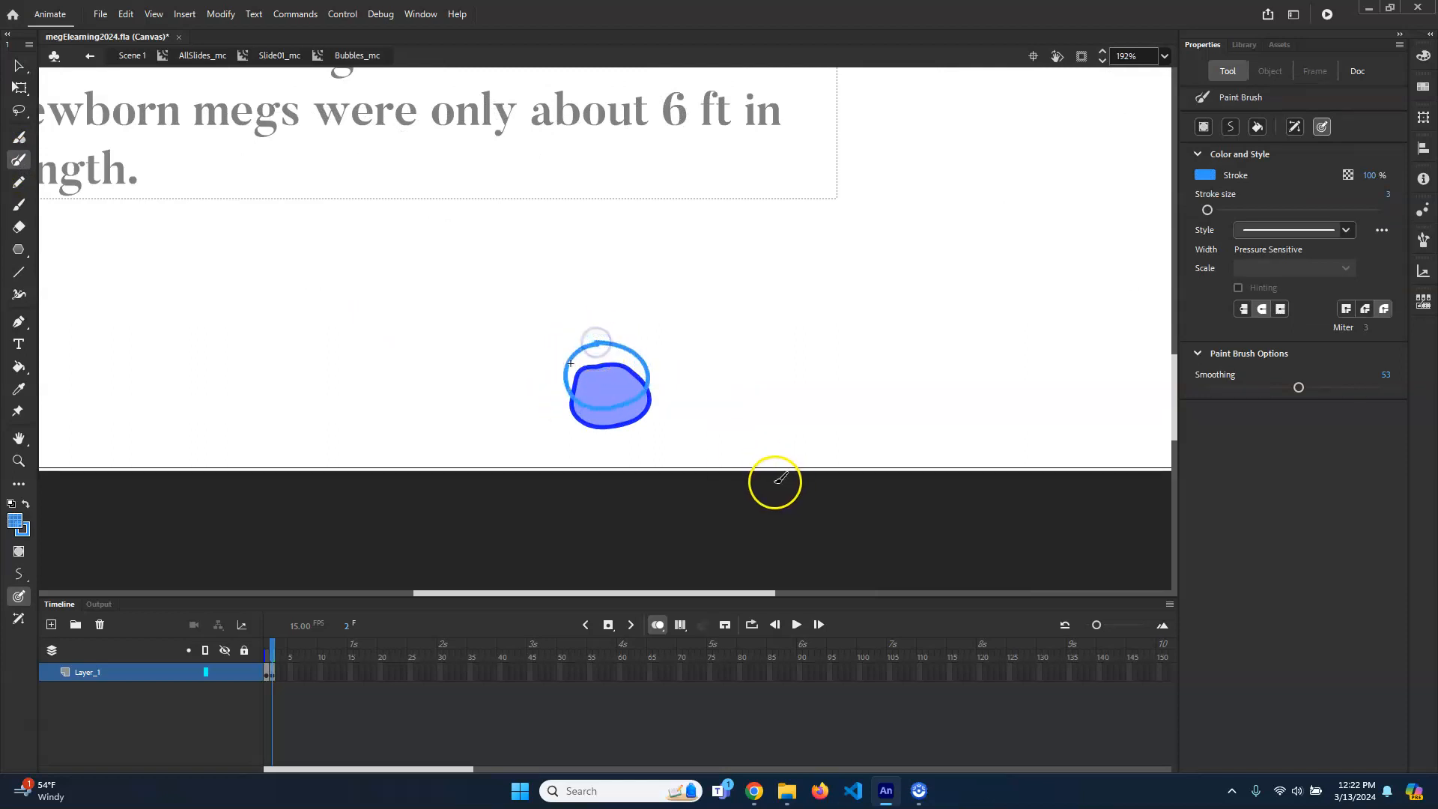
{"action": "key", "text": "k"}
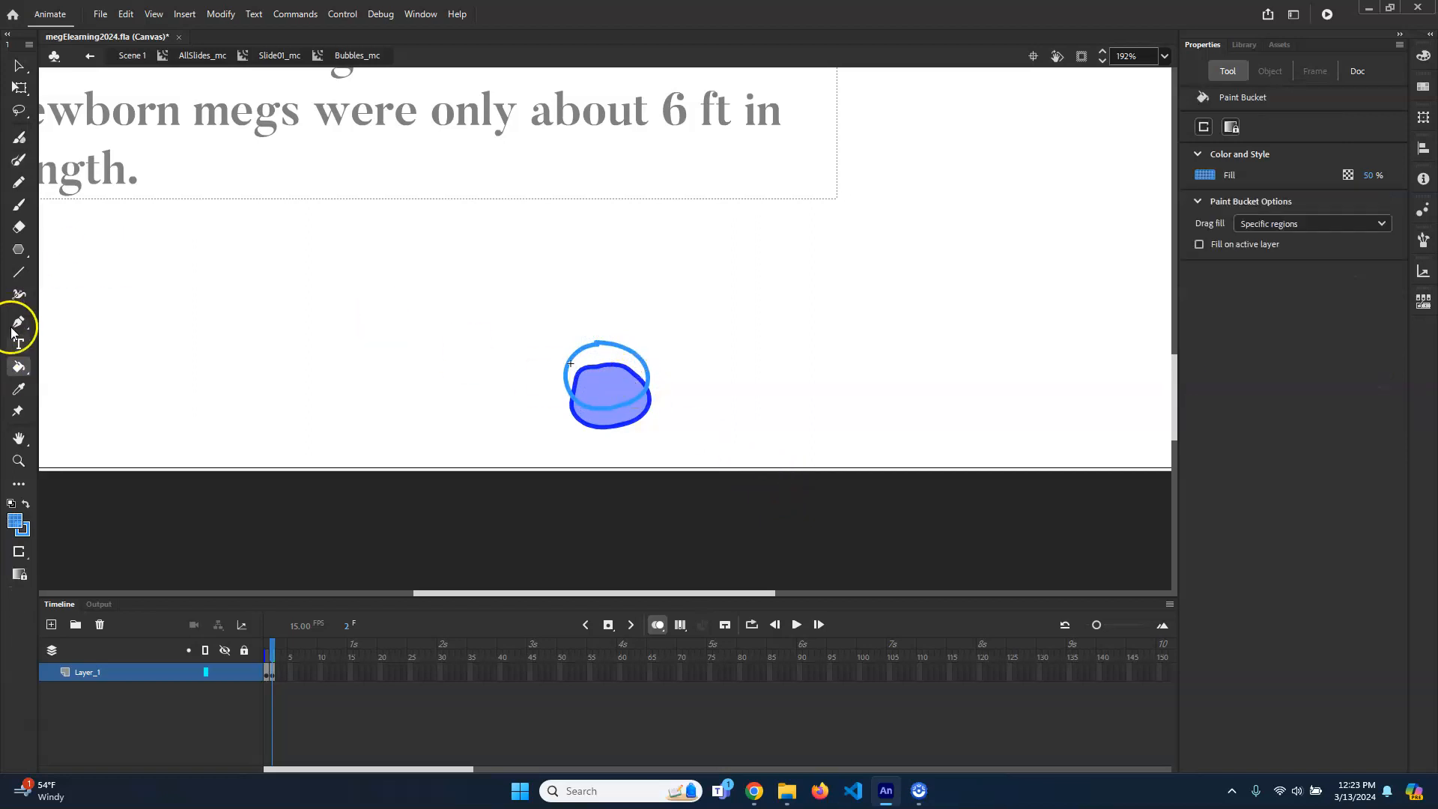
{"action": "left_click", "coordinate": [615, 382]}
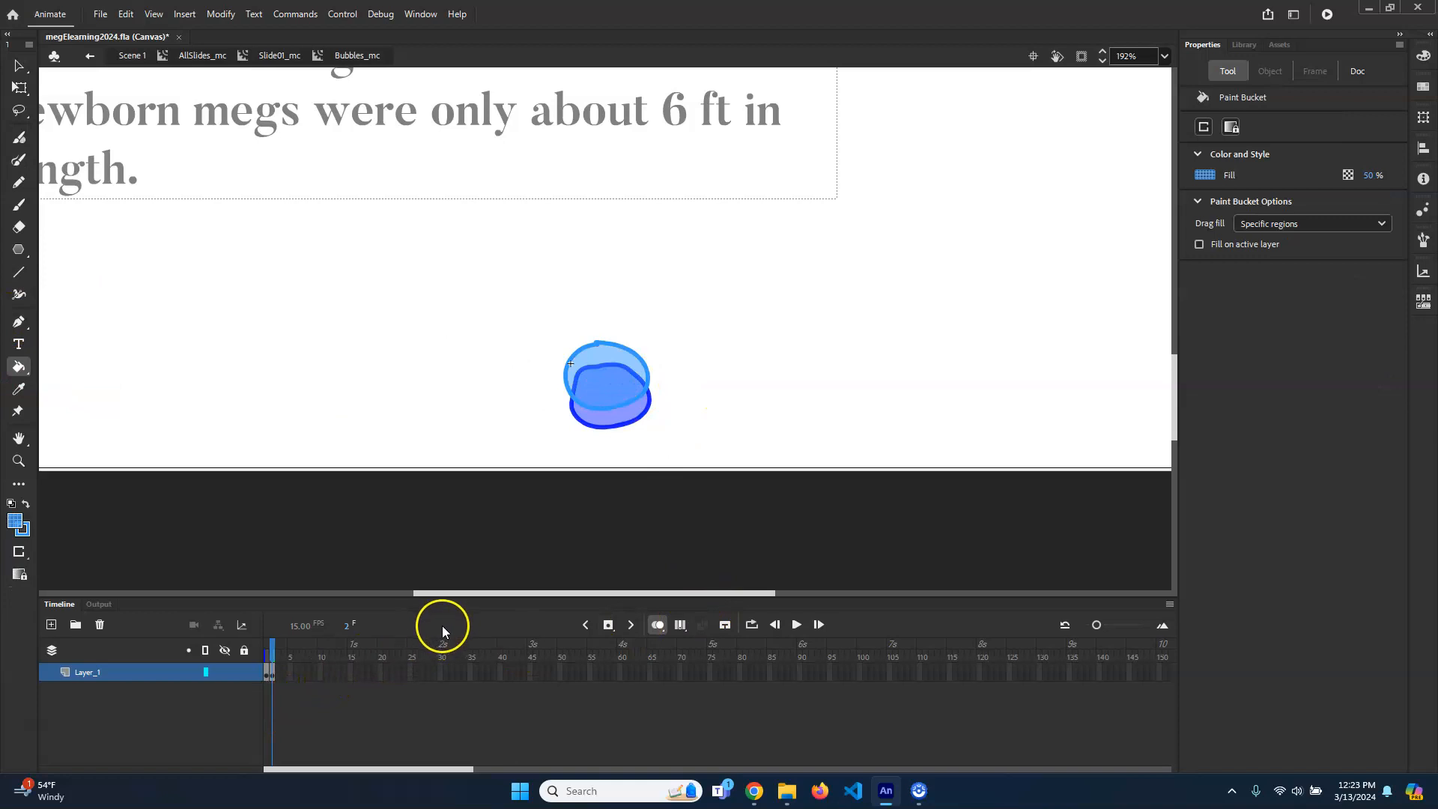
On a blank keyframe at frame 3, paint a bubble outline slightly above the previous one and fill it with the 50% blue.
{"action": "key", "text": "F6"}
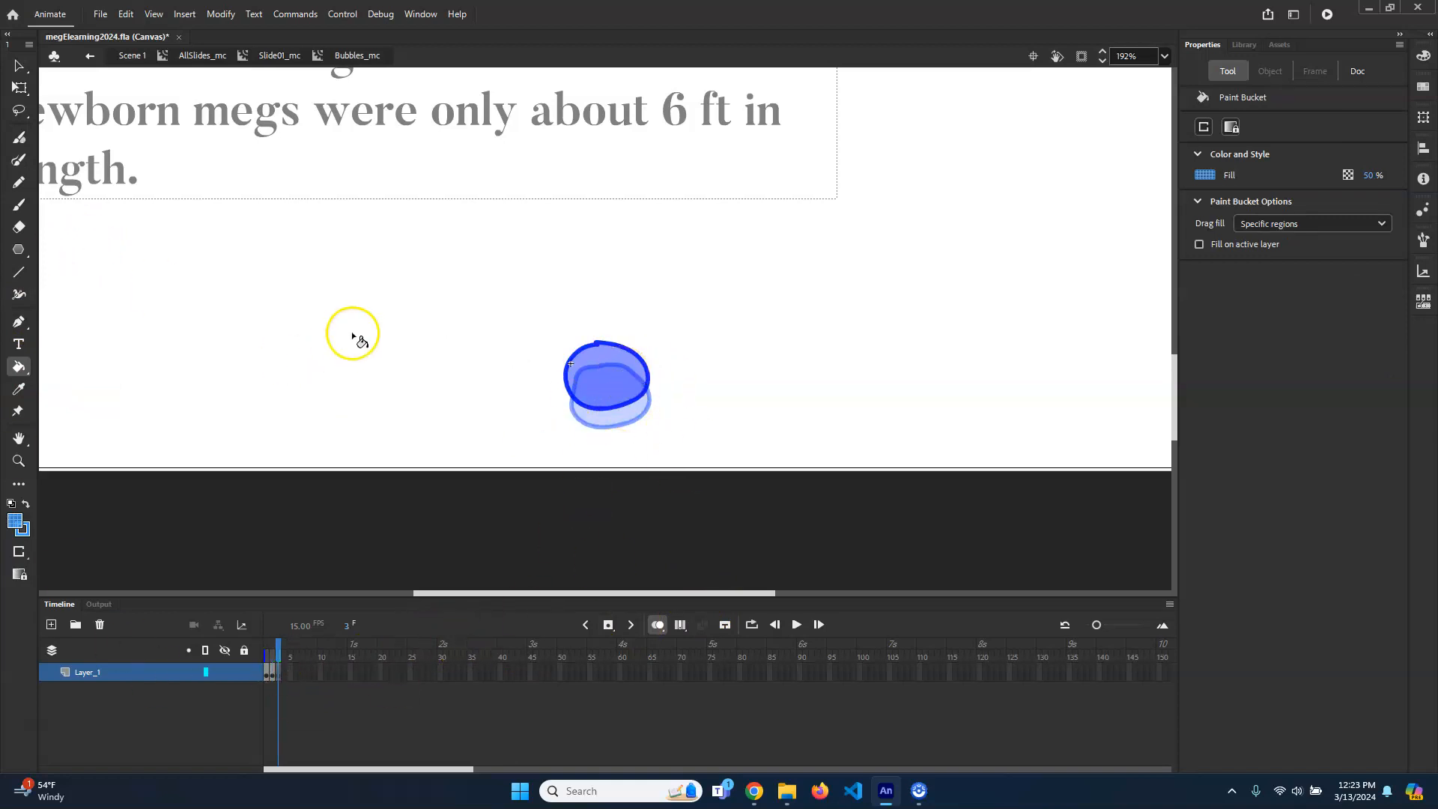
{"action": "key", "text": "y"}
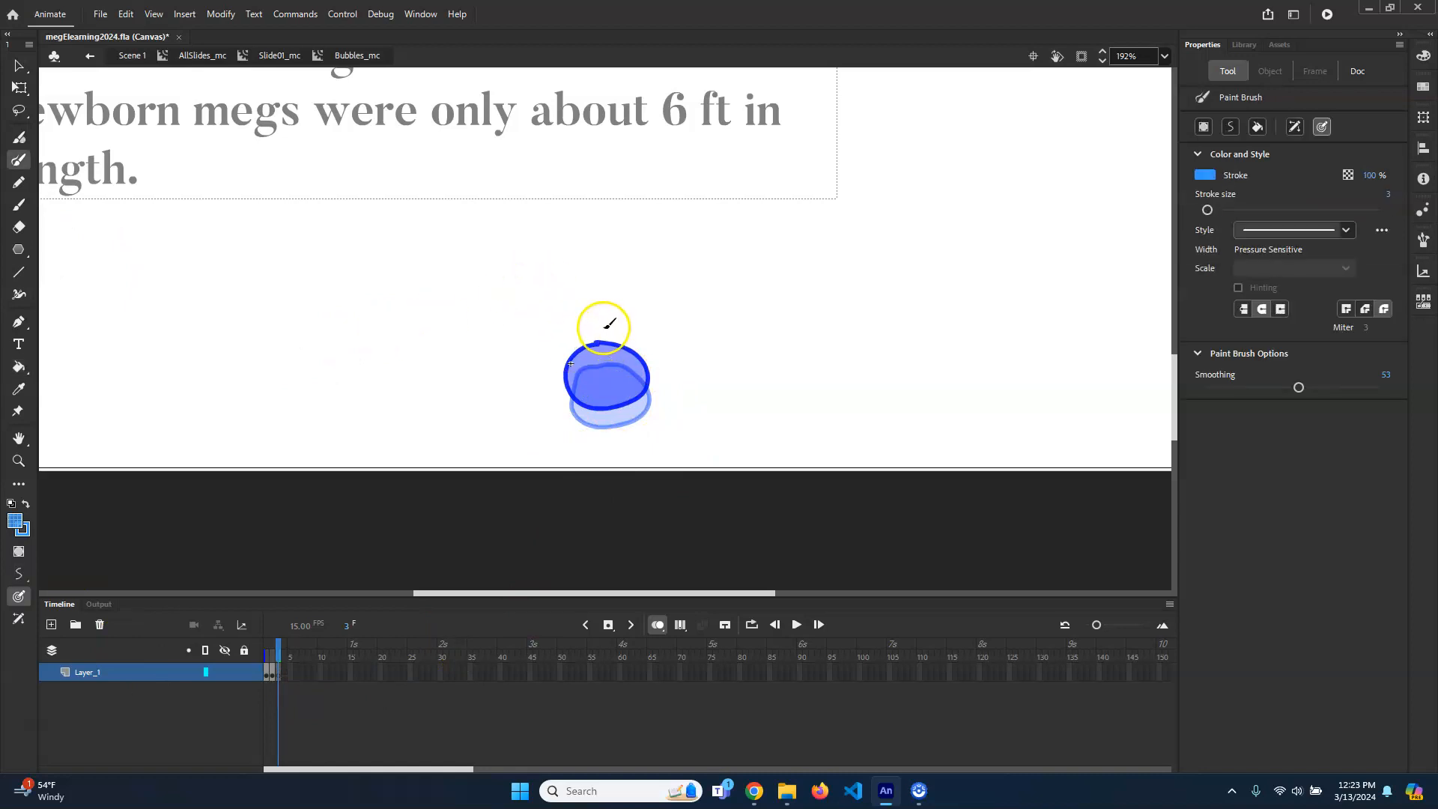
{"action": "mouse_move", "coordinate": [645, 363]}
{"action": "left_mouse_down"}
{"action": "mouse_move", "coordinate": [634, 331]}
{"action": "mouse_move", "coordinate": [594, 321]}
{"action": "mouse_move", "coordinate": [645, 363]}
{"action": "left_mouse_up"}
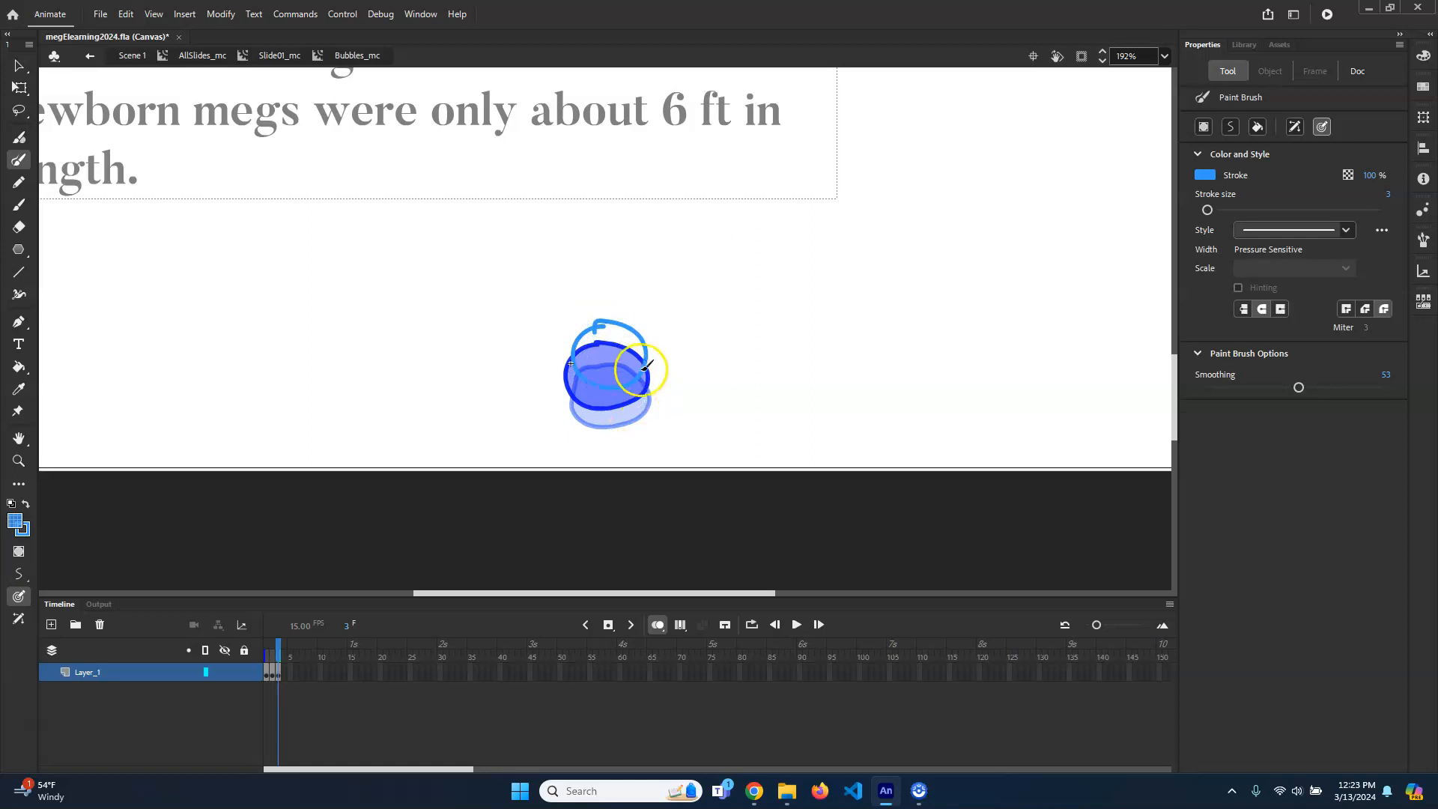
{"action": "key", "text": "k"}
{"action": "left_click", "coordinate": [608, 341]}
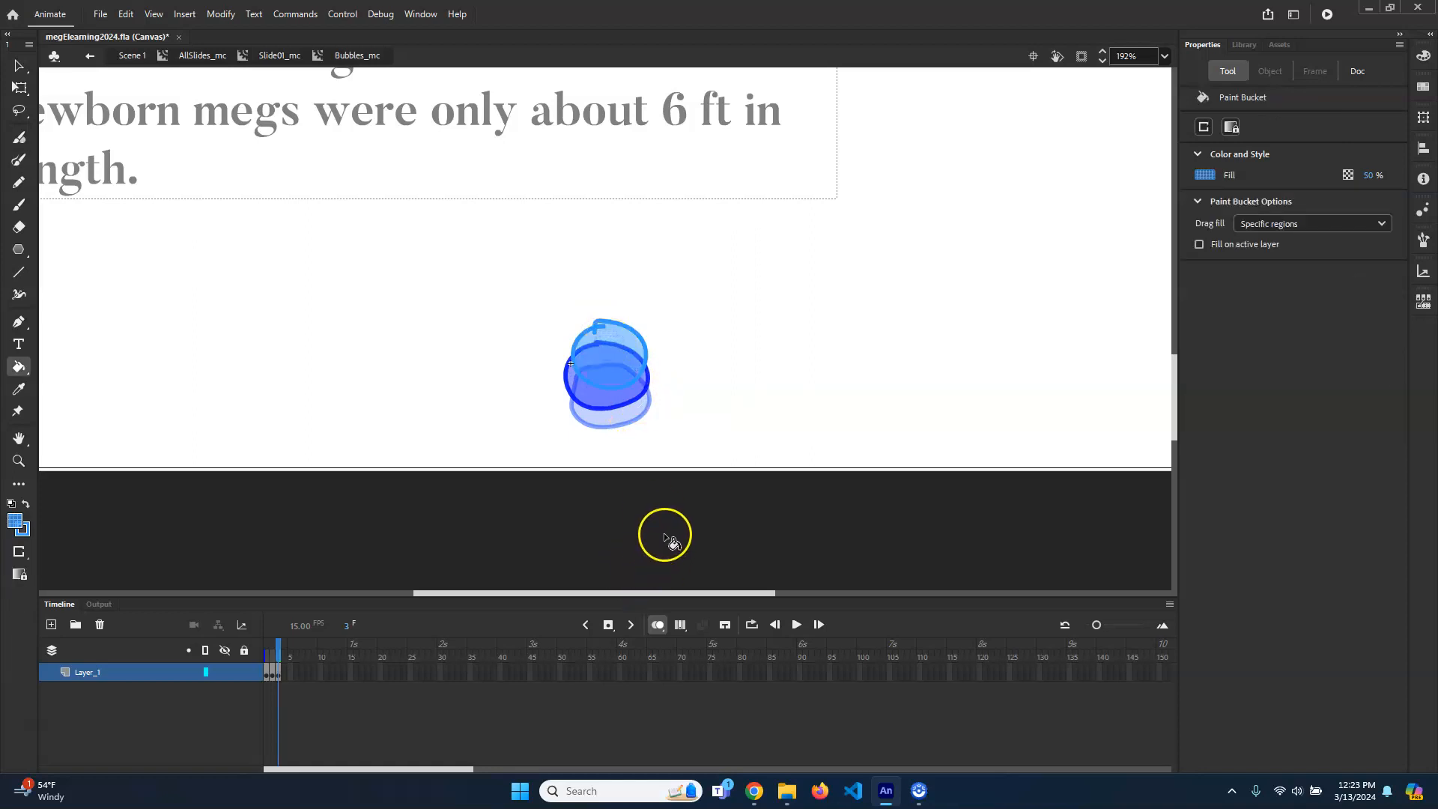
Insert a blank keyframe at frame 4, paint the next bubble a little higher and fill it with the 50% blue.
{"action": "key", "text": "F6"}
{"action": "key", "text": "y"}
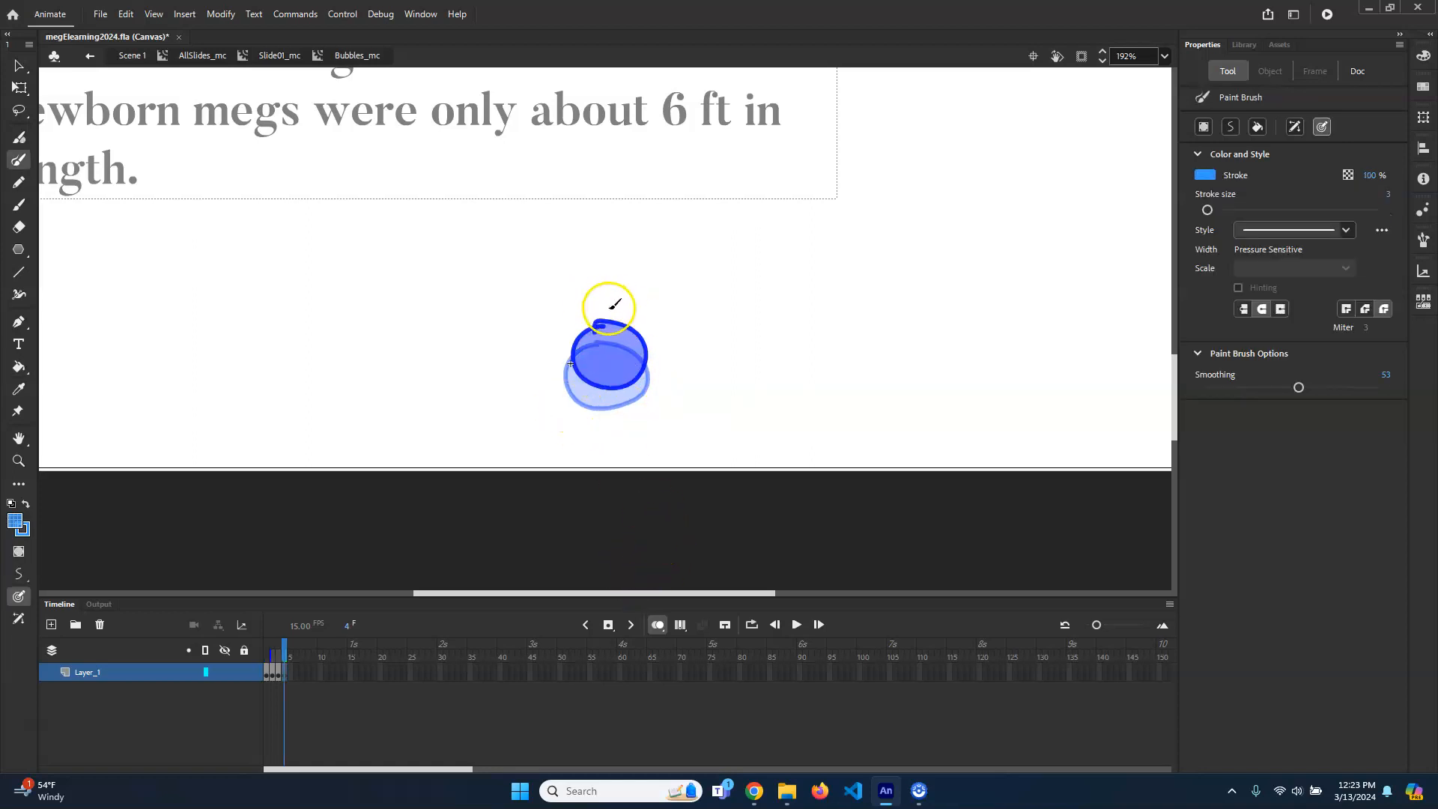
{"action": "mouse_move", "coordinate": [635, 359]}
{"action": "left_mouse_down"}
{"action": "mouse_move", "coordinate": [655, 328]}
{"action": "mouse_move", "coordinate": [609, 306]}
{"action": "left_mouse_up"}
{"action": "key", "text": "k"}
{"action": "left_click", "coordinate": [620, 329]}
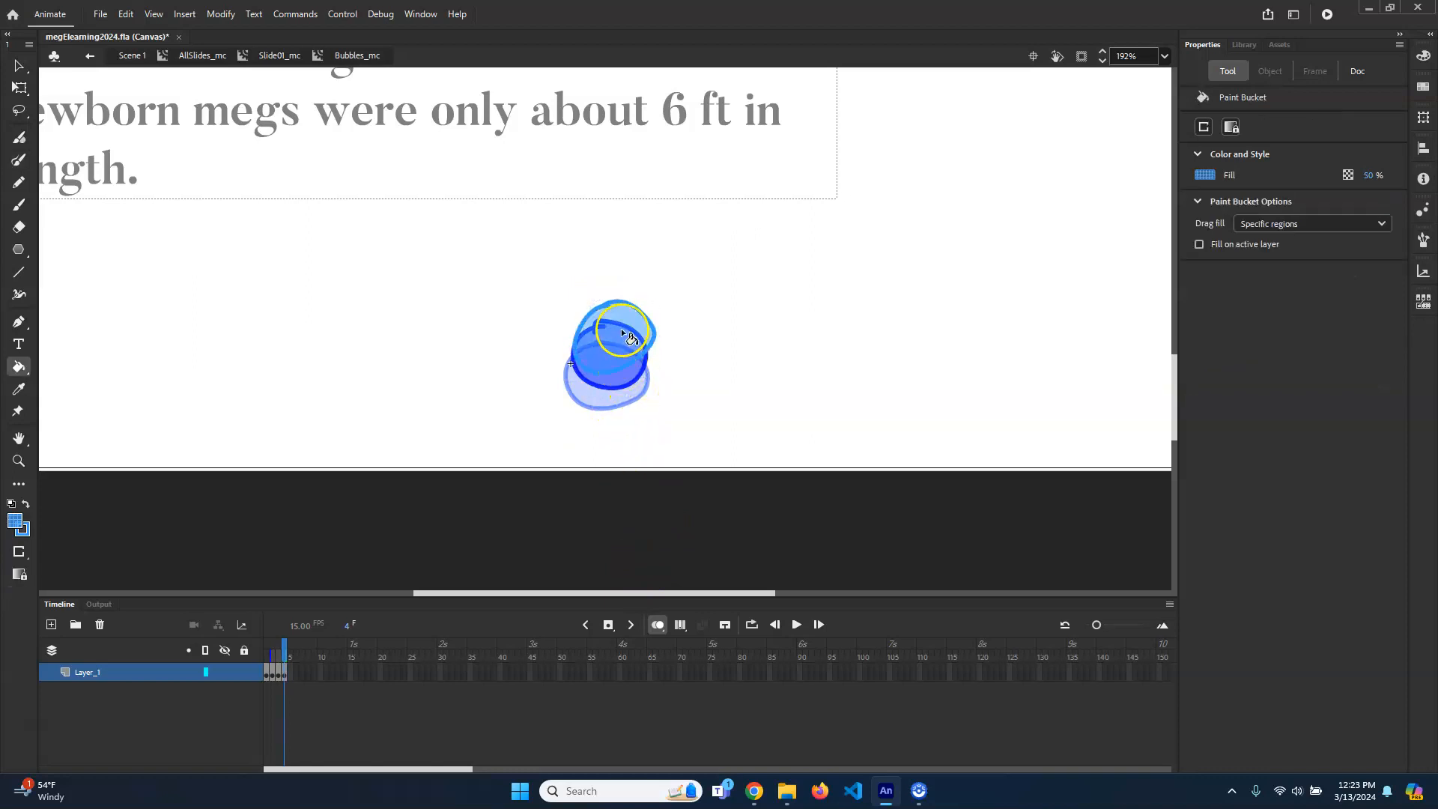
Add a blank keyframe at frame 5, paint a closed bubble outline slightly higher than frame 4's and fill it with the 50% blue.
{"action": "key", "text": "F6"}
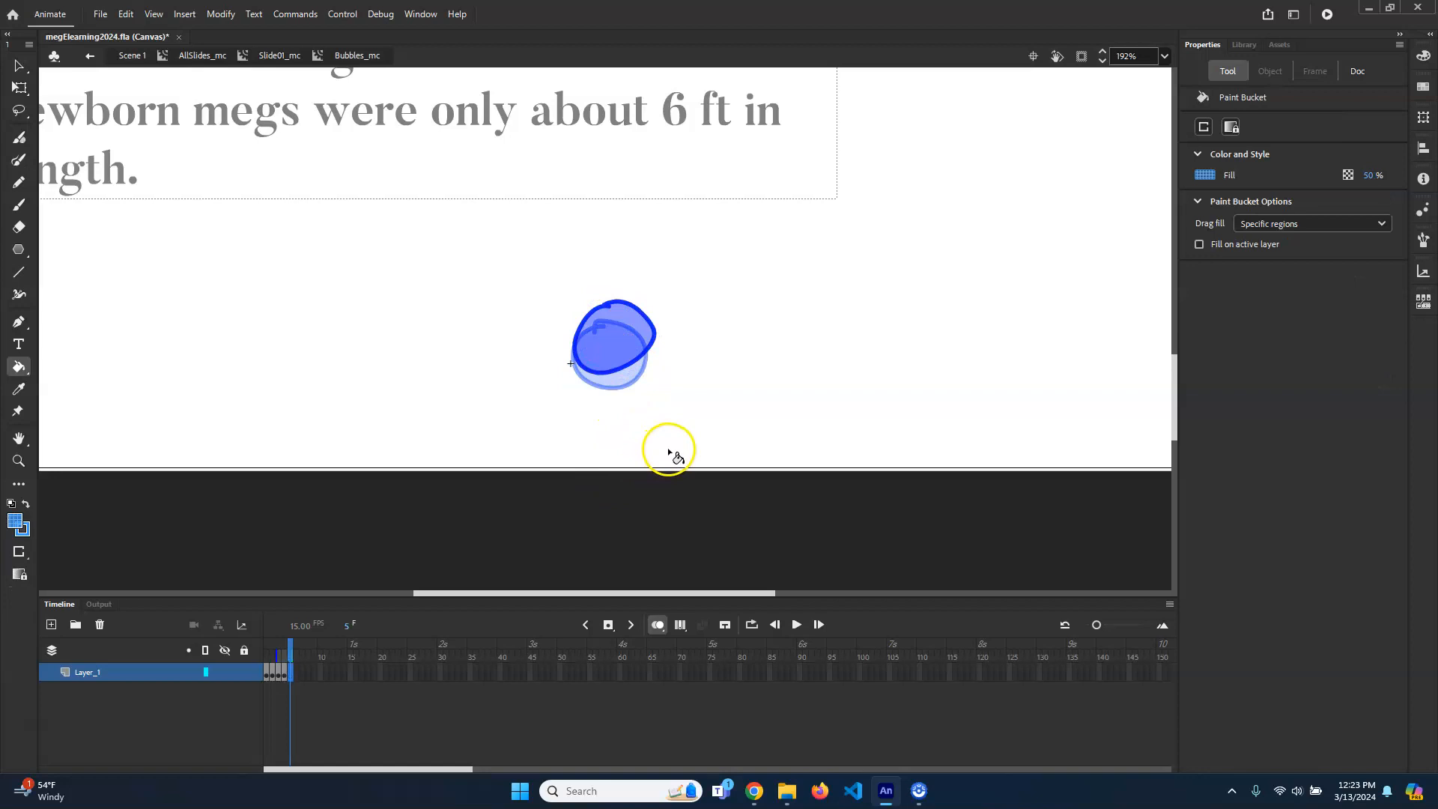
{"action": "key", "text": "y"}
{"action": "mouse_move", "coordinate": [615, 287]}
{"action": "left_mouse_down"}
{"action": "mouse_move", "coordinate": [573, 319]}
{"action": "mouse_move", "coordinate": [589, 354]}
{"action": "left_mouse_up"}
{"action": "left_click_drag", "start_coordinate": [656, 322], "coordinate": [656, 333]}
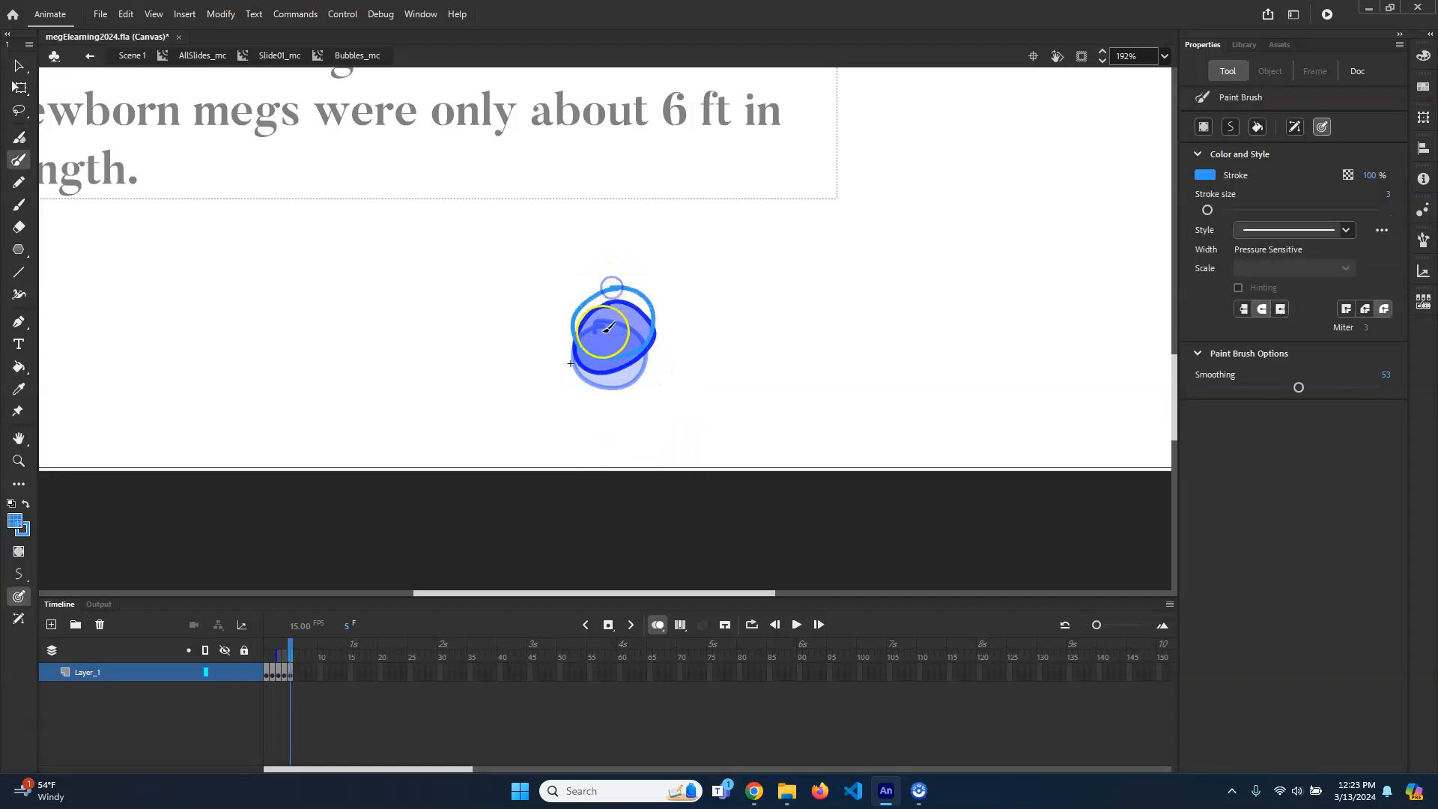
{"action": "key", "text": "k"}
{"action": "left_click", "coordinate": [621, 323]}
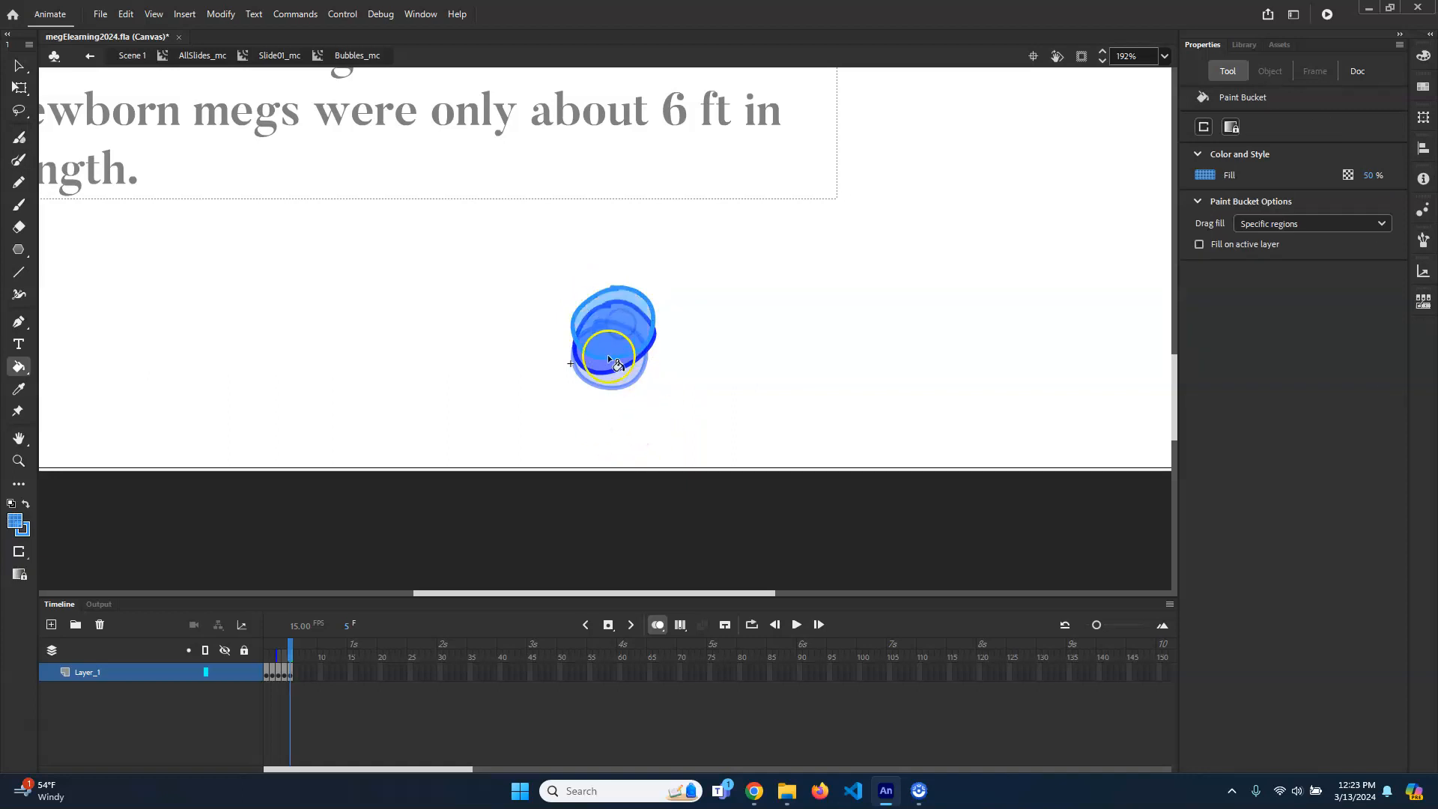
Scrub through frames 1 to 5 with onion skinning off and on, and play the short bubble animation.
{"action": "left_click", "coordinate": [288, 644]}
{"action": "mouse_move", "coordinate": [288, 645]}
{"action": "left_mouse_down"}
{"action": "mouse_move", "coordinate": [257, 645]}
{"action": "mouse_move", "coordinate": [277, 647]}
{"action": "left_mouse_up"}
{"action": "left_click", "coordinate": [667, 629]}
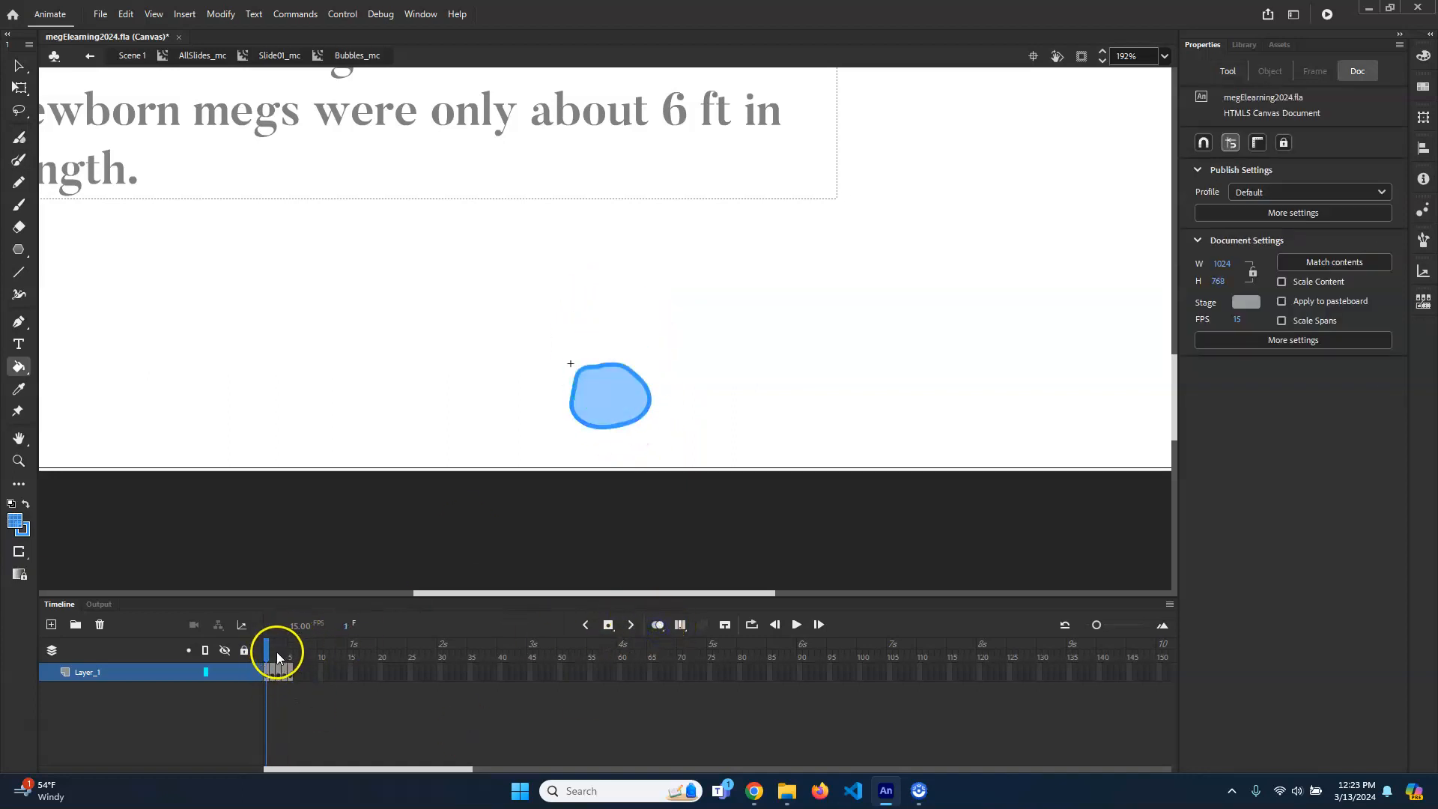
{"action": "left_click", "coordinate": [296, 651]}
{"action": "left_click", "coordinate": [663, 626]}
{"action": "mouse_move", "coordinate": [279, 659]}
{"action": "left_mouse_down"}
{"action": "mouse_move", "coordinate": [265, 659]}
{"action": "mouse_move", "coordinate": [286, 649]}
{"action": "mouse_move", "coordinate": [275, 650]}
{"action": "left_mouse_up"}
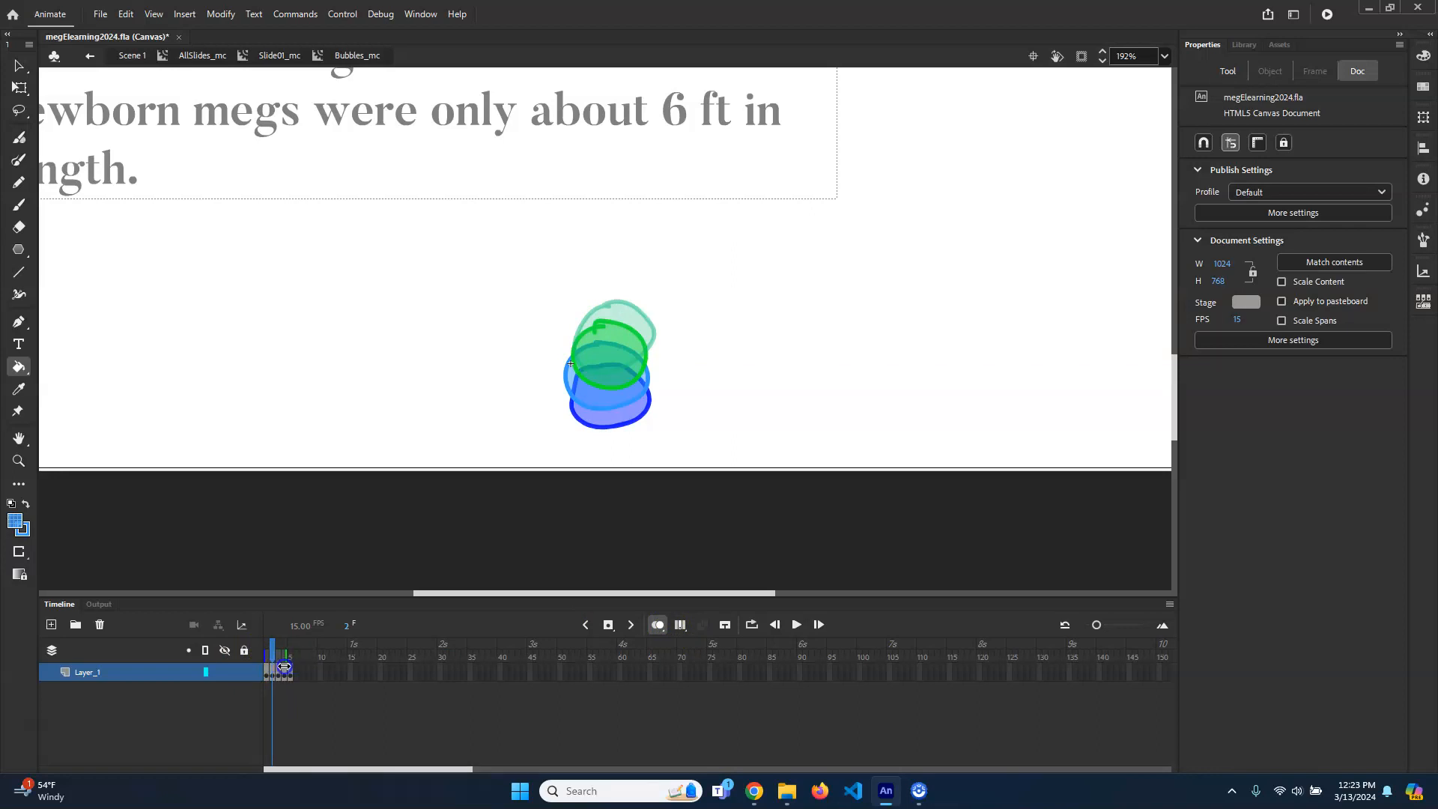
{"action": "left_click_drag", "start_coordinate": [263, 666], "coordinate": [289, 697]}
{"action": "mouse_move", "coordinate": [274, 646]}
{"action": "left_mouse_down"}
{"action": "mouse_move", "coordinate": [301, 650]}
{"action": "mouse_move", "coordinate": [282, 665]}
{"action": "mouse_move", "coordinate": [272, 651]}
{"action": "mouse_move", "coordinate": [285, 651]}
{"action": "mouse_move", "coordinate": [245, 649]}
{"action": "left_mouse_up"}
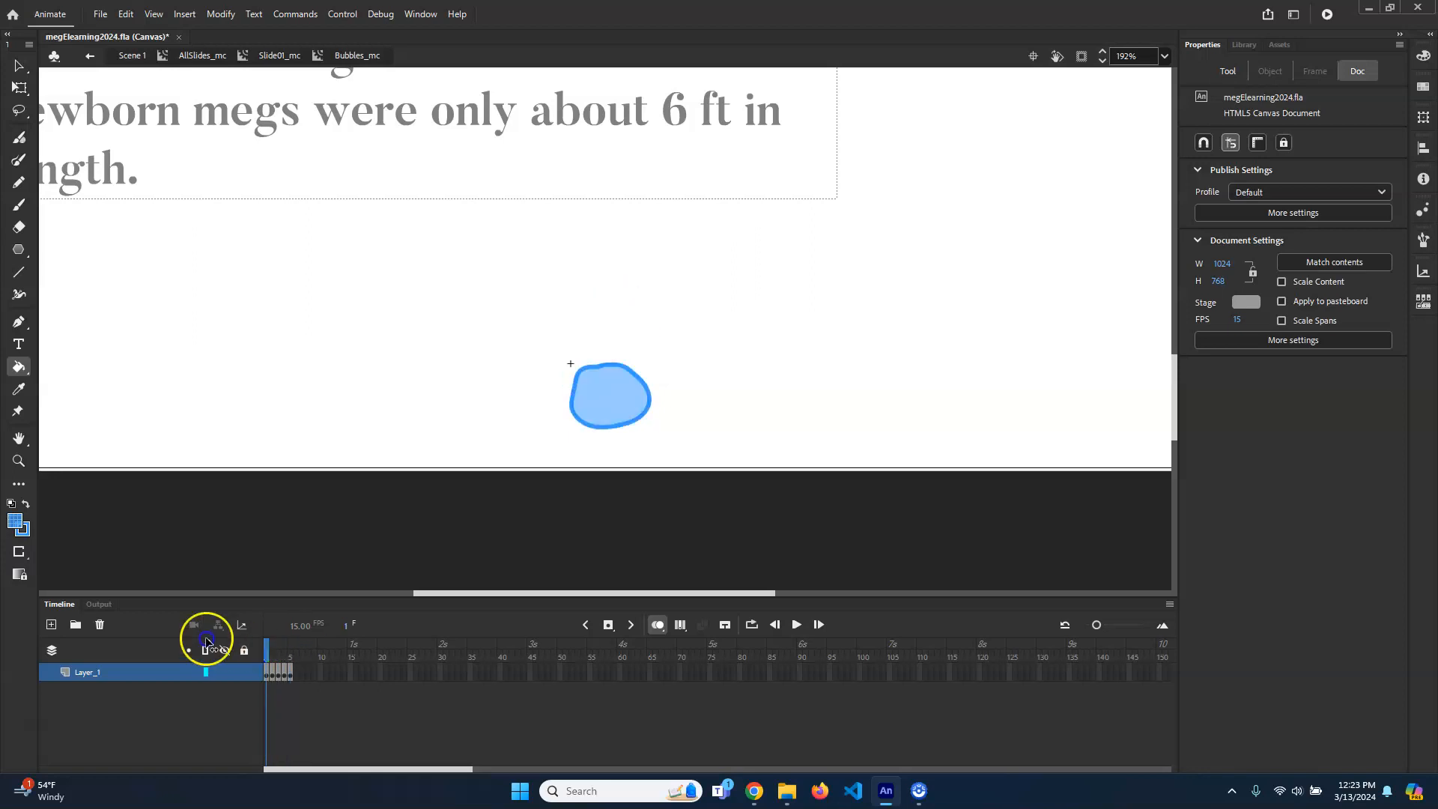
{"action": "left_click", "coordinate": [797, 625]}
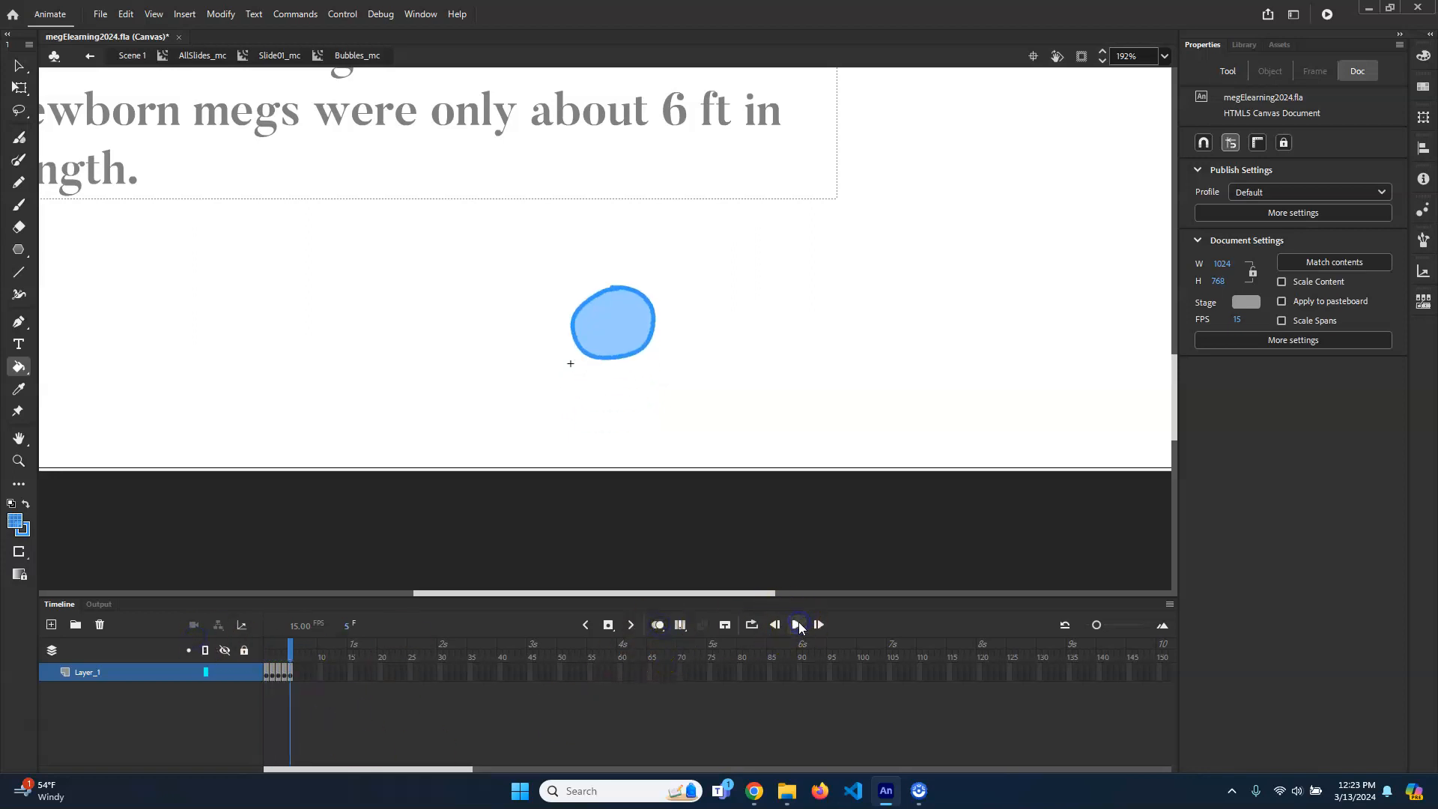
{"action": "left_click", "coordinate": [799, 625]}
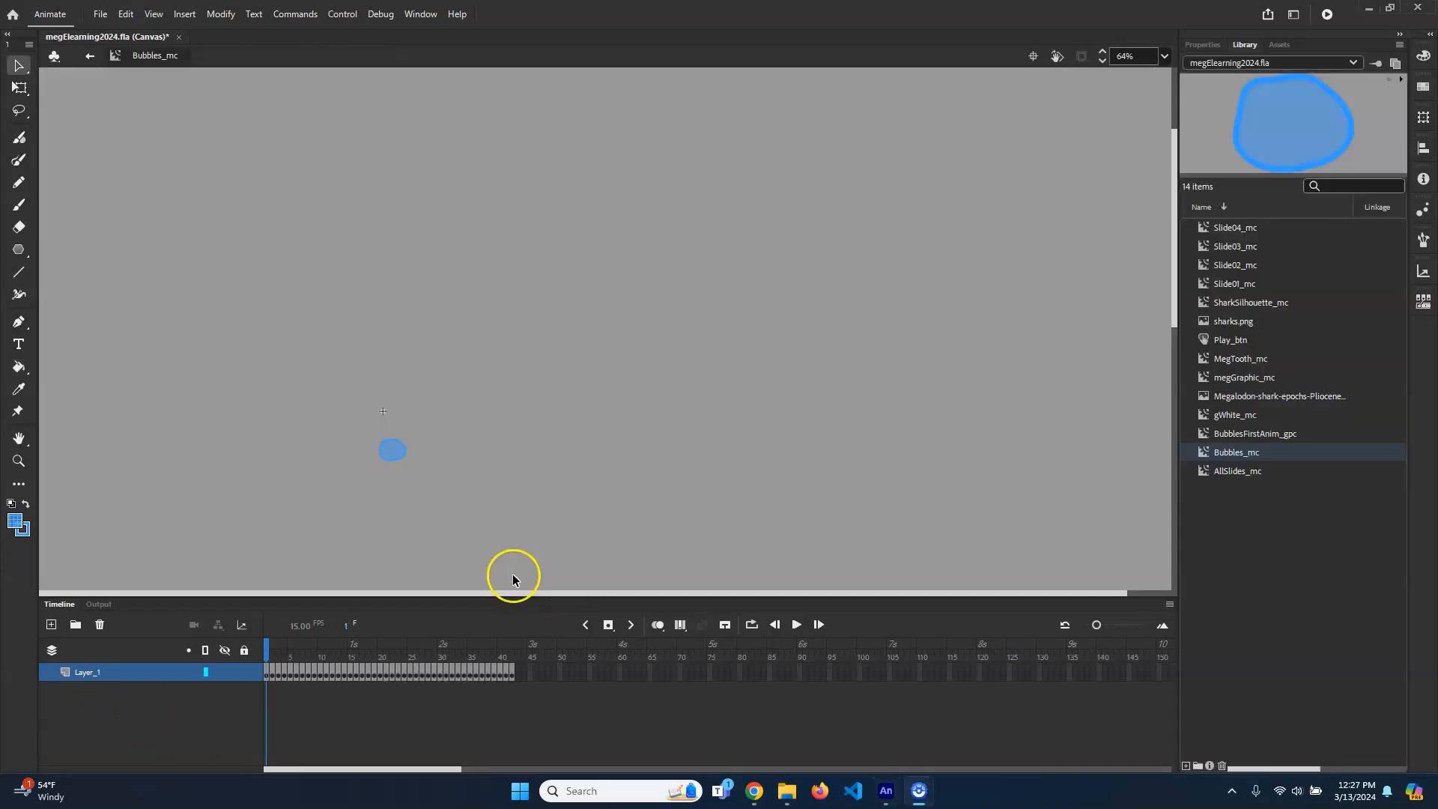
Play the extended Bubbles_mc animation and scrub its timeline through to frame 42.
{"action": "left_click", "coordinate": [797, 625]}
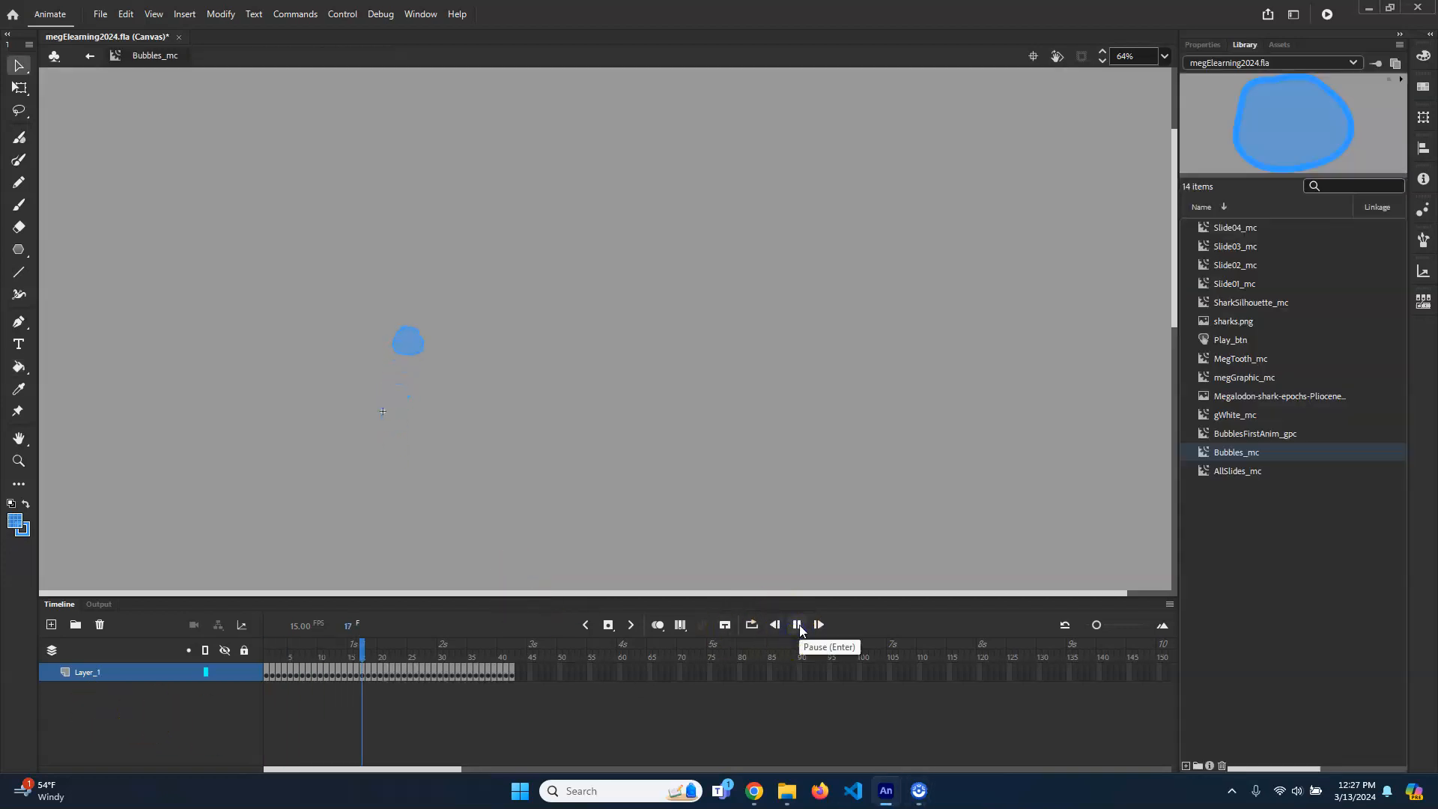
{"action": "left_click", "coordinate": [797, 625]}
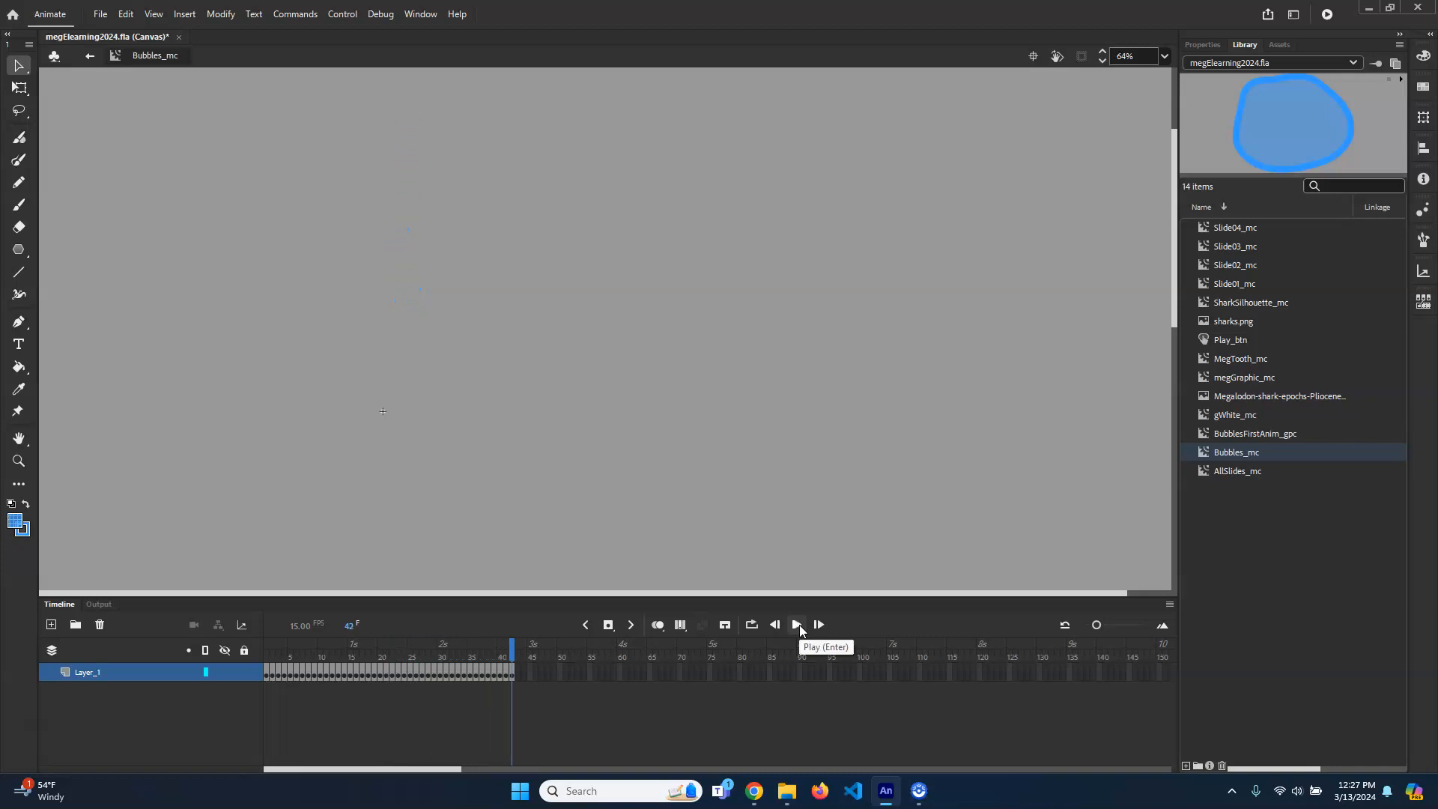
{"action": "left_click_drag", "start_coordinate": [446, 642], "coordinate": [512, 648]}
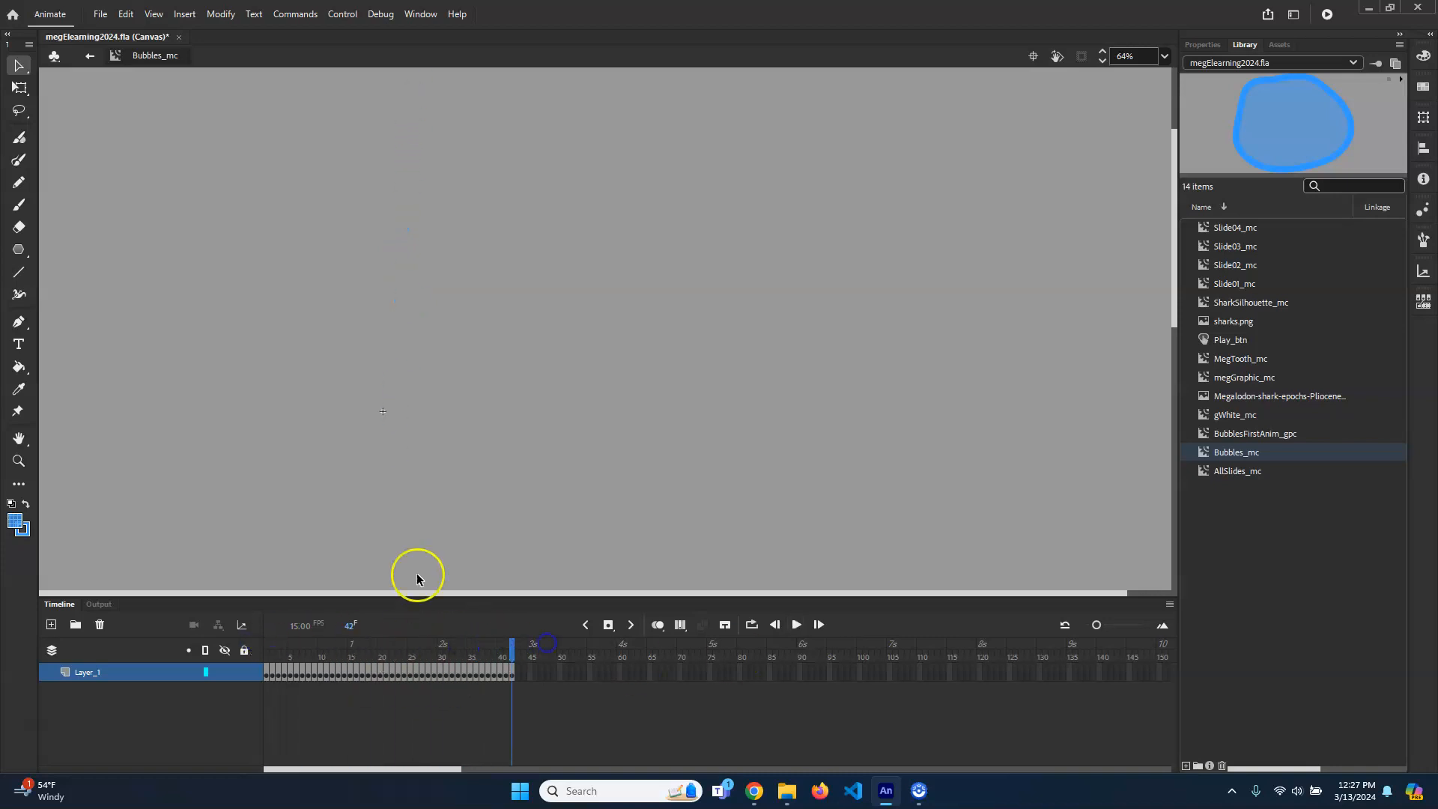
Open Slide01_mc inside AllSlides_mc and move the bubble instance just below the slide's lower edge, right of the text block.
{"action": "left_click", "coordinate": [91, 56]}
{"action": "double_click", "coordinate": [340, 298]}
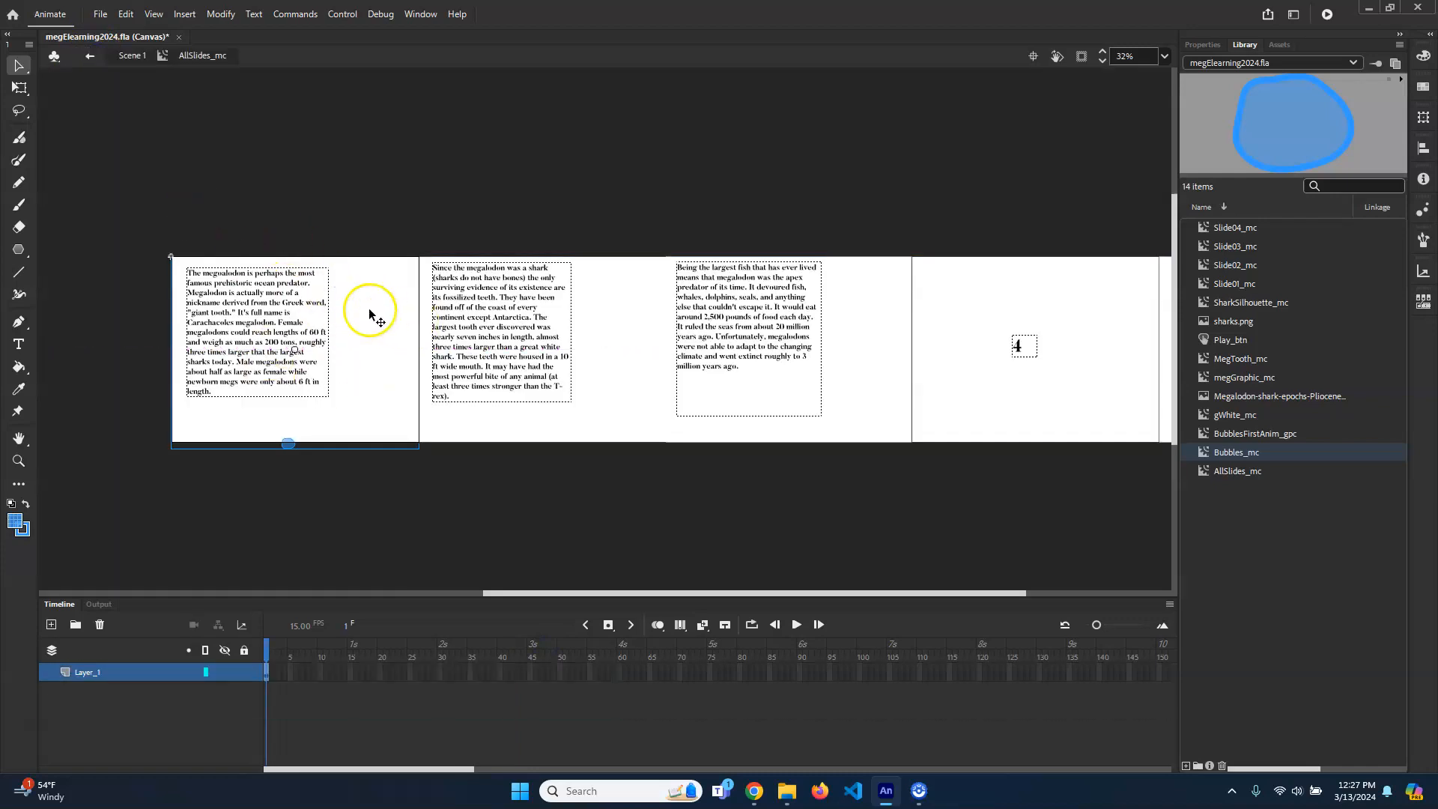
{"action": "double_click", "coordinate": [370, 313]}
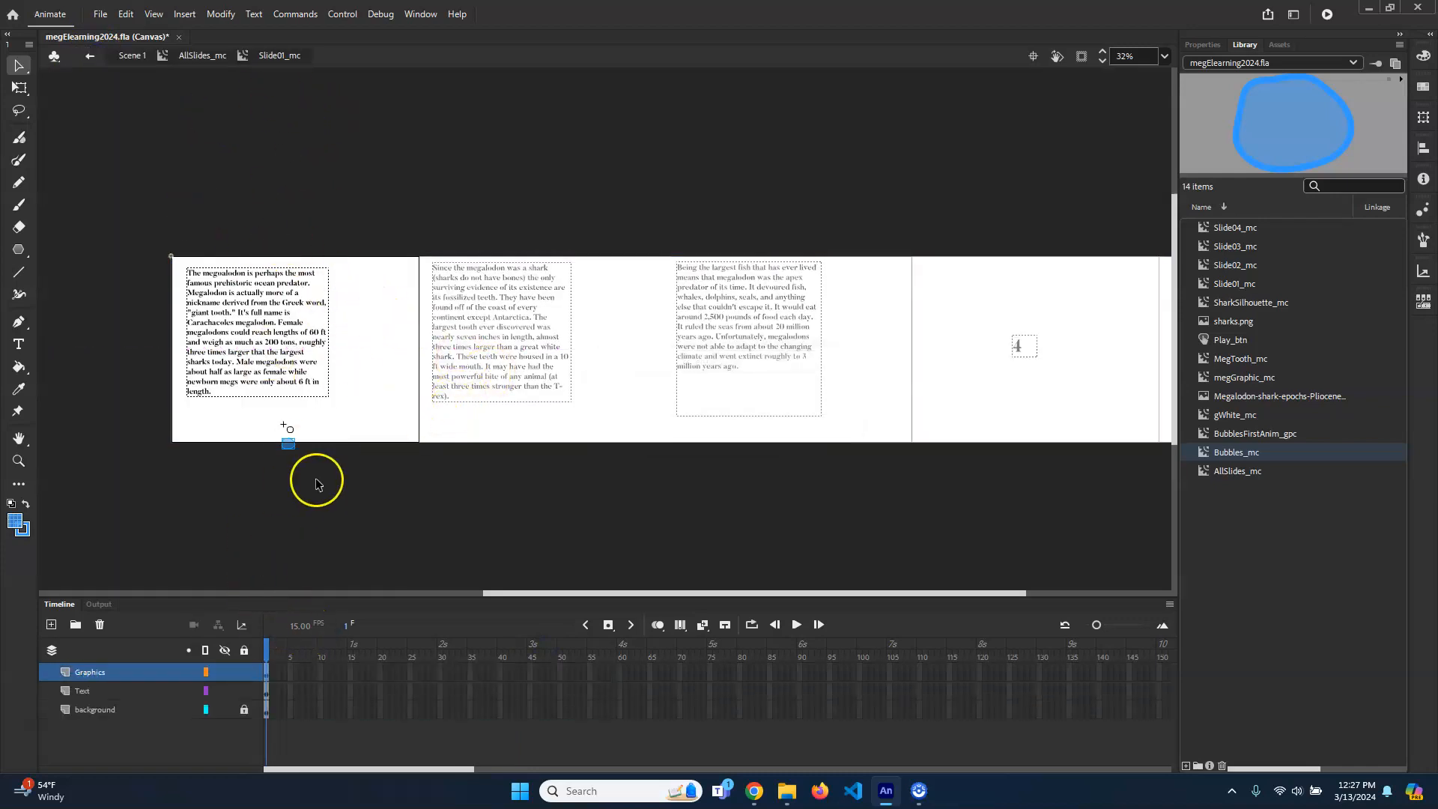
{"action": "left_click_drag", "start_coordinate": [292, 444], "coordinate": [334, 446]}
{"action": "left_click", "coordinate": [258, 655]}
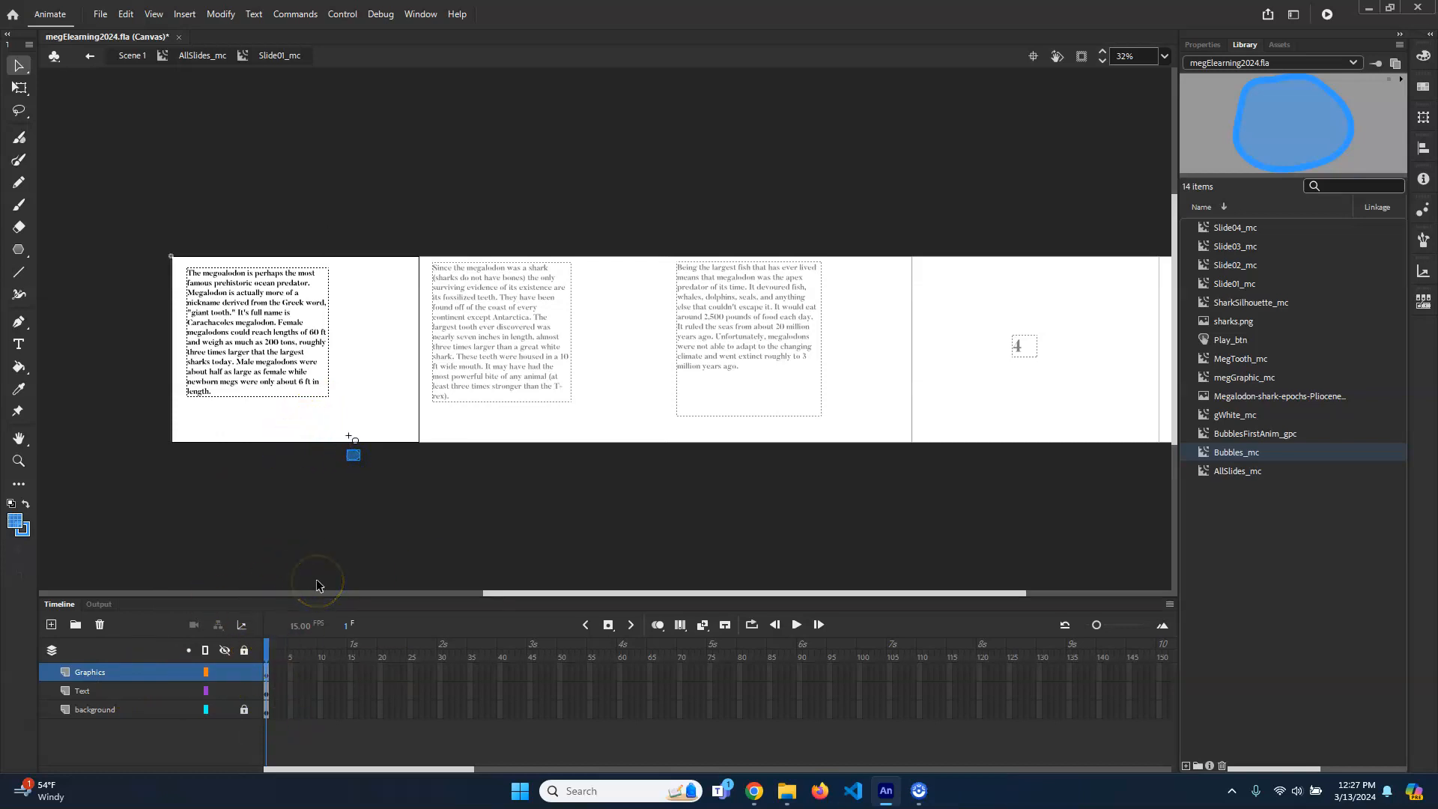
Test the movie in the browser to check the rising bubble on the first slide, and close the preview.
{"action": "key", "text": "ctrl+Return"}
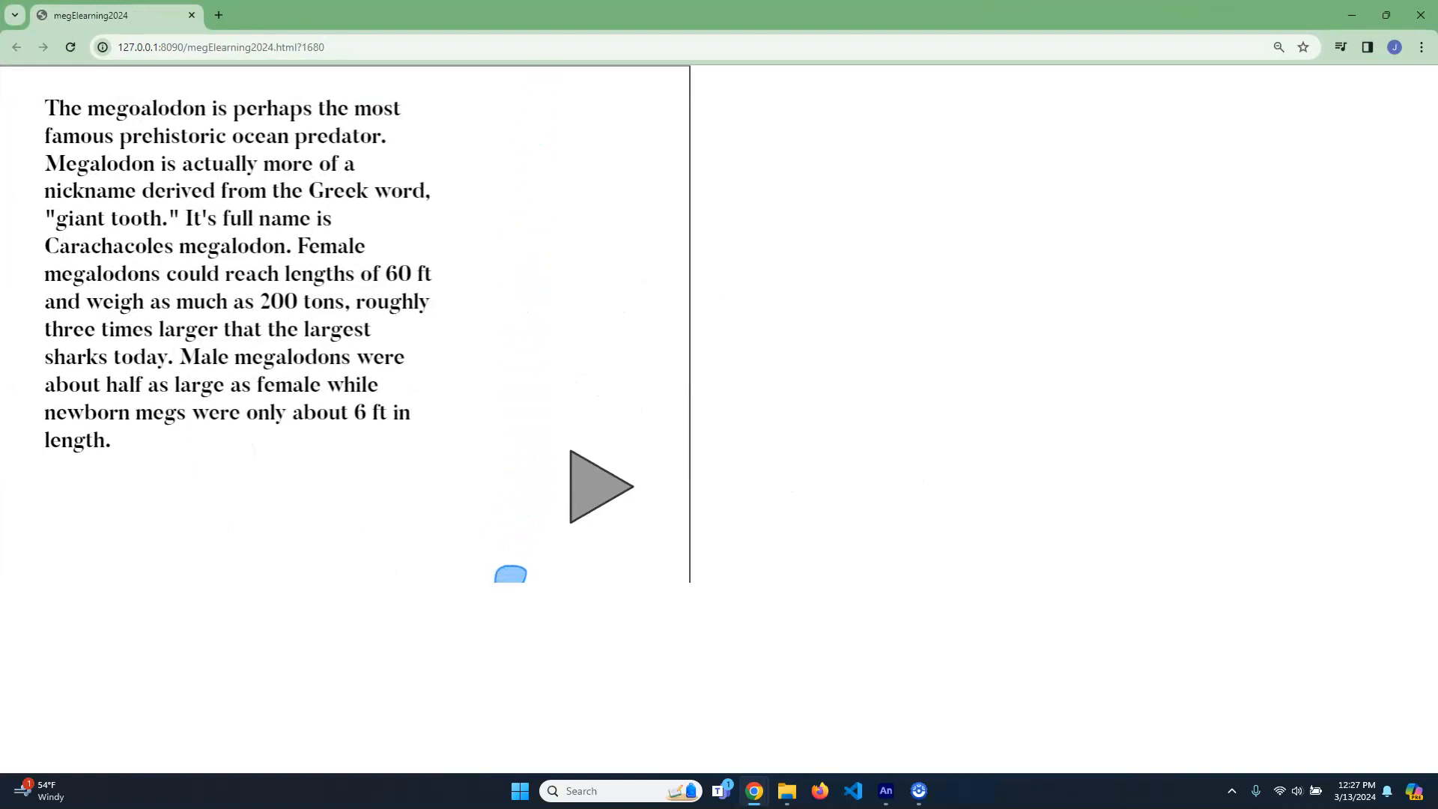
{"action": "left_click", "coordinate": [1411, 16]}
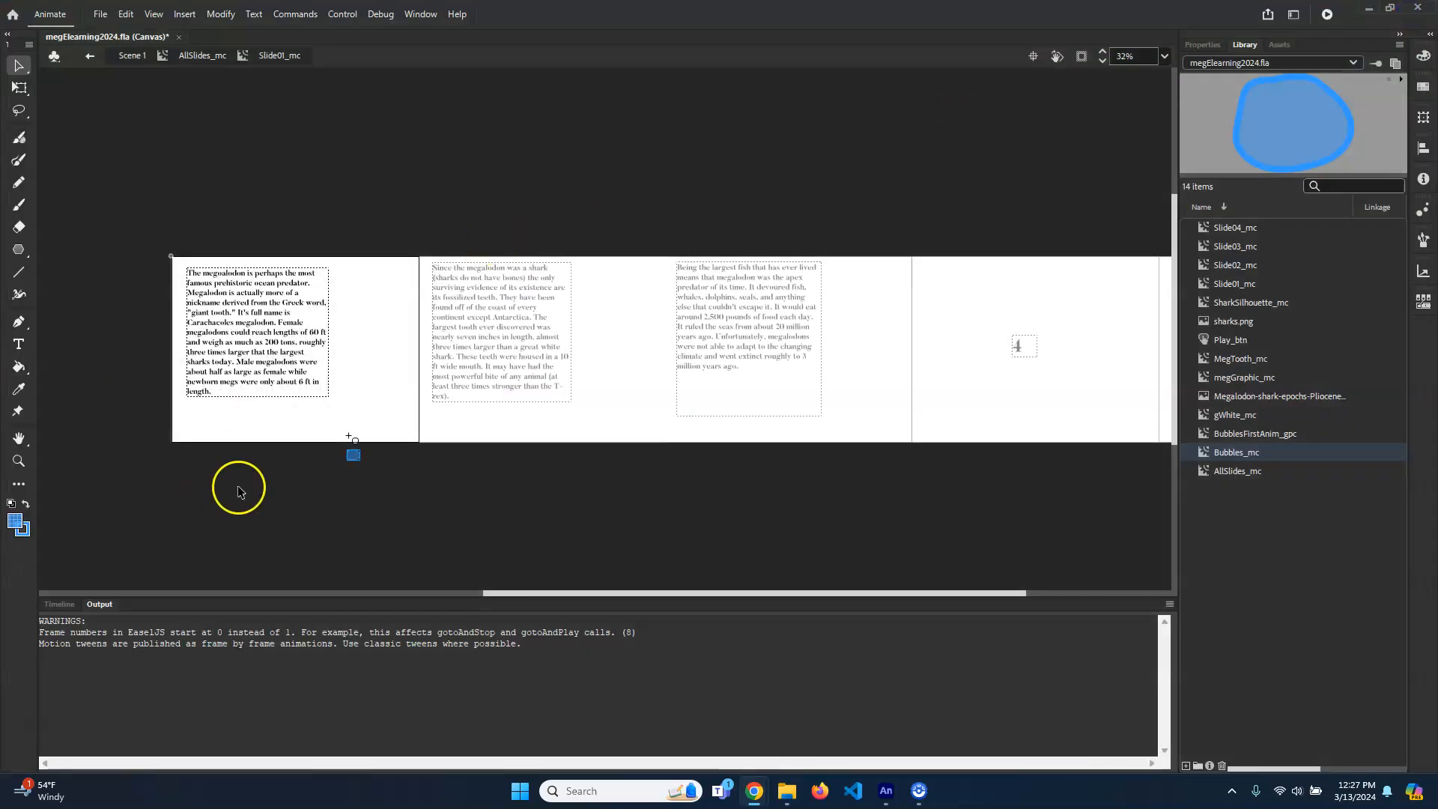
Add a second Bubbles_mc instance below the first slide, scale it up with Free Transform and place it left of the original bubble.
{"action": "key", "text": "ctrl+equal"}
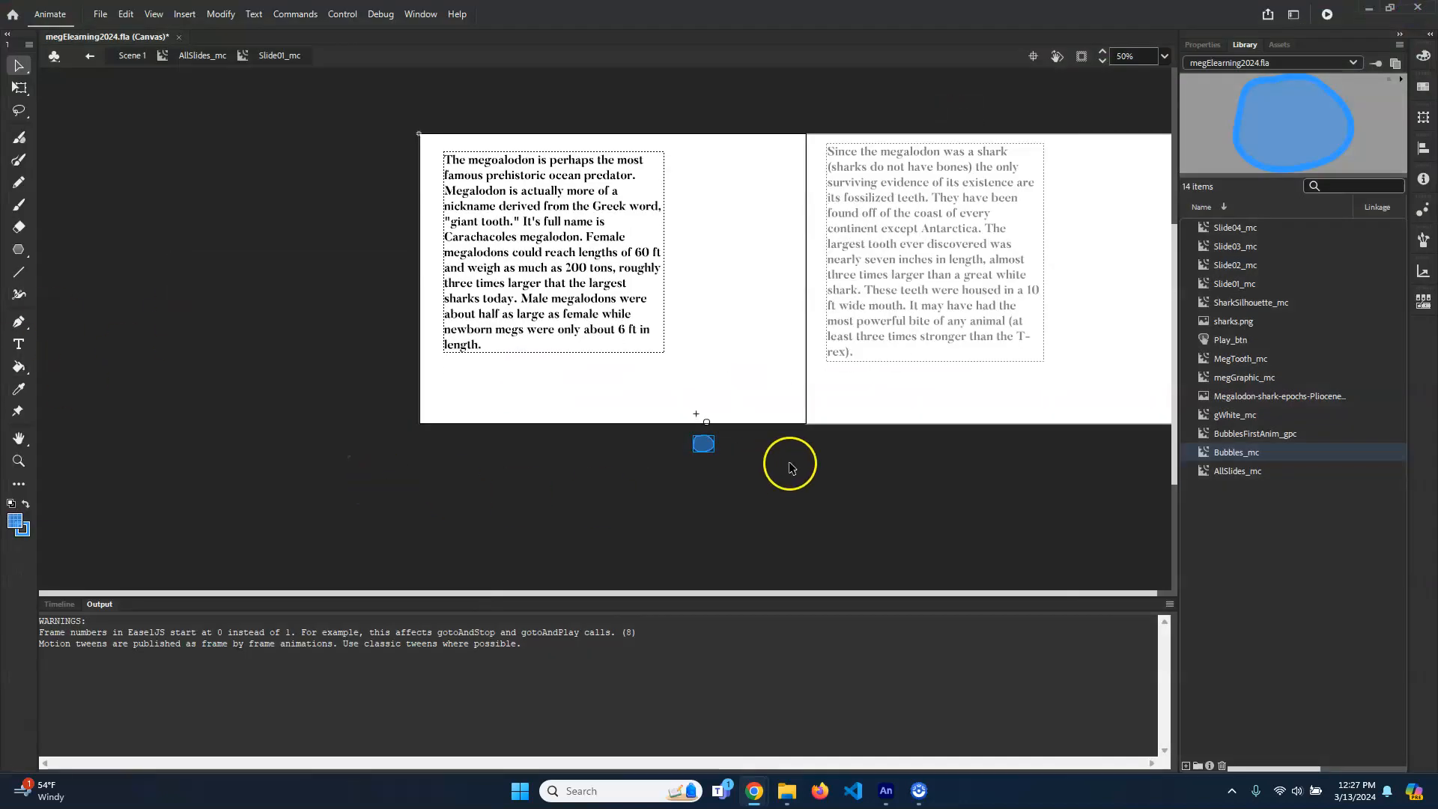
{"action": "left_click_drag", "start_coordinate": [695, 468], "coordinate": [680, 495]}
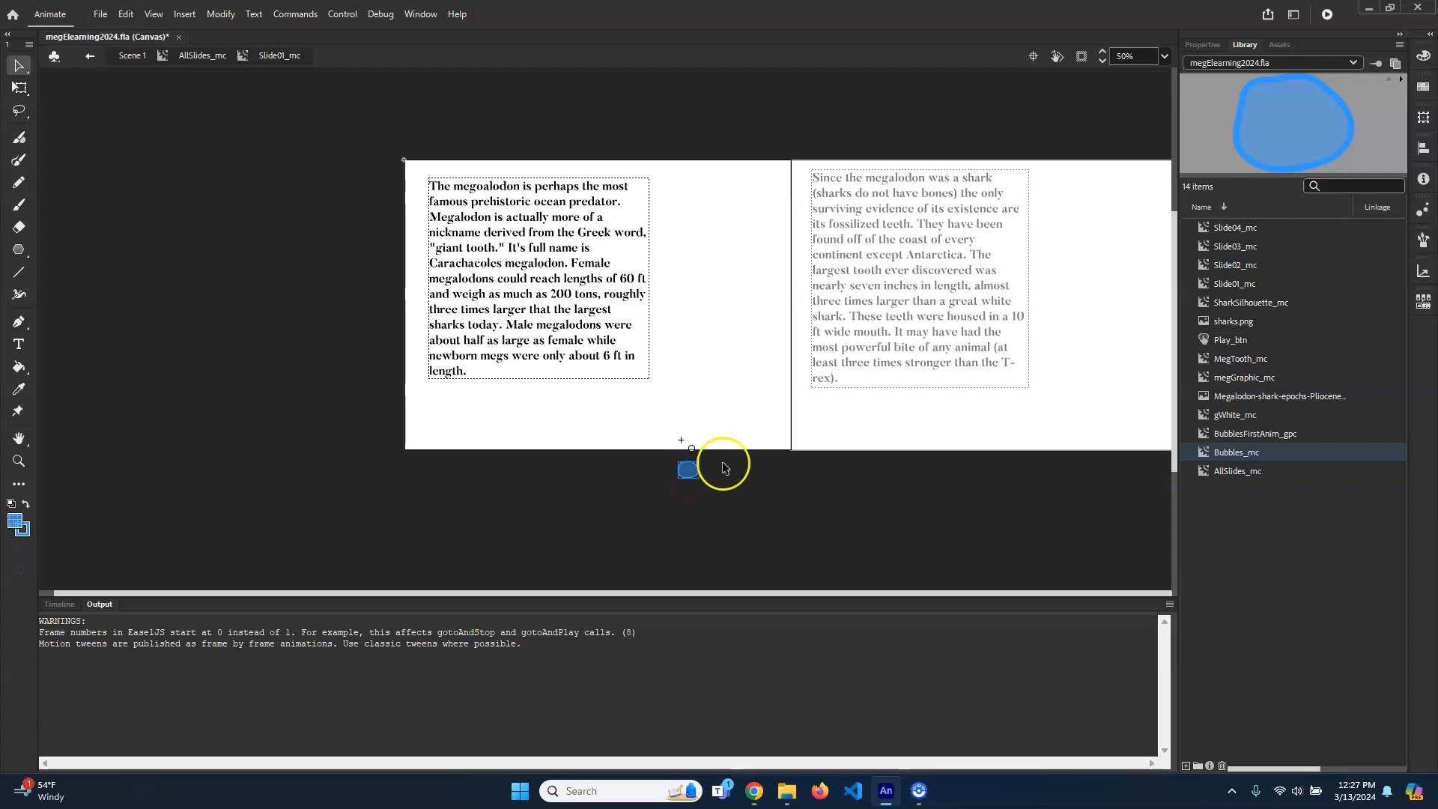
{"action": "left_click_drag", "start_coordinate": [604, 499], "coordinate": [583, 464]}
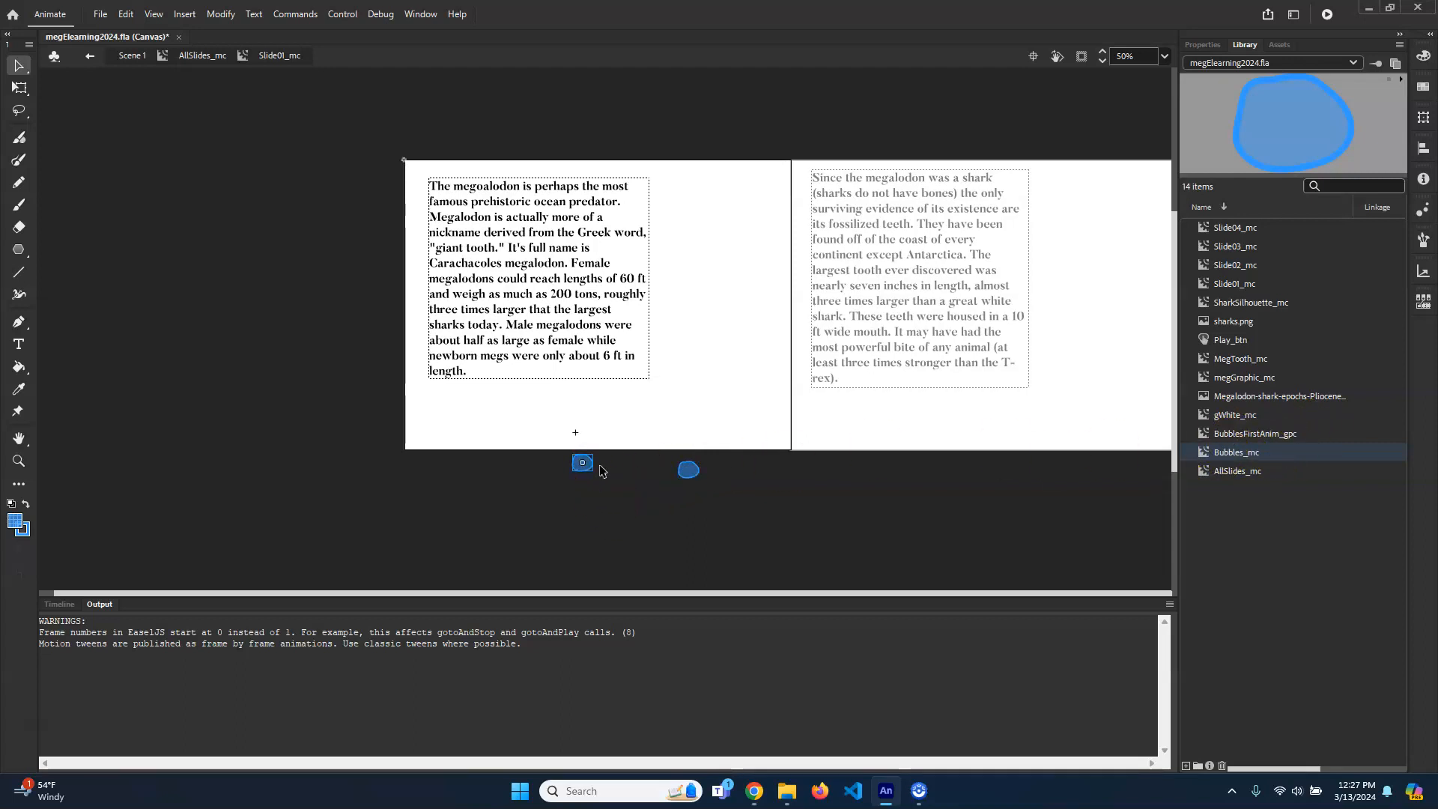
{"action": "key", "text": "q"}
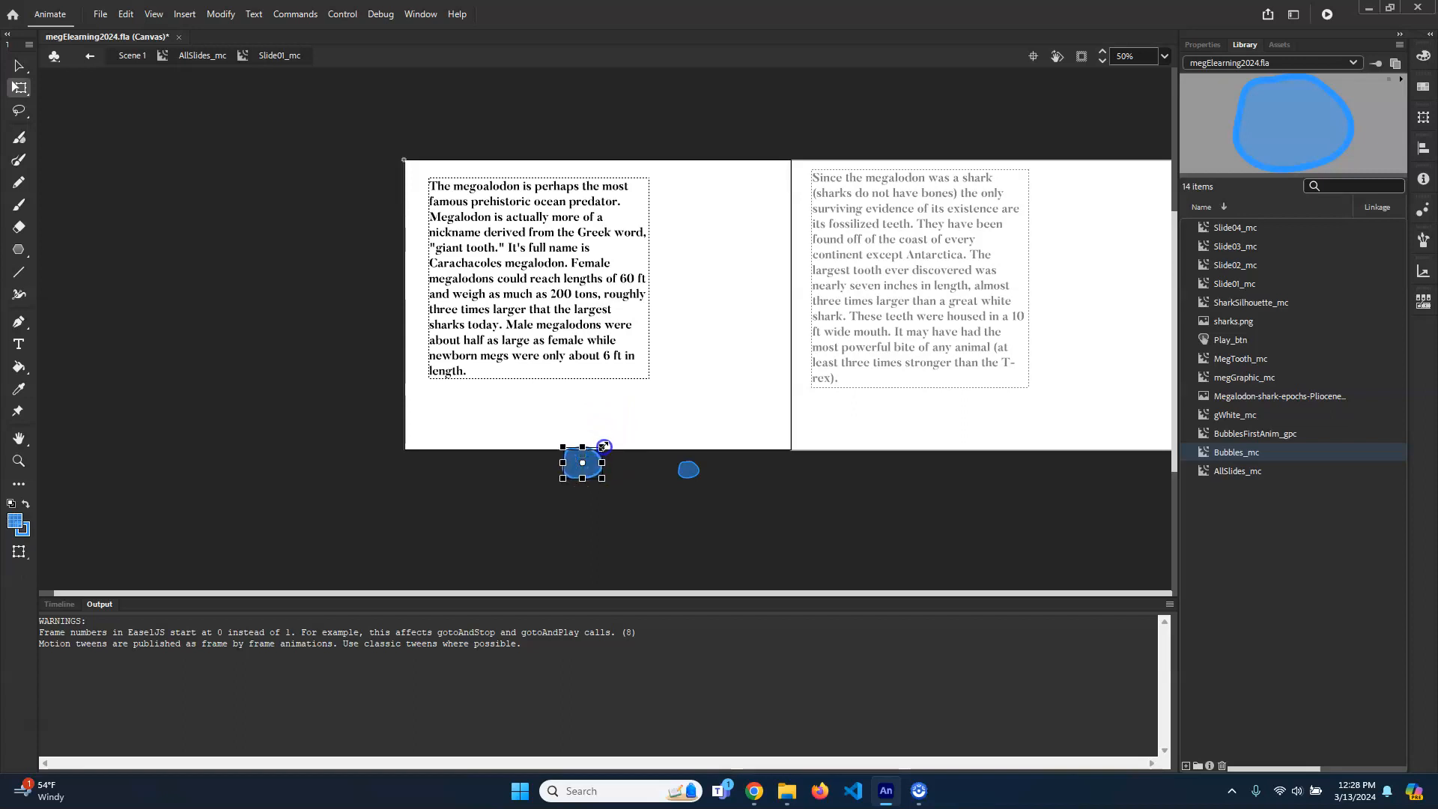
{"action": "left_click_drag", "start_coordinate": [594, 464], "coordinate": [649, 489]}
Place three more Bubbles_mc instances below the first slide: an enlarged one at the far left, a tiny one, and one lower between them.
{"action": "left_click_drag", "start_coordinate": [1213, 453], "coordinate": [688, 471]}
{"action": "left_click_drag", "start_coordinate": [688, 472], "coordinate": [490, 476]}
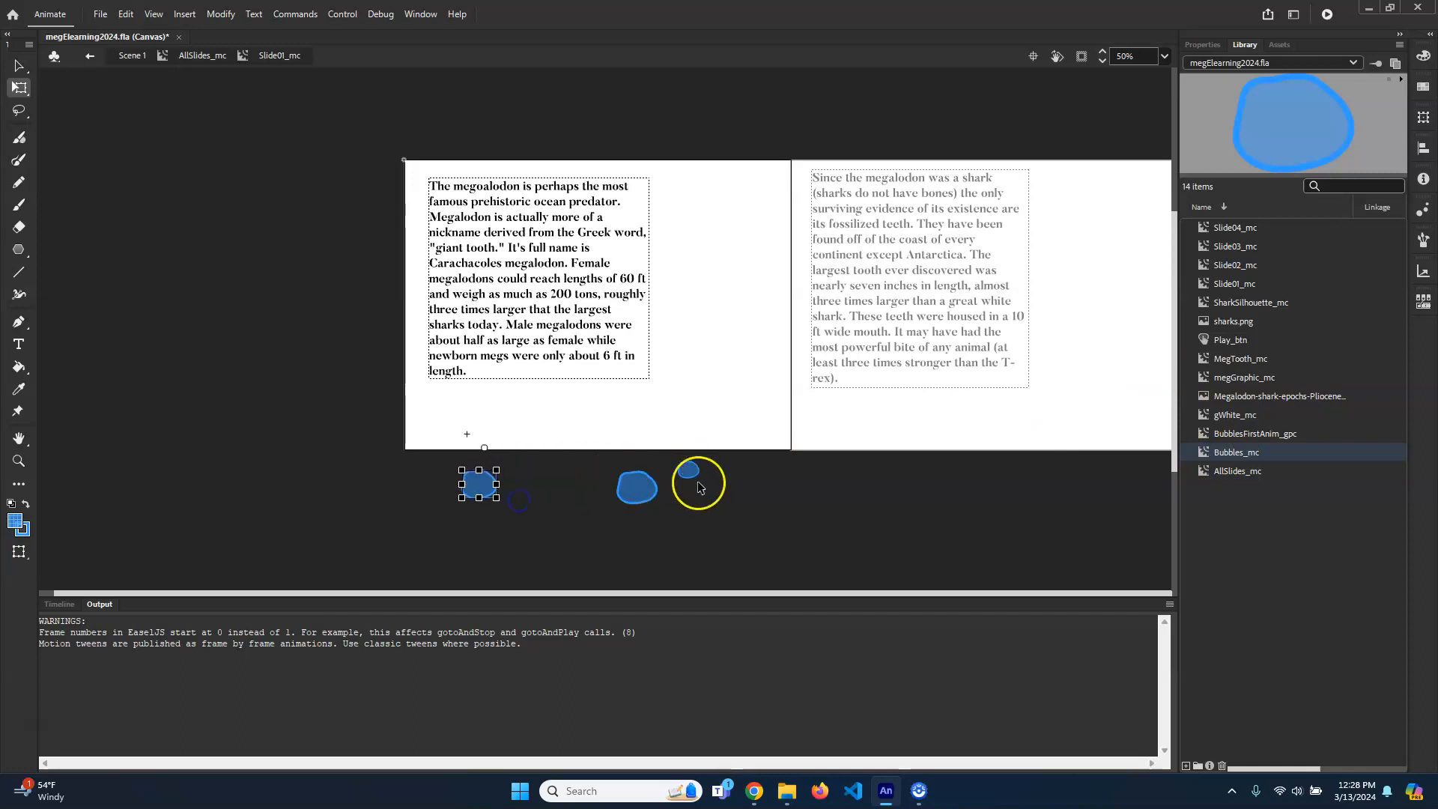
{"action": "mouse_move", "coordinate": [686, 472]}
{"action": "left_mouse_down"}
{"action": "mouse_move", "coordinate": [588, 479]}
{"action": "mouse_move", "coordinate": [550, 515]}
{"action": "mouse_move", "coordinate": [707, 466]}
{"action": "left_mouse_up"}
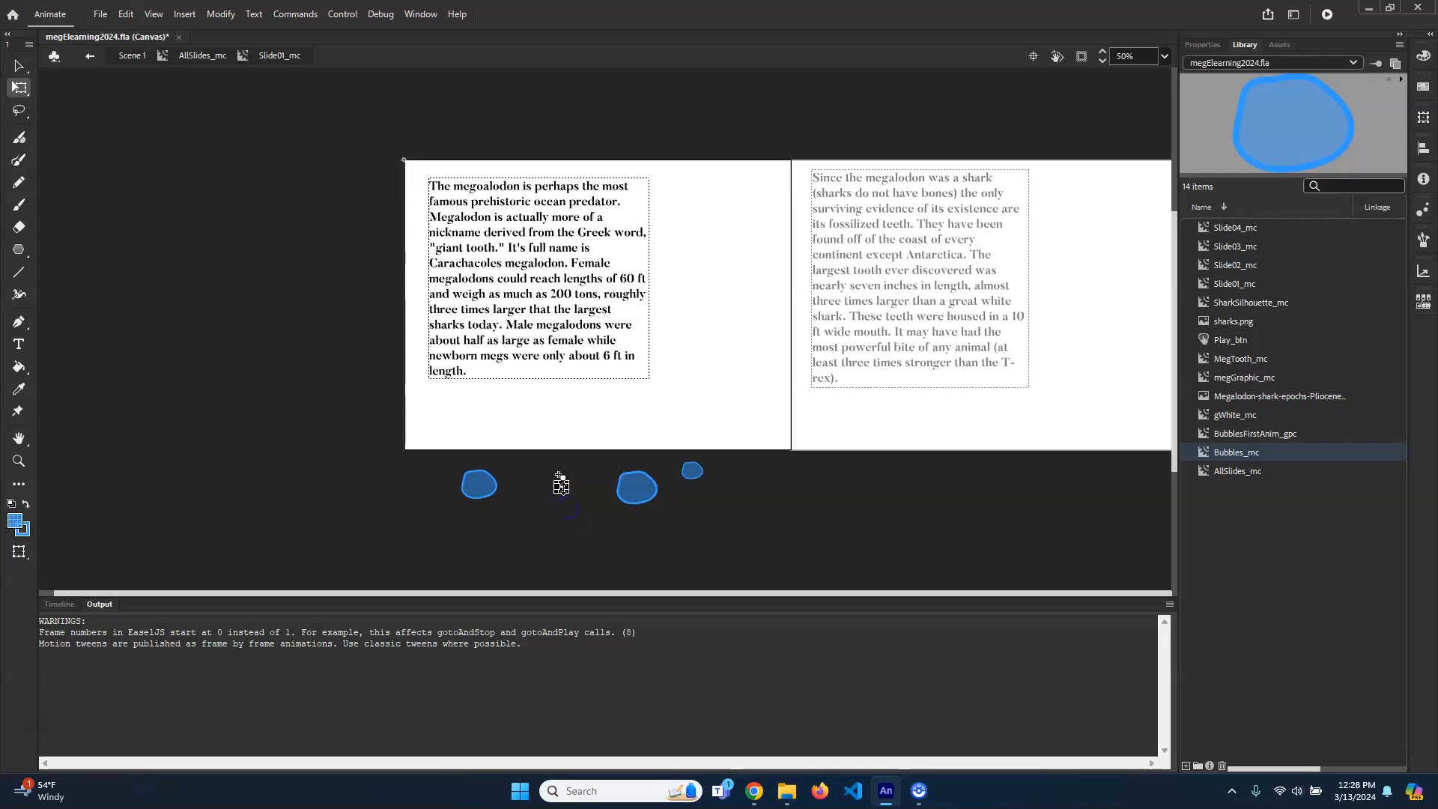
{"action": "left_click", "coordinate": [687, 468]}
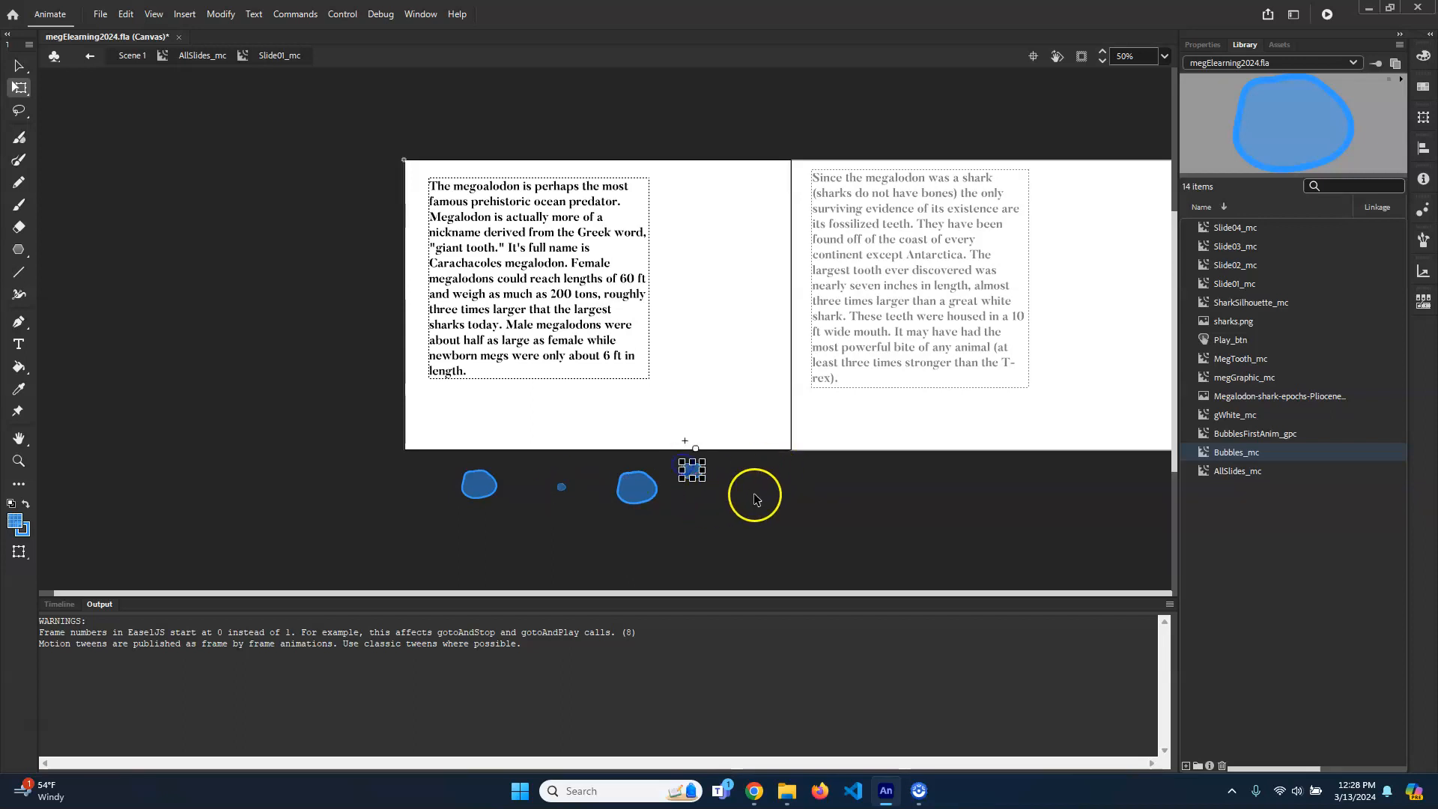
{"action": "left_click", "coordinate": [489, 488]}
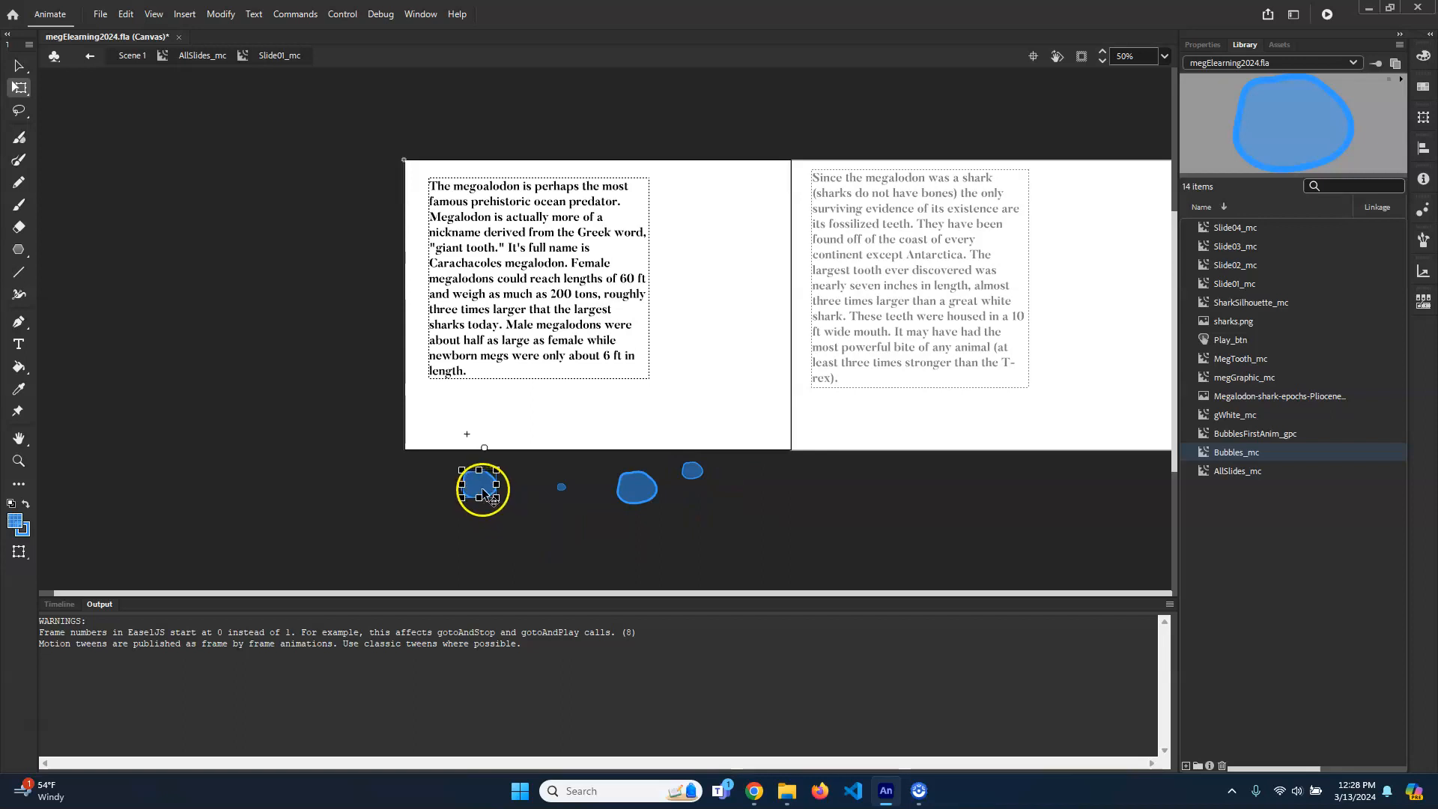
{"action": "left_click", "coordinate": [531, 521]}
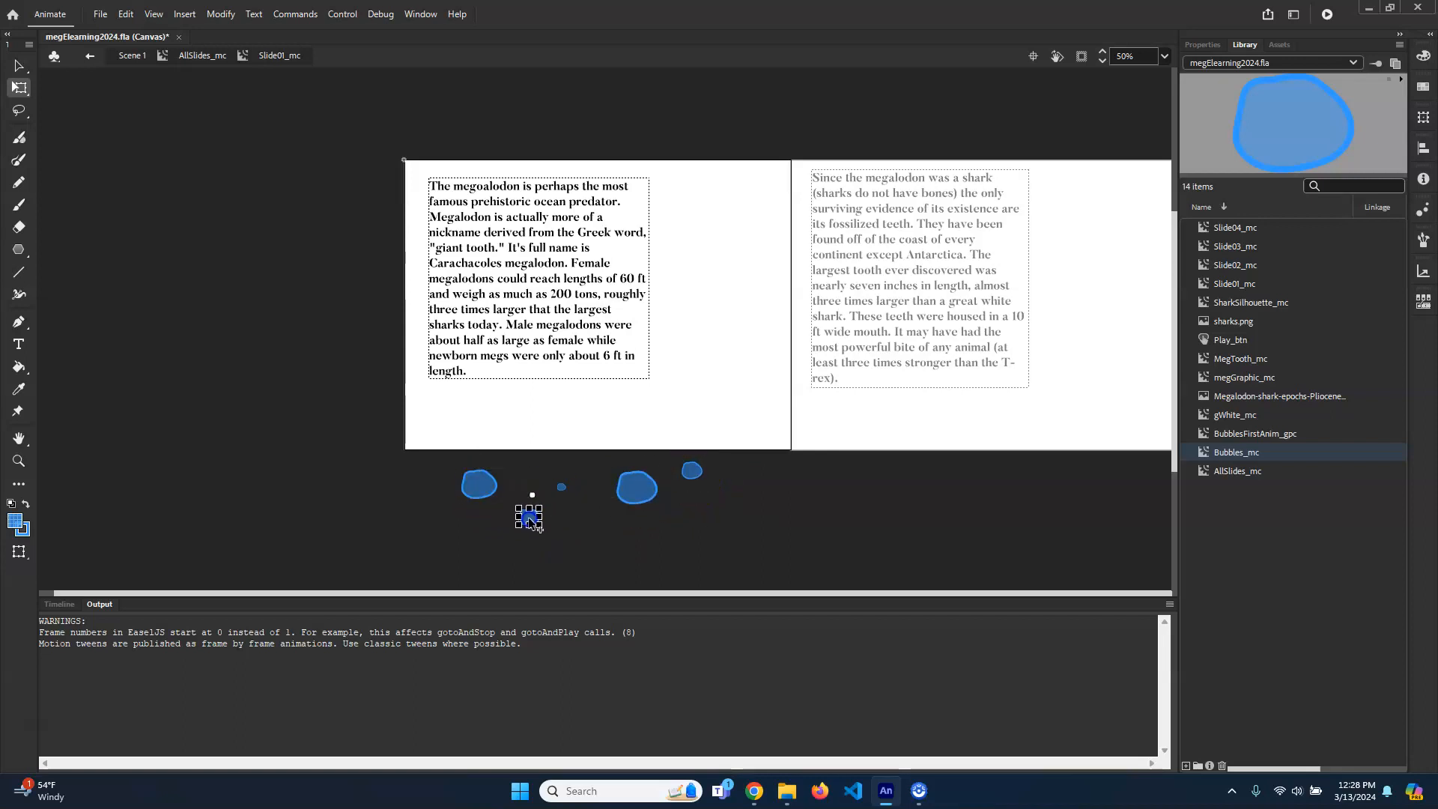
{"action": "left_click", "coordinate": [739, 530]}
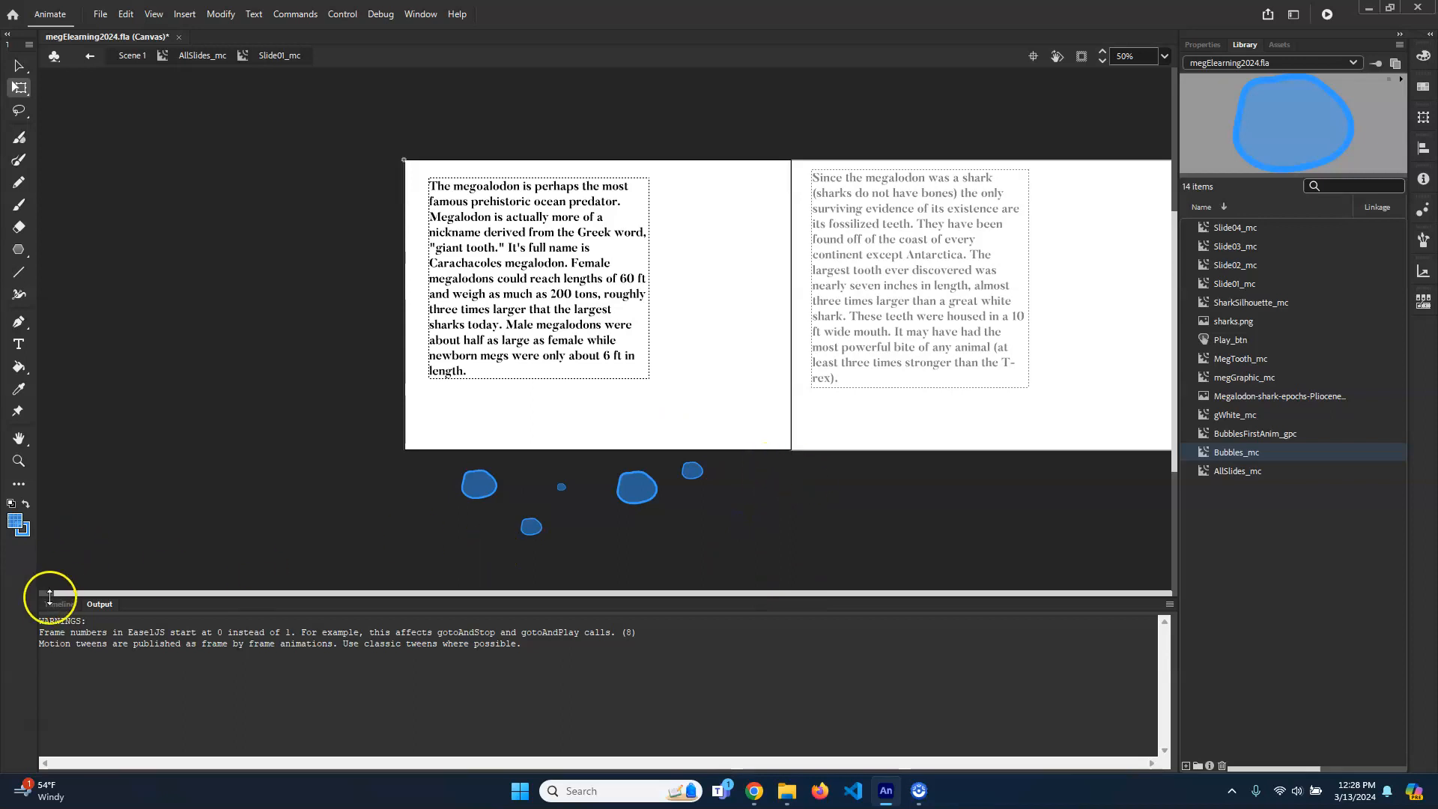
Return to Scene 1, play the main timeline and test the movie with all the bubbles.
{"action": "left_click", "coordinate": [49, 597]}
{"action": "left_click", "coordinate": [130, 56]}
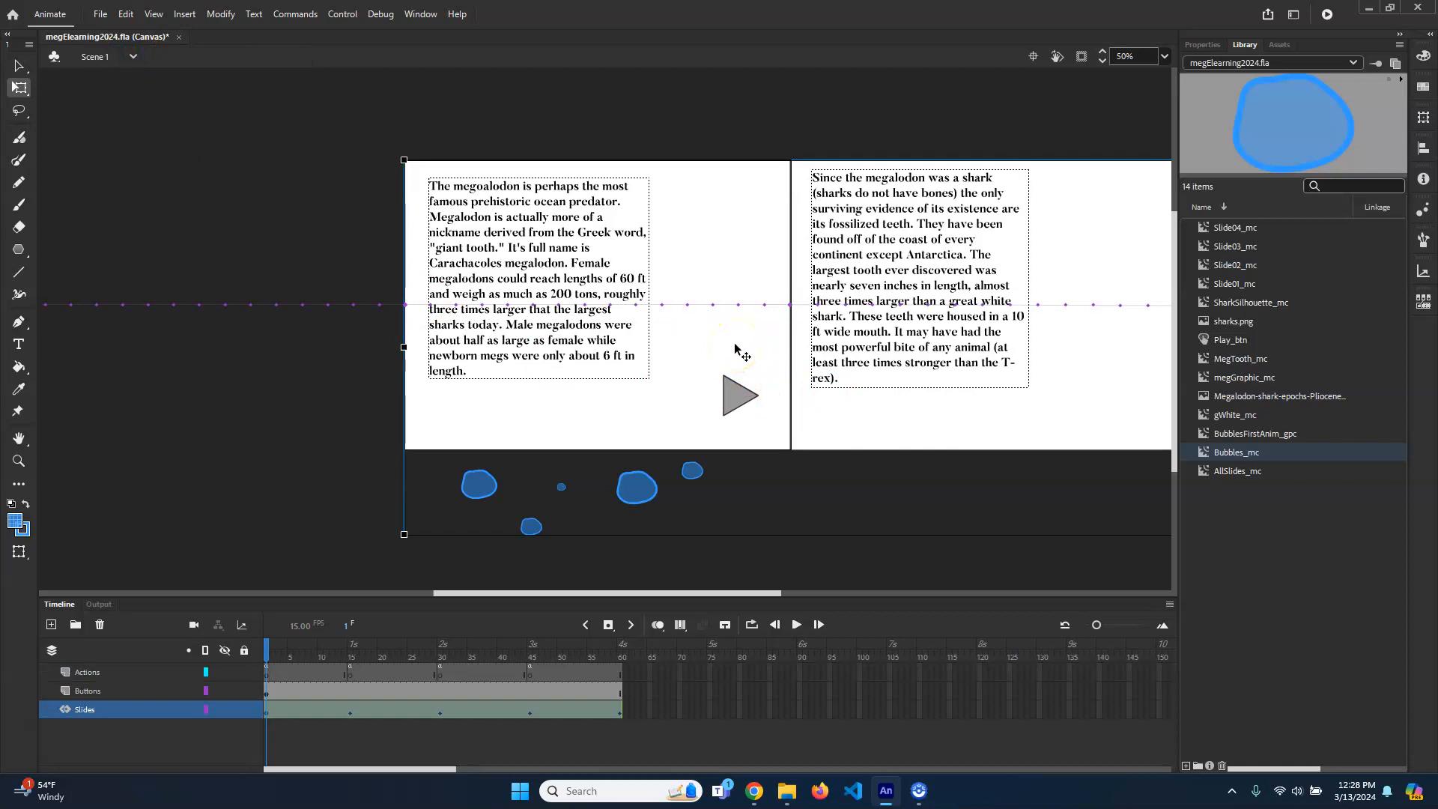
{"action": "key", "text": "Return"}
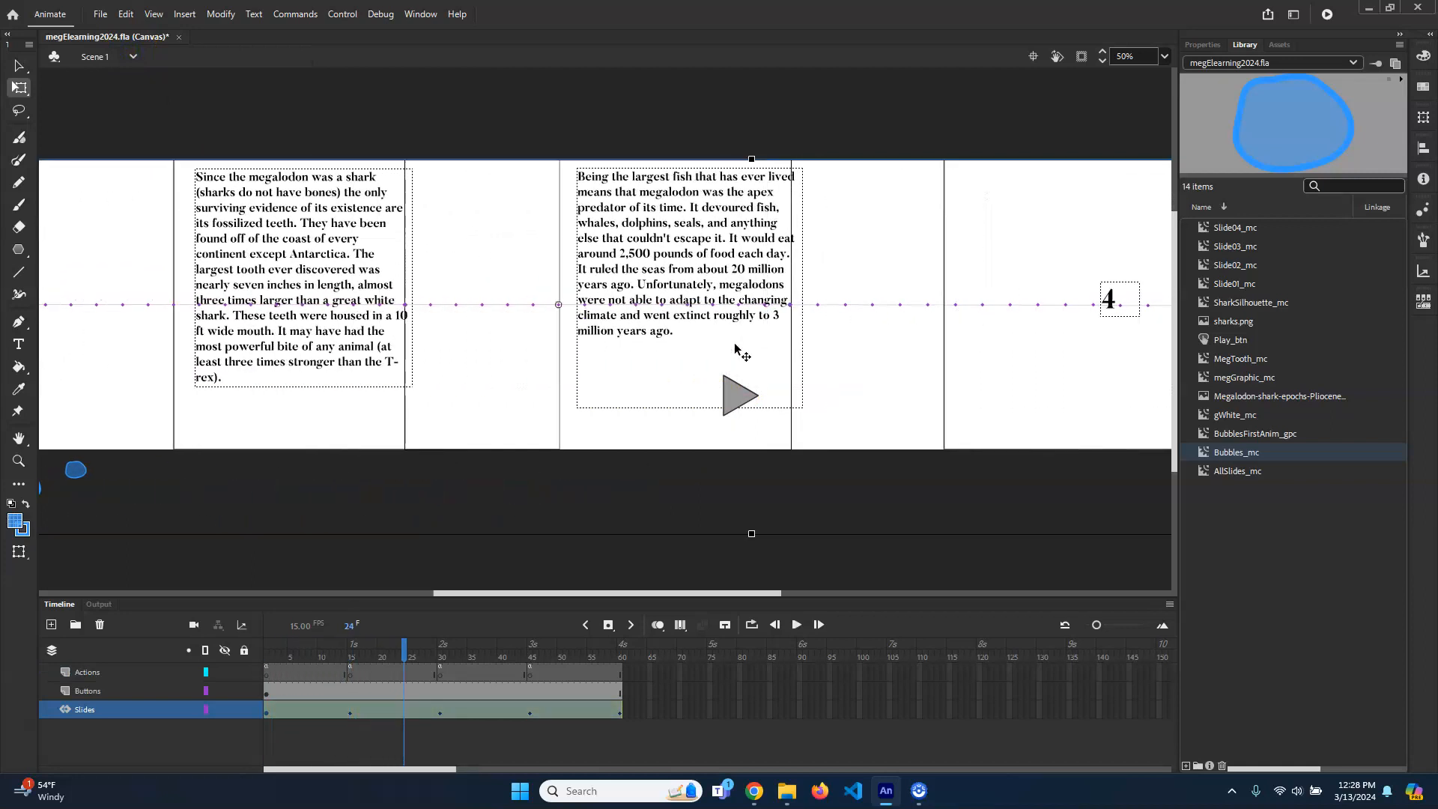
{"action": "key", "text": "ctrl+Return"}
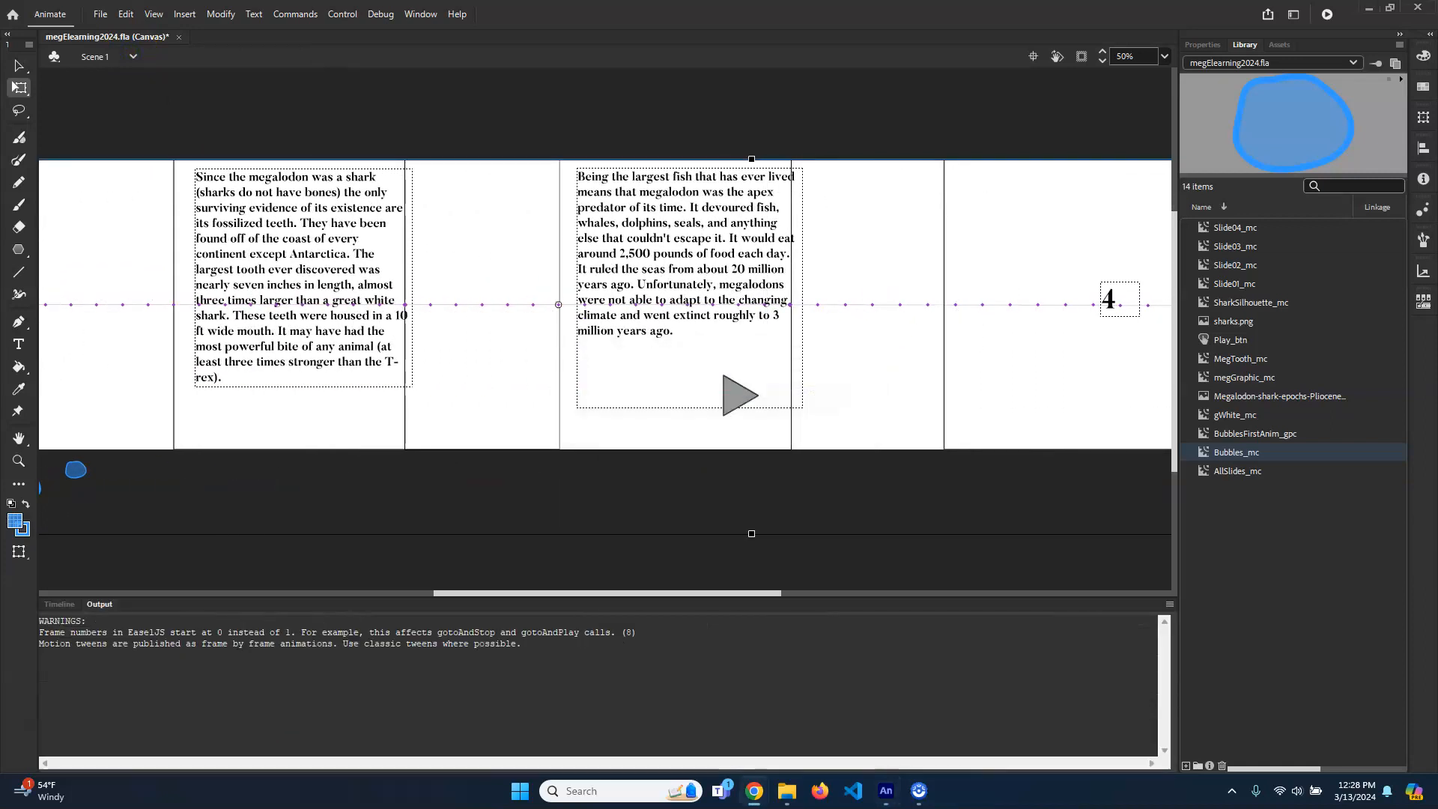
Check the differently sized bubbles rising over the first slide in the browser preview, and close the preview.
{"action": "left_click_drag", "start_coordinate": [778, 808], "coordinate": [828, 64]}
{"action": "left_click_drag", "start_coordinate": [1045, 58], "coordinate": [686, 11]}
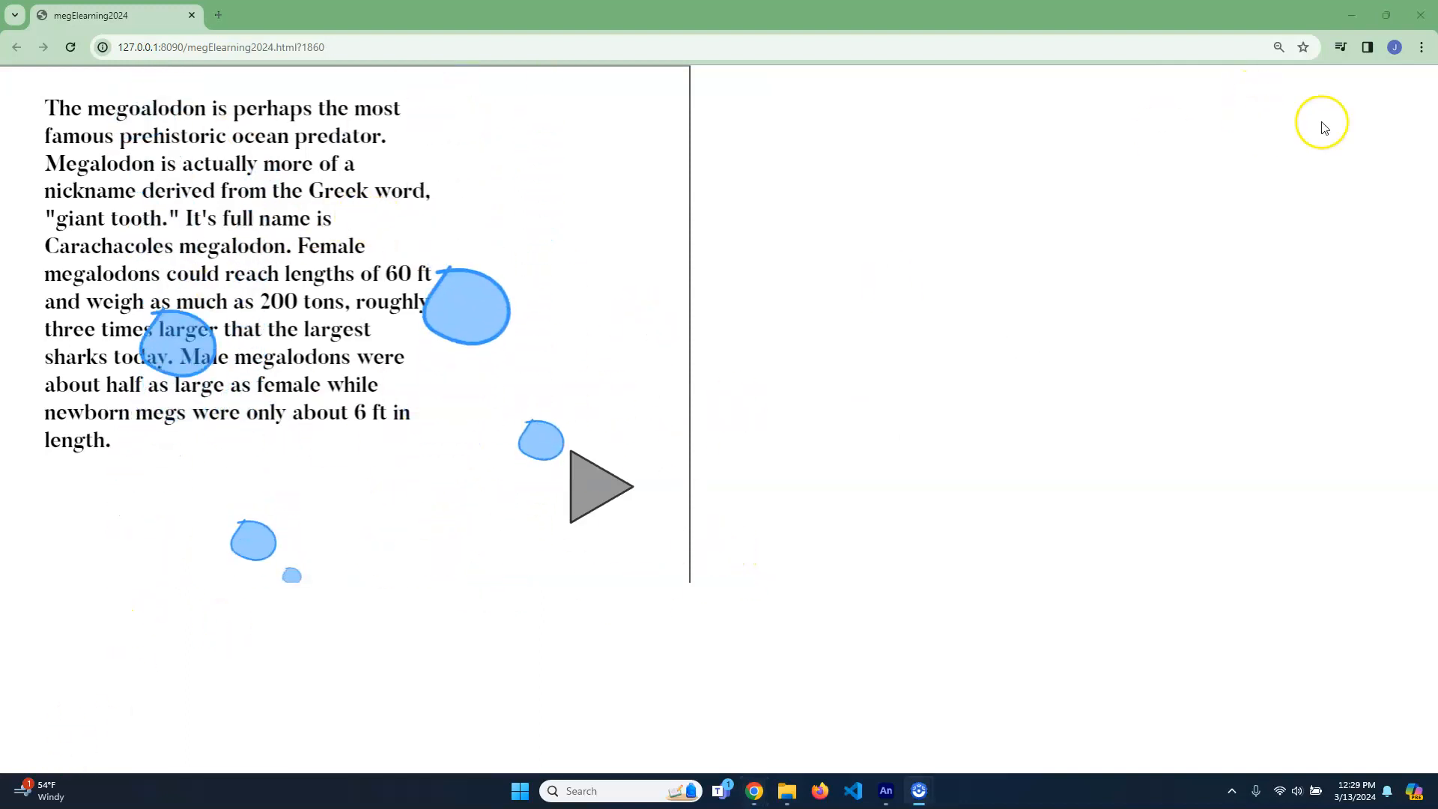
{"action": "left_click", "coordinate": [1421, 17]}
Open the enlarged right-hand bubble's Bubbles_mc symbol for editing in place, going through AllSlides_mc and Slide01_mc, with its timeline shown.
{"action": "left_click_drag", "start_coordinate": [583, 594], "coordinate": [383, 592]}
{"action": "double_click", "coordinate": [676, 483]}
{"action": "left_click", "coordinate": [914, 516]}
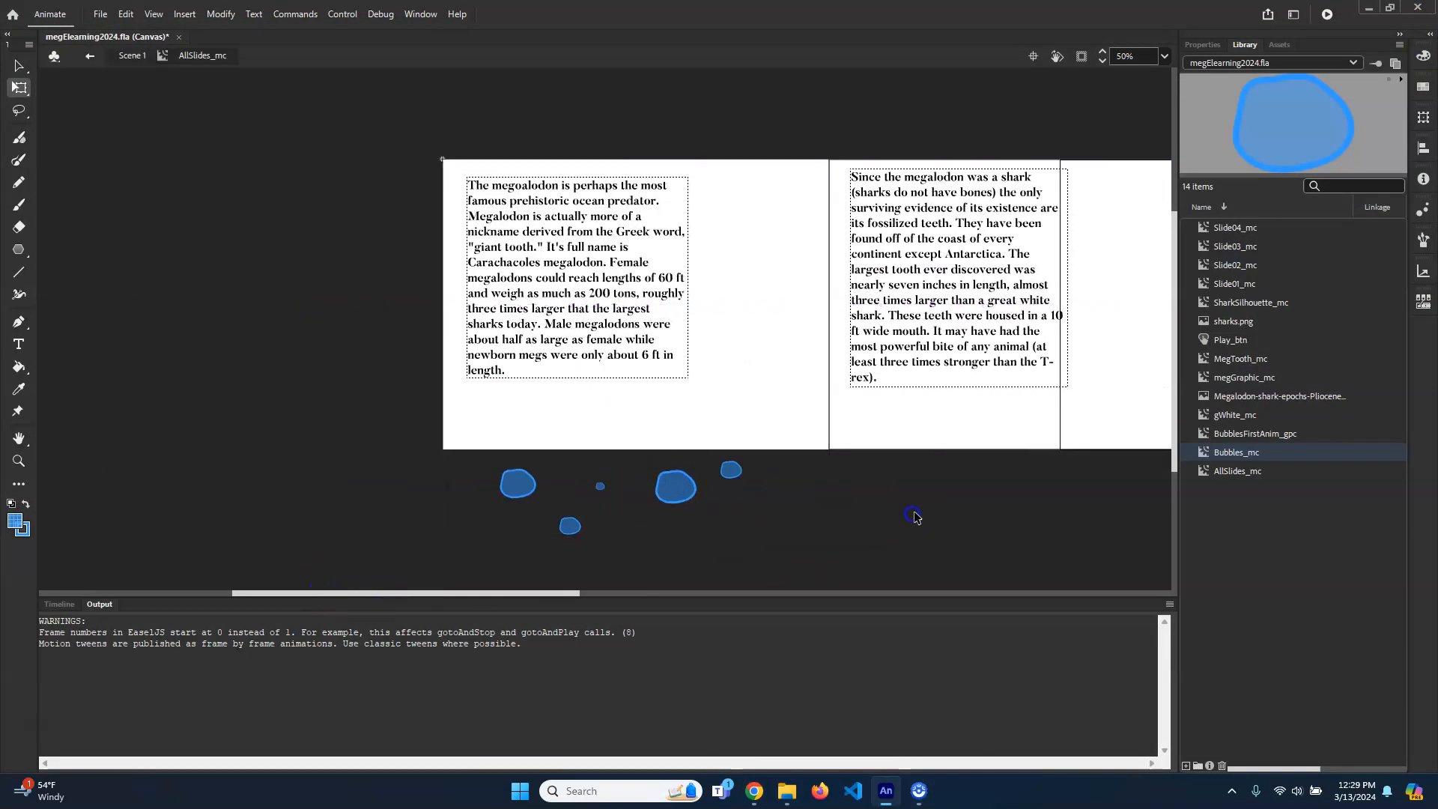
{"action": "double_click", "coordinate": [676, 490]}
{"action": "left_click", "coordinate": [780, 552]}
{"action": "left_click", "coordinate": [767, 532]}
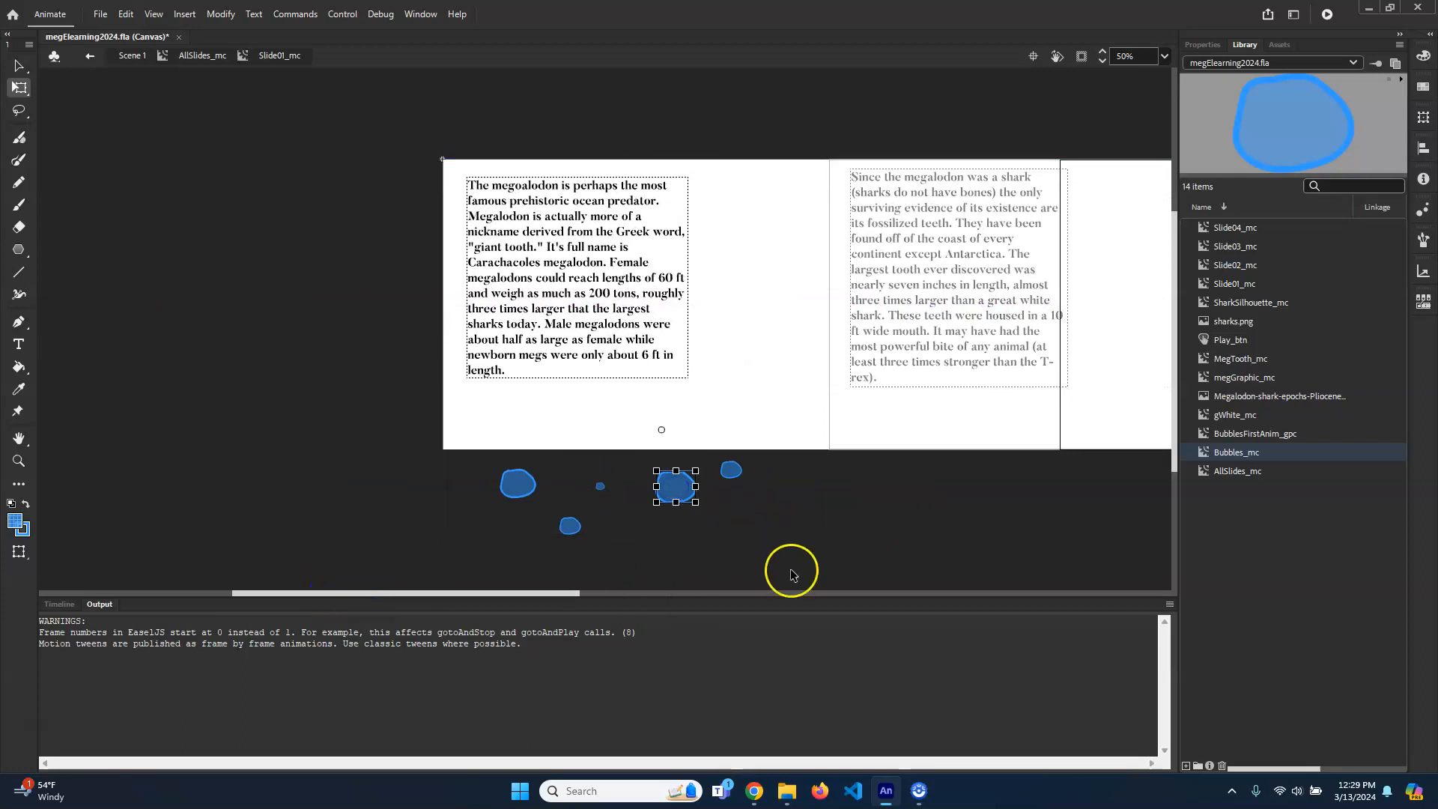
{"action": "left_click", "coordinate": [62, 603]}
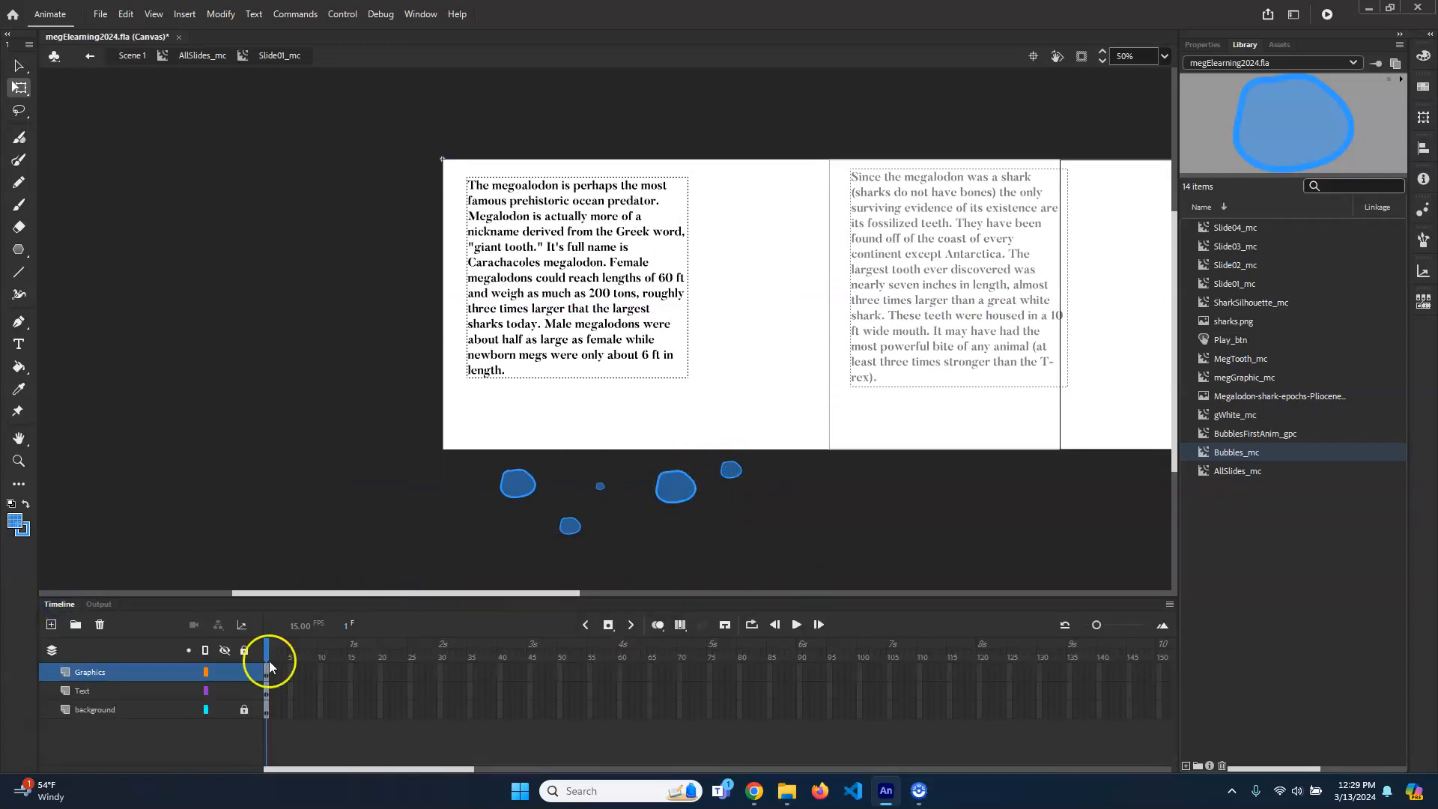
{"action": "double_click", "coordinate": [674, 500]}
Scrub through the Bubbles_mc frame-by-frame animation to its last frame, 42.
{"action": "left_click_drag", "start_coordinate": [528, 645], "coordinate": [232, 645]}
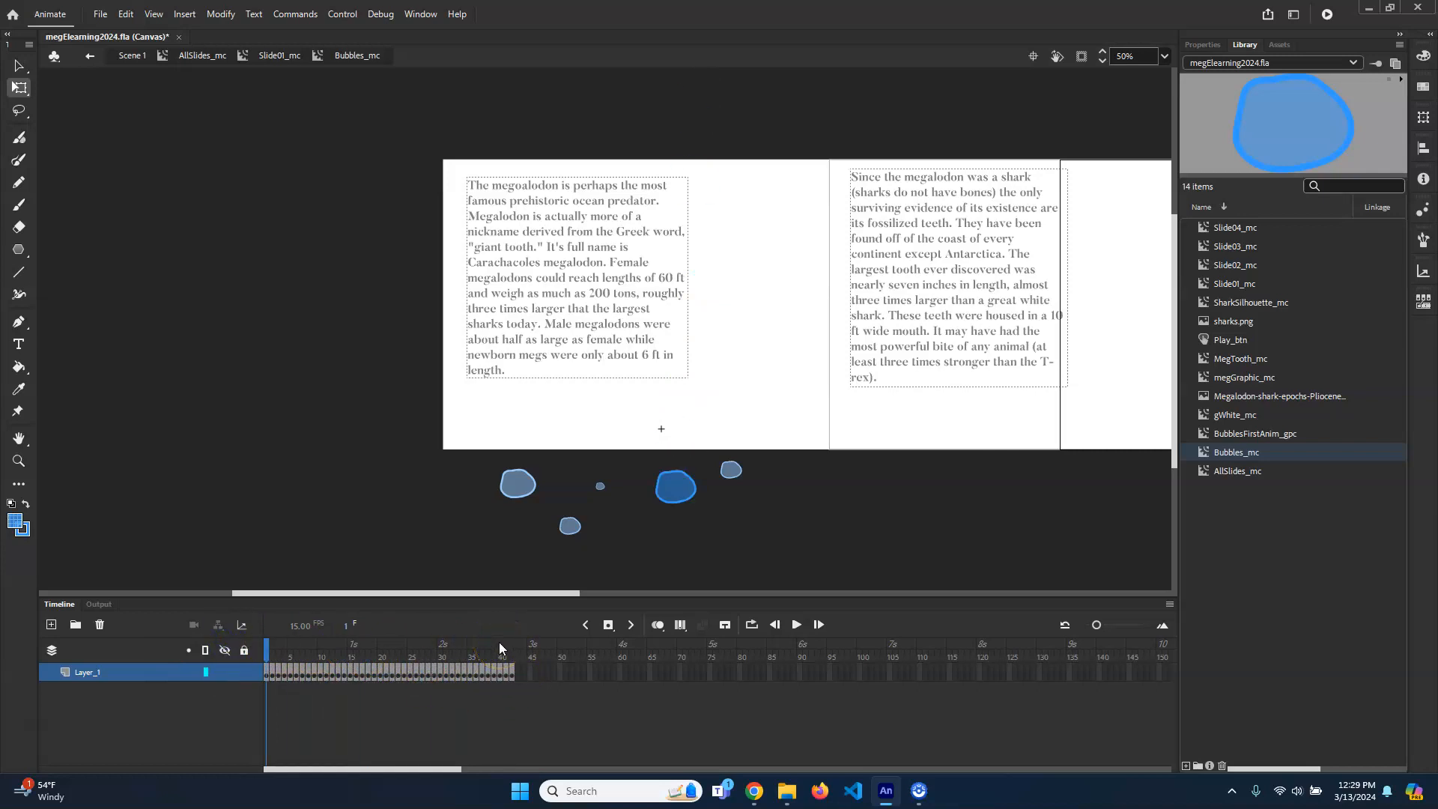
{"action": "left_click_drag", "start_coordinate": [279, 649], "coordinate": [502, 648]}
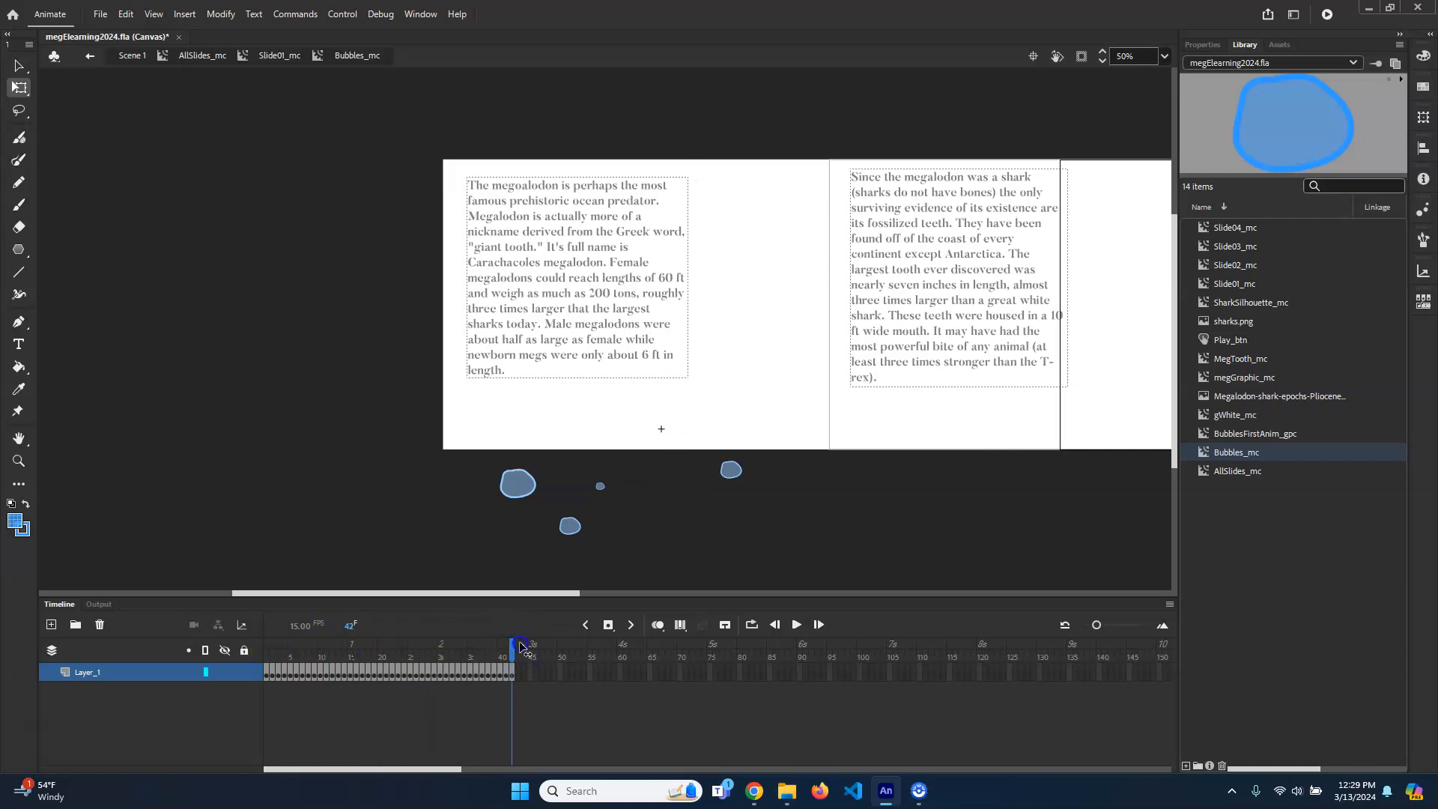
{"action": "left_click", "coordinate": [515, 659]}
Add a new layer above Layer_1 in Bubbles_mc and name it Actions.
{"action": "left_click", "coordinate": [51, 625]}
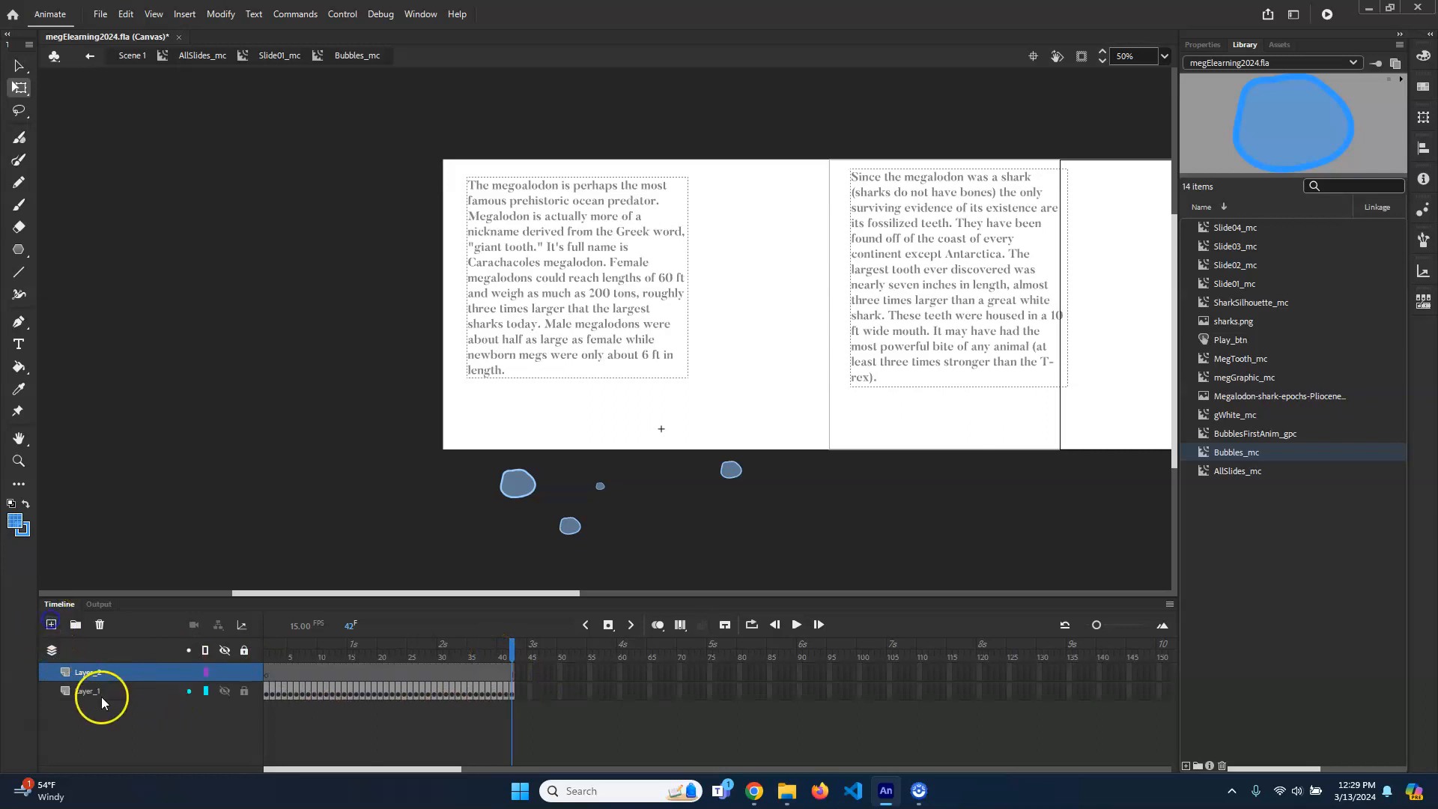
{"action": "double_click", "coordinate": [93, 671]}
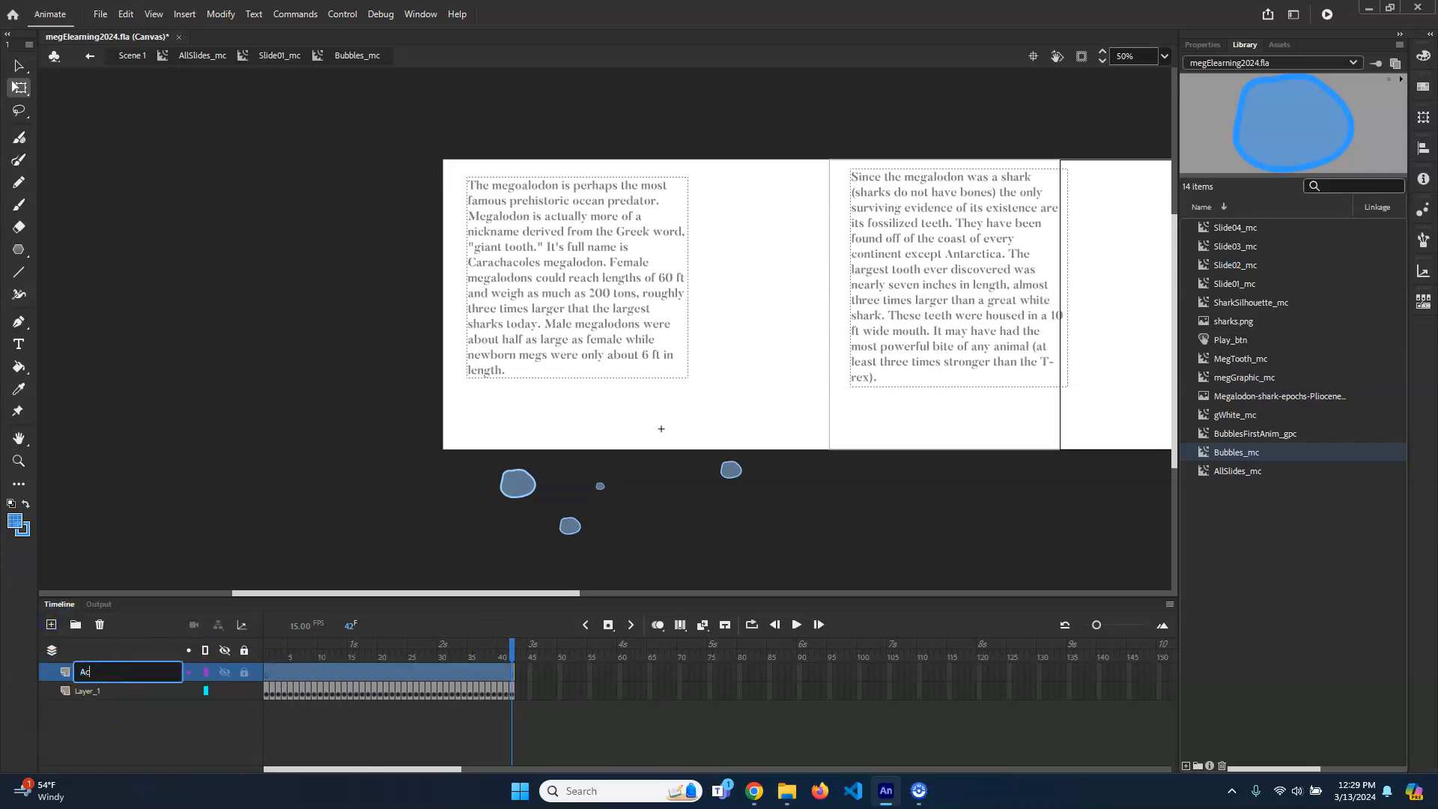
{"action": "type", "text": "Actions"}
{"action": "key", "text": "Return"}
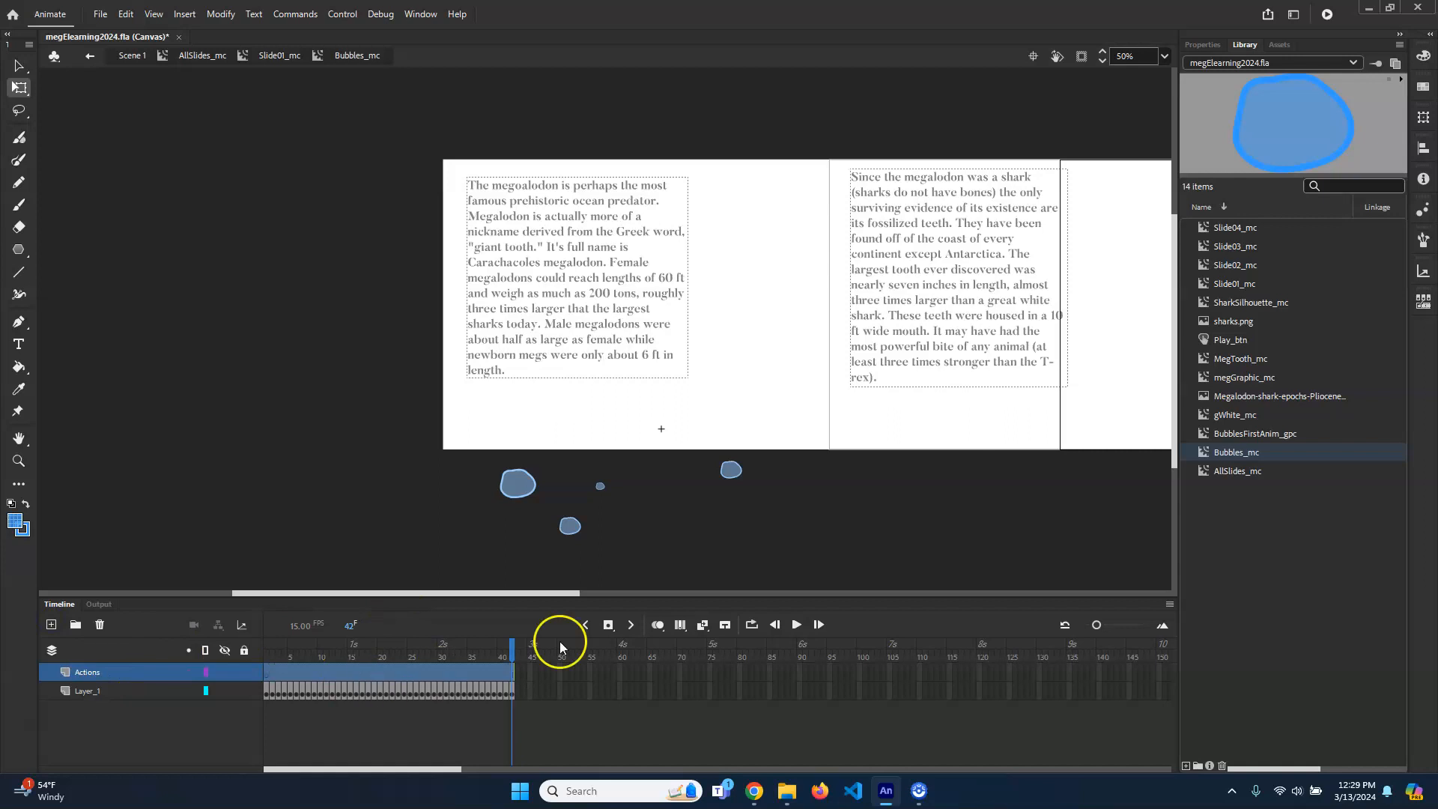
Insert the HTML5 Canvas timeline navigation snippet Stop at this Frame at frame 42 of the Actions layer, and test the movie.
{"action": "left_click", "coordinate": [540, 672]}
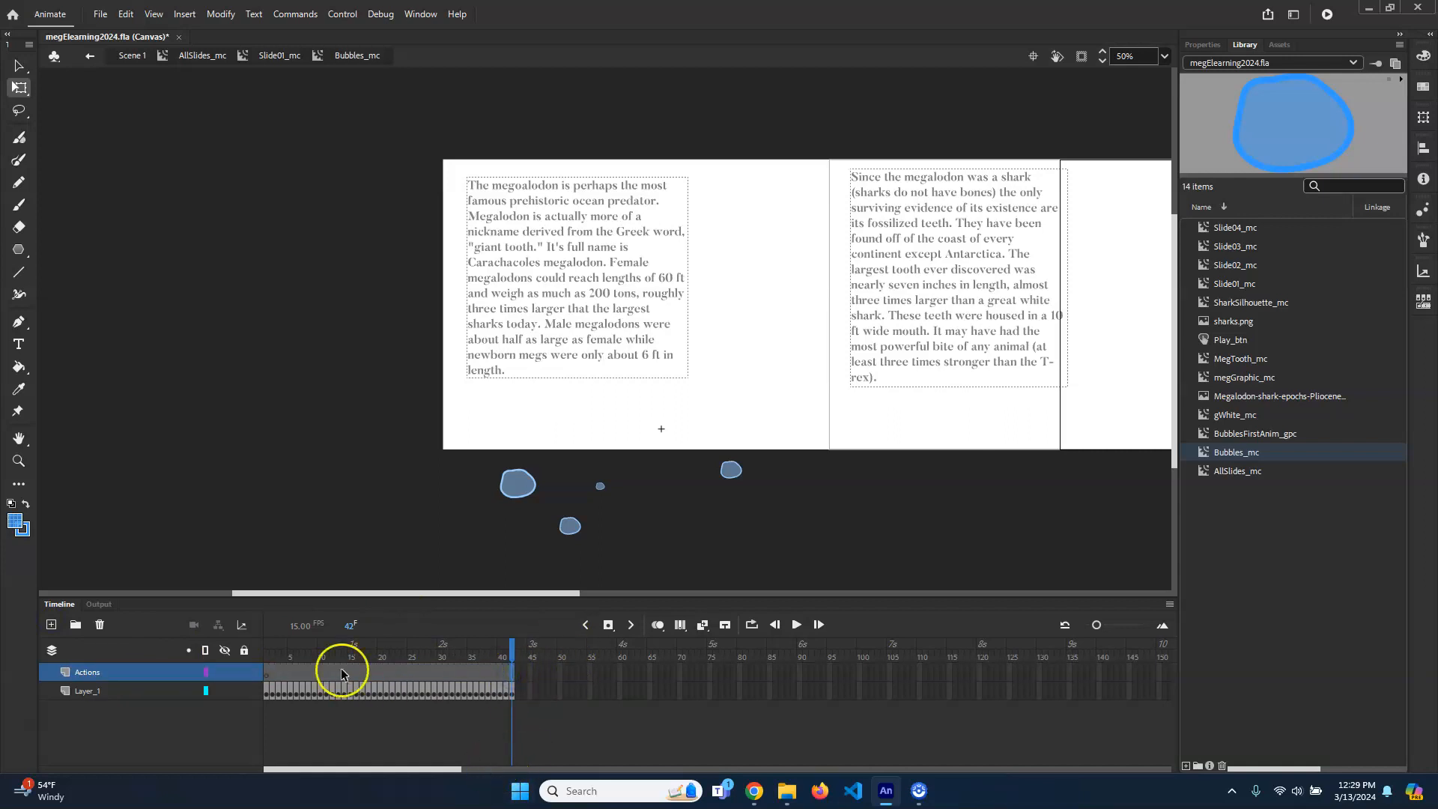
{"action": "key", "text": "F9"}
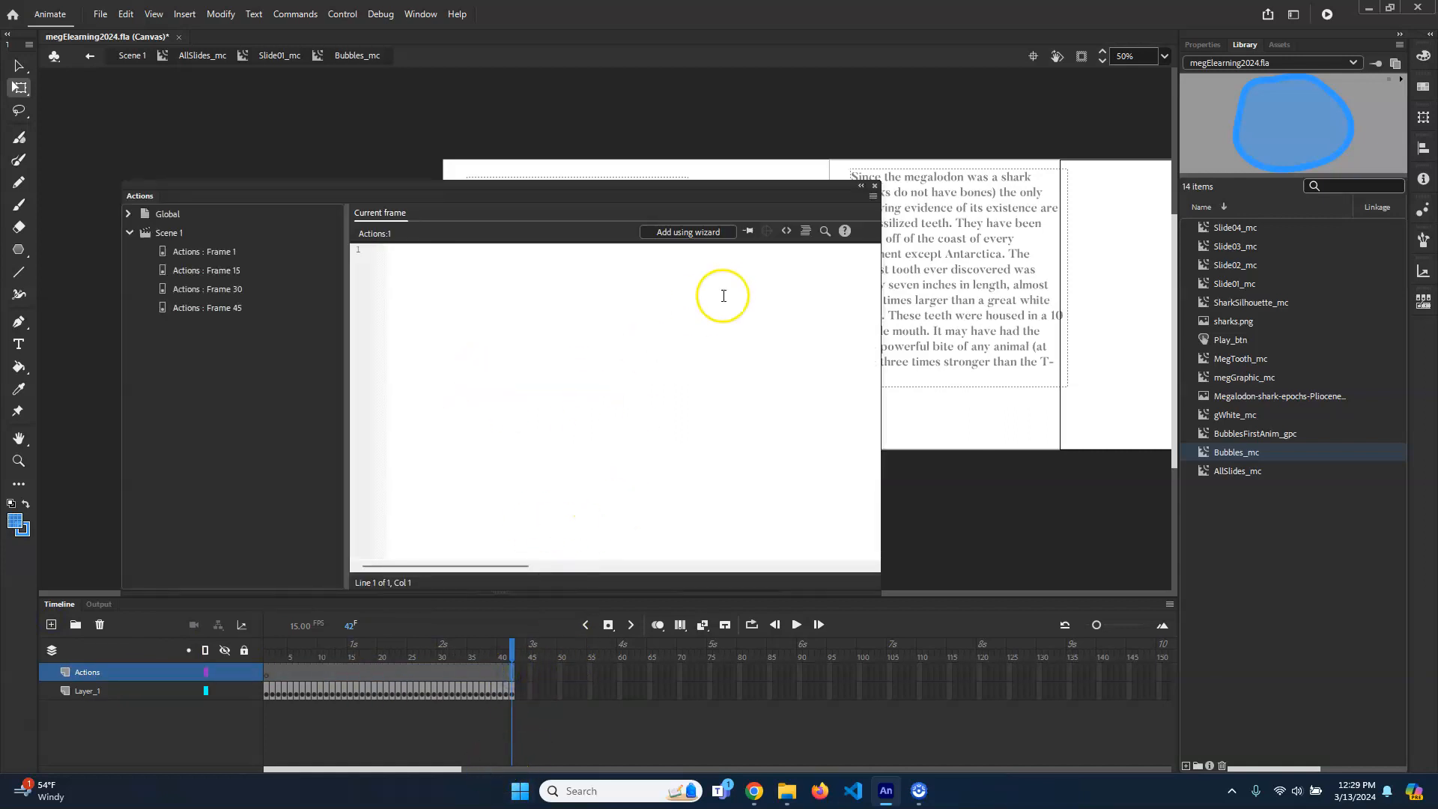
{"action": "left_click", "coordinate": [786, 231]}
{"action": "left_click", "coordinate": [941, 316]}
{"action": "left_click", "coordinate": [951, 332]}
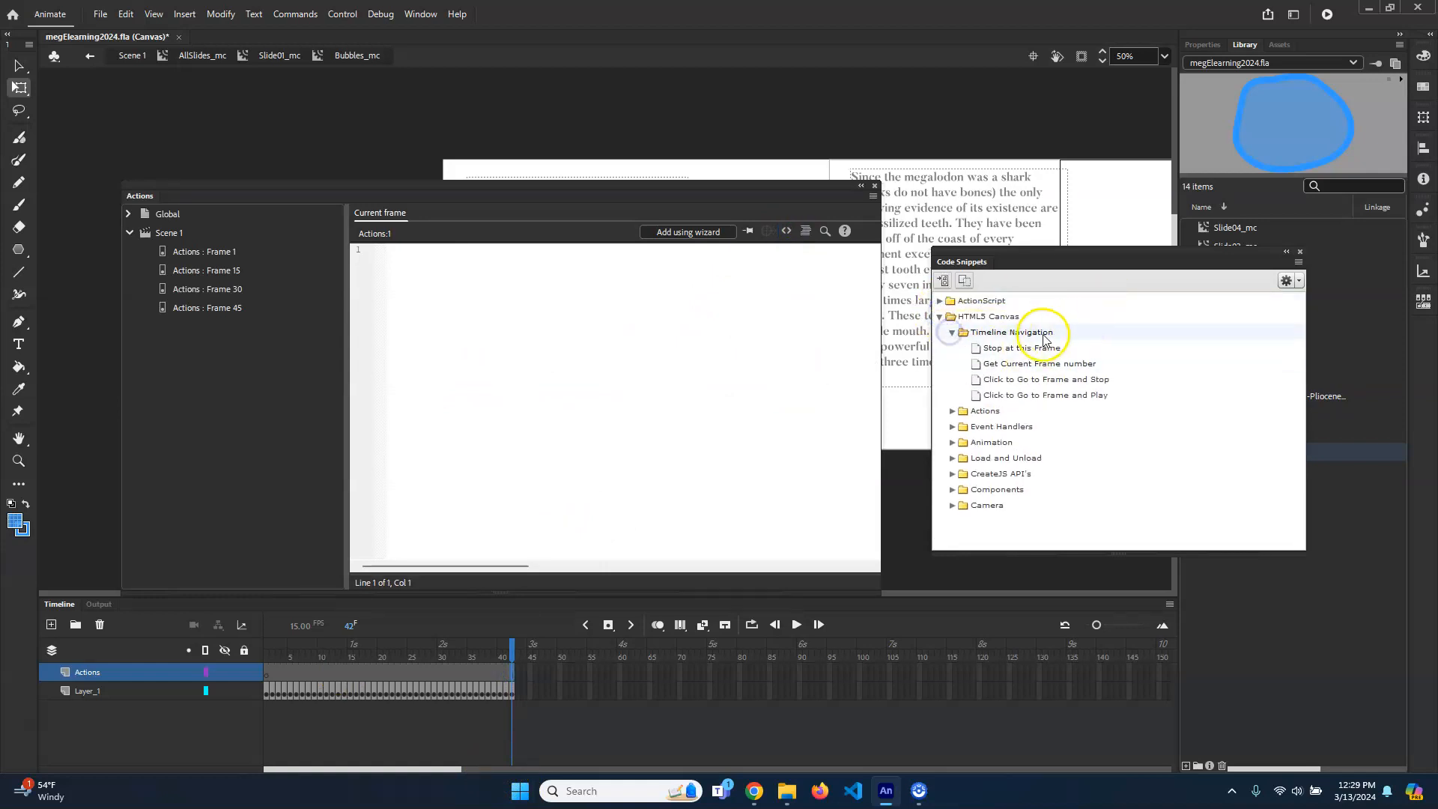
{"action": "double_click", "coordinate": [984, 347]}
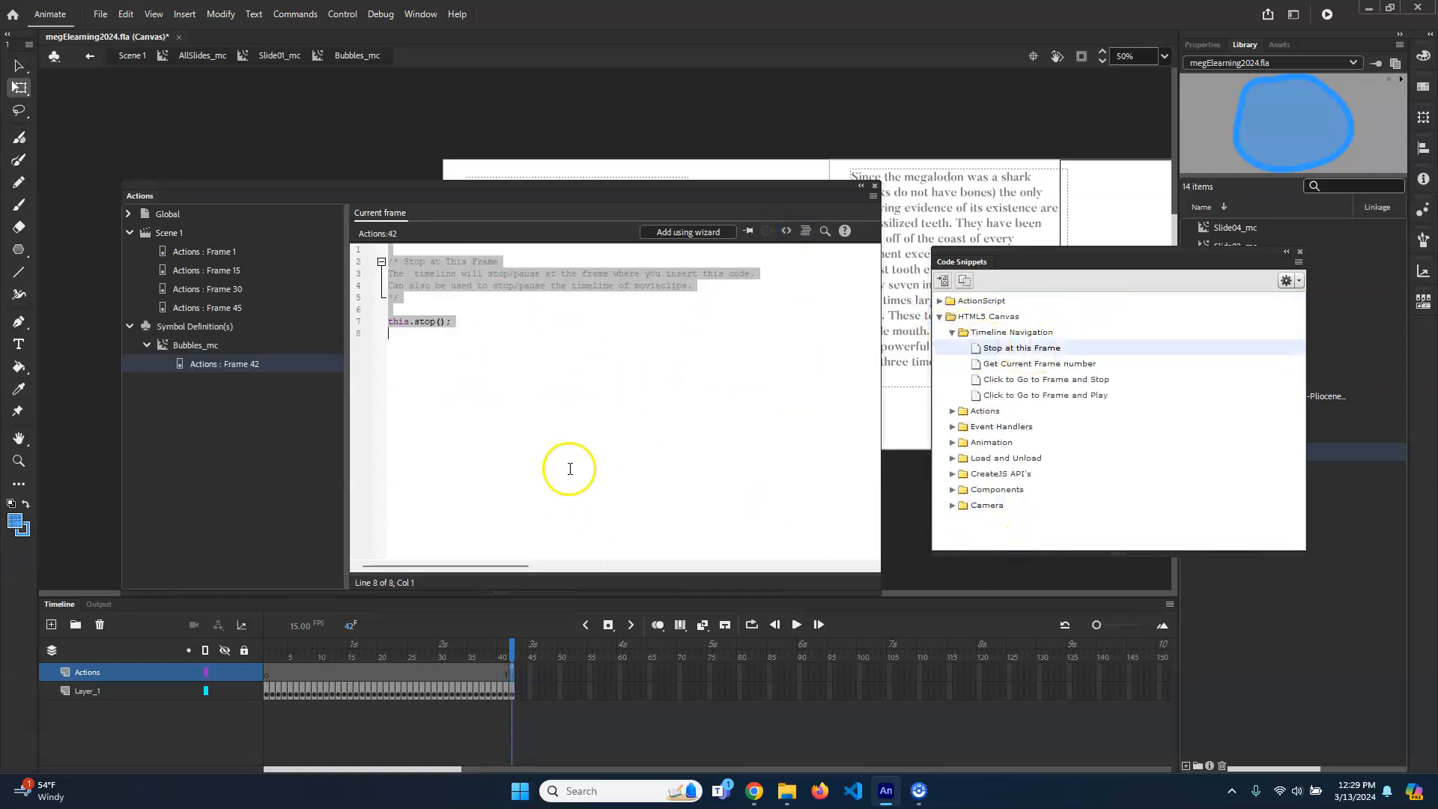
{"action": "key", "text": "ctrl+Return"}
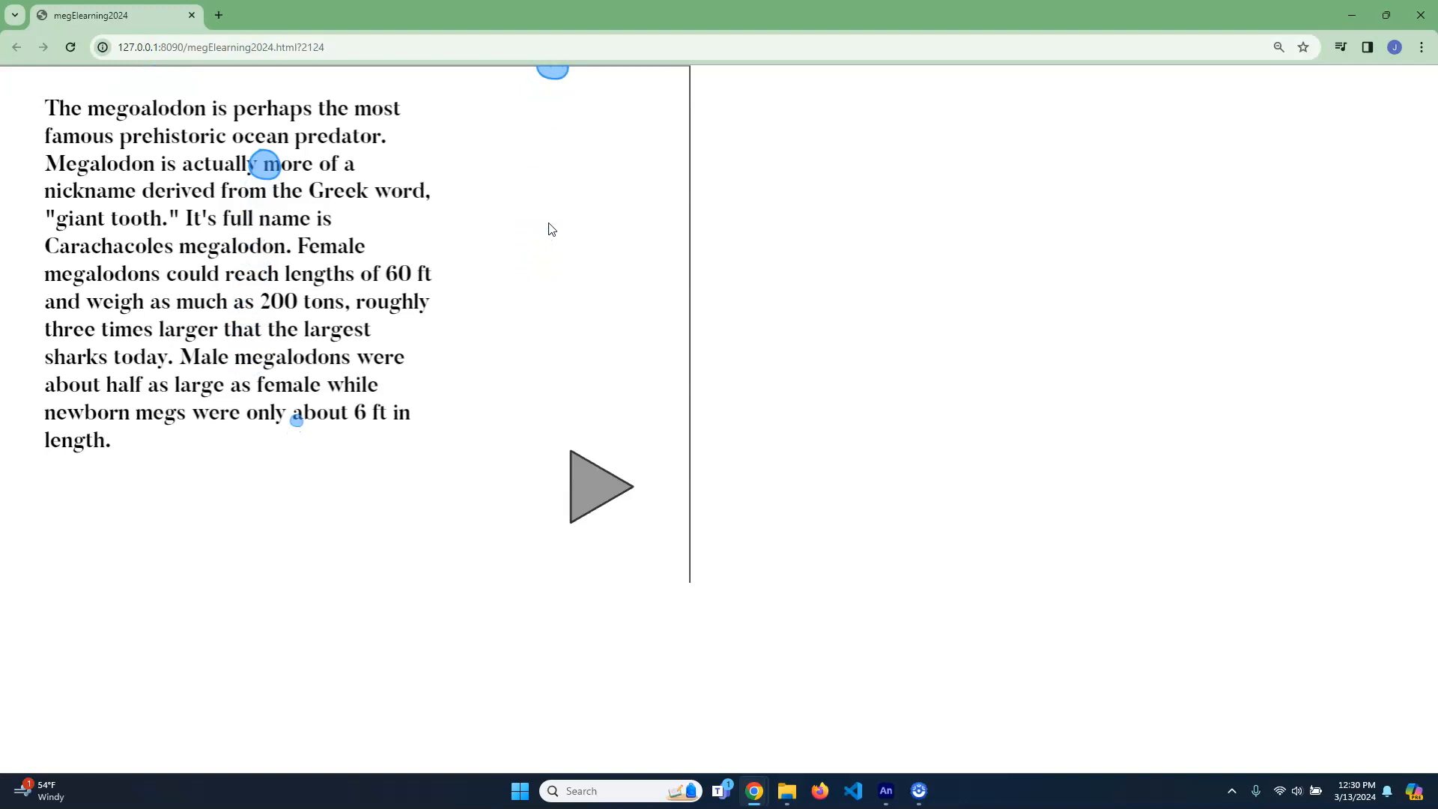
{"action": "left_click", "coordinate": [1420, 15]}
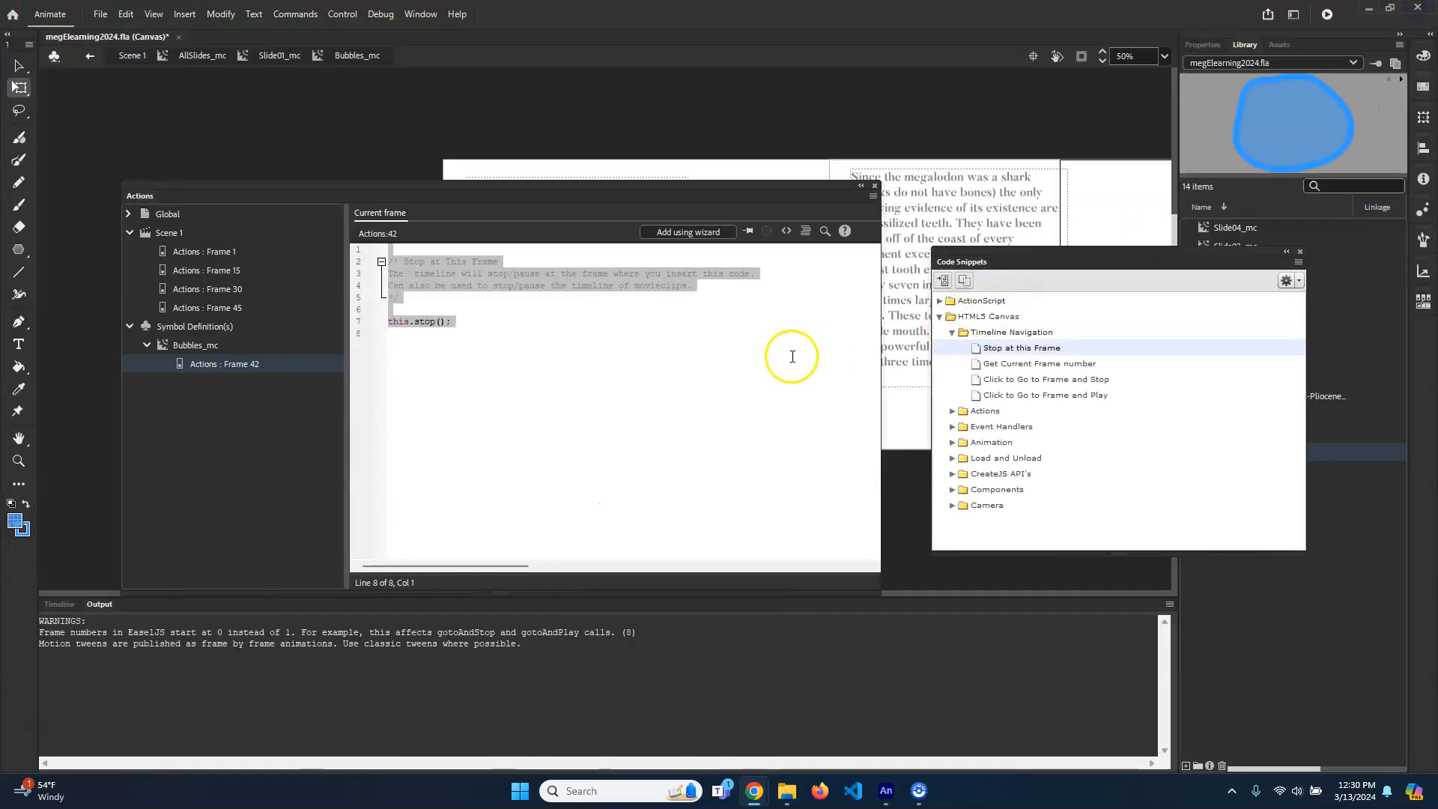
Delete the stop code from frame 42 of Bubbles_mc, and close the Actions and Code Snippets windows.
{"action": "left_click_drag", "start_coordinate": [421, 412], "coordinate": [318, 222]}
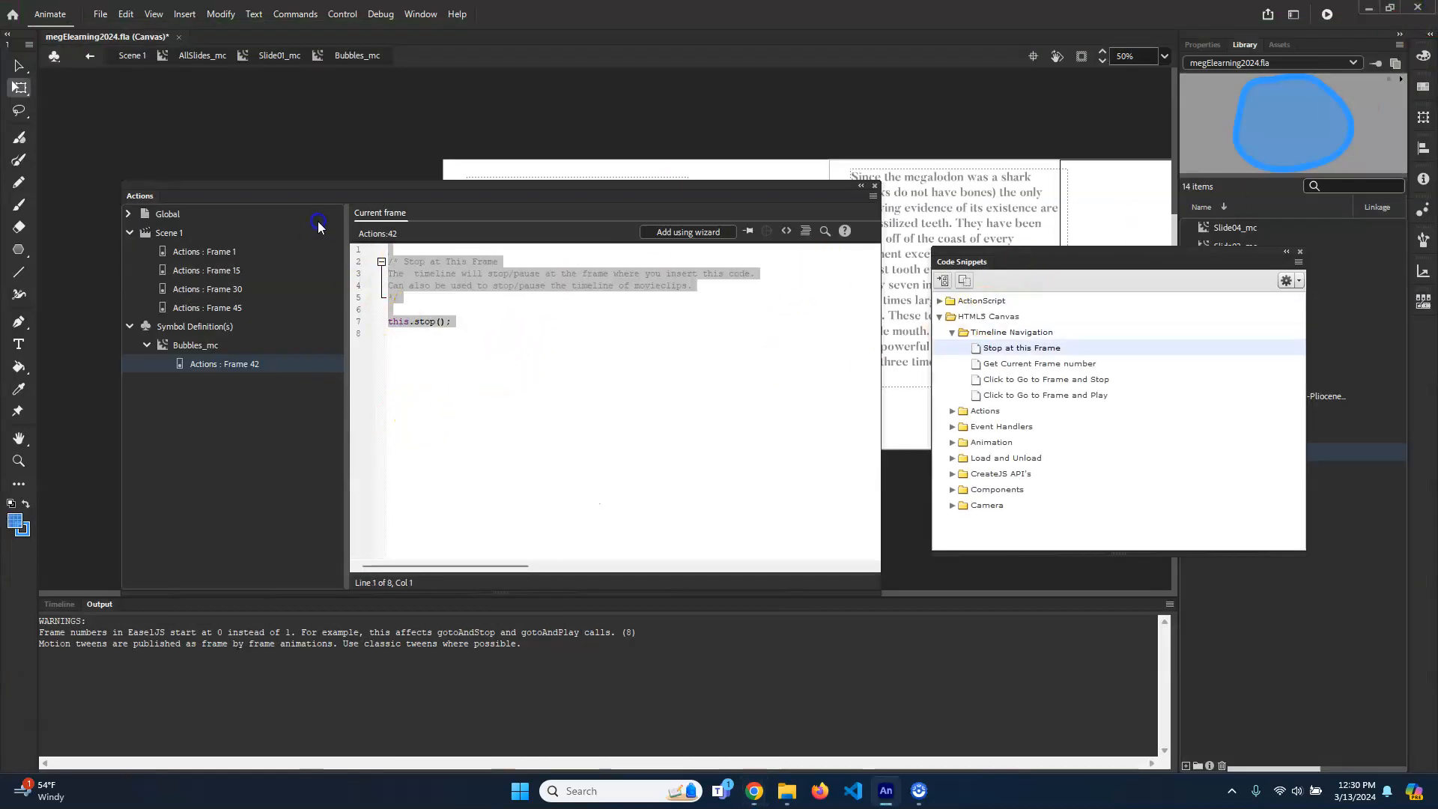
{"action": "key", "text": "Delete"}
{"action": "left_click", "coordinate": [874, 185]}
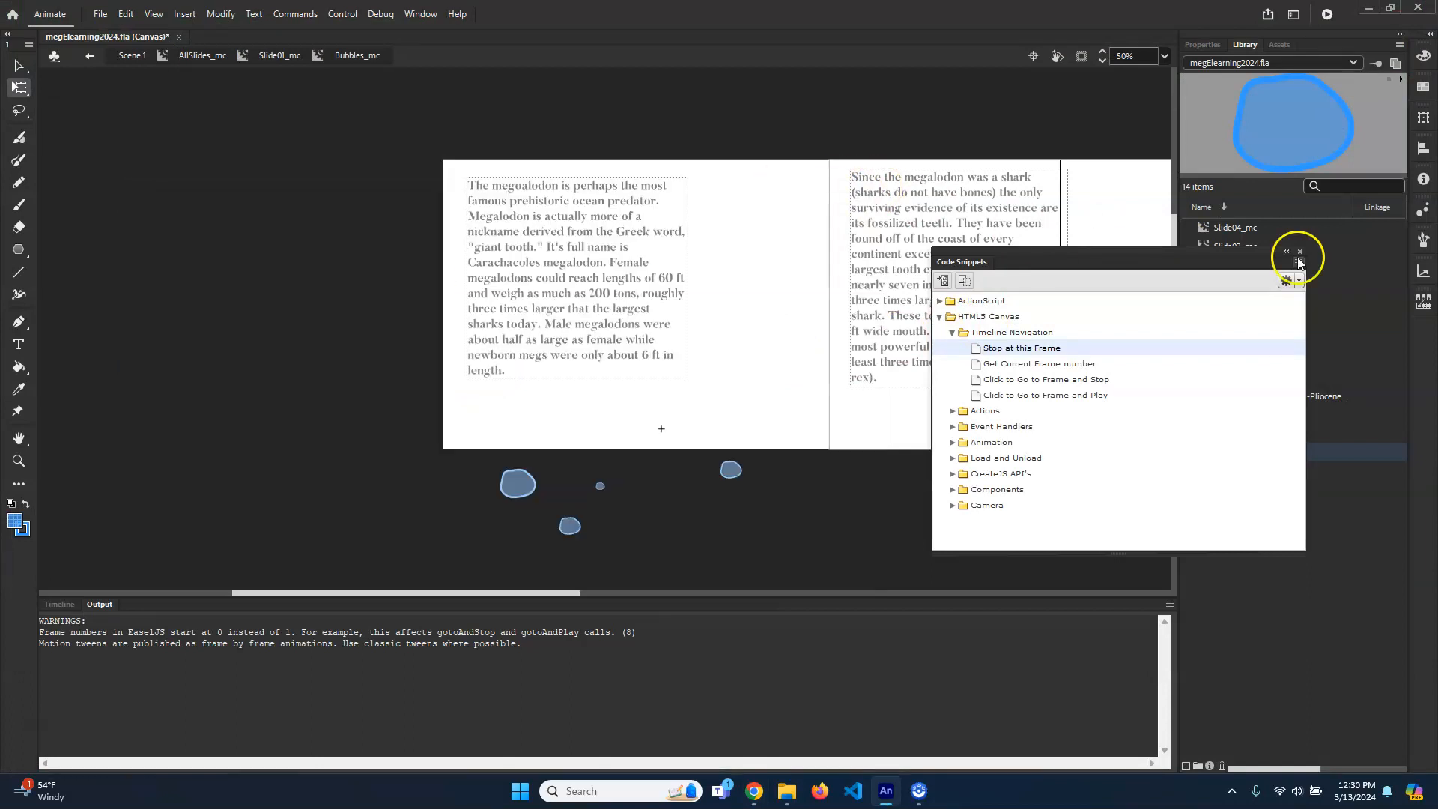
{"action": "left_click", "coordinate": [1300, 252]}
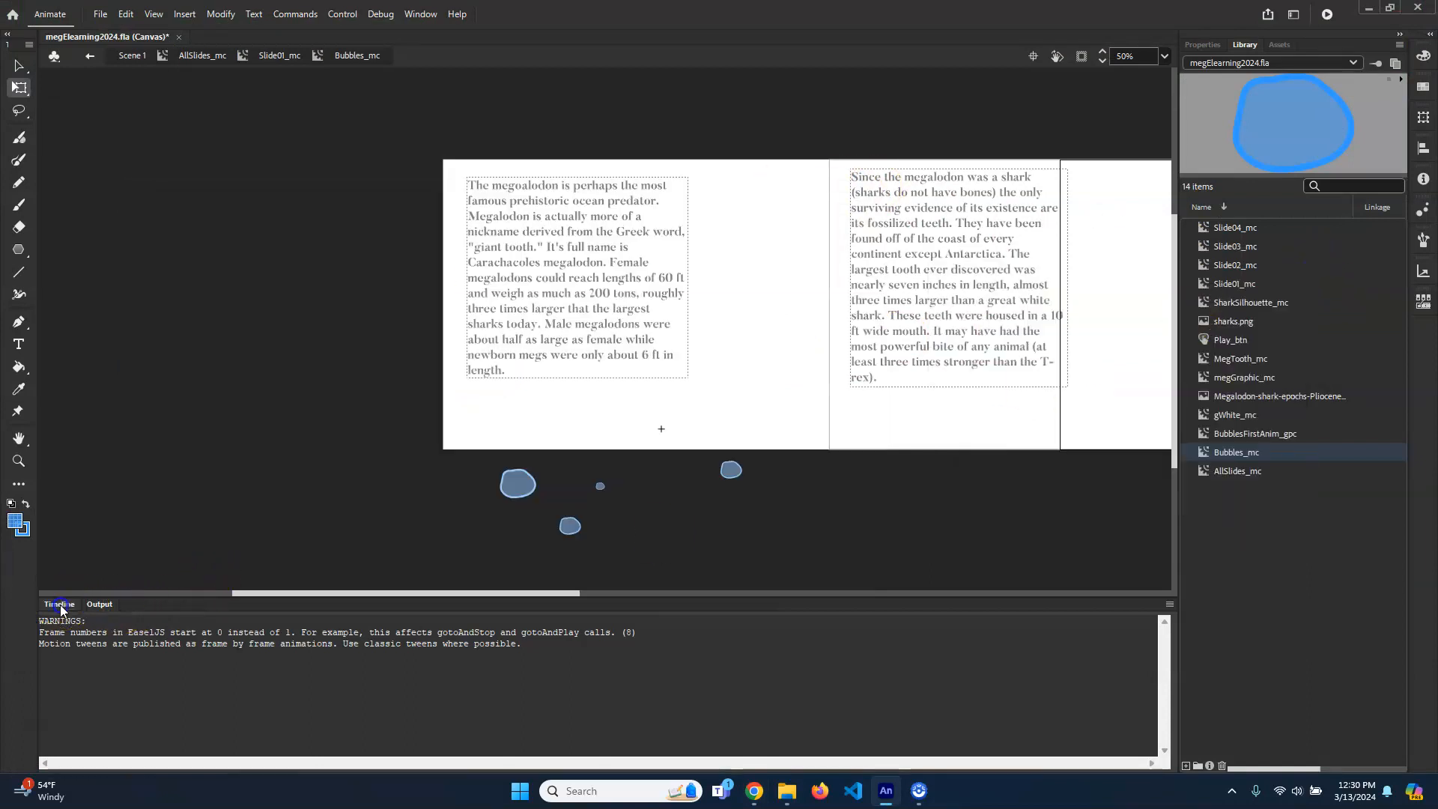
Delete the Actions layer from the Bubbles_mc timeline.
{"action": "left_click", "coordinate": [60, 605]}
{"action": "left_click", "coordinate": [185, 652]}
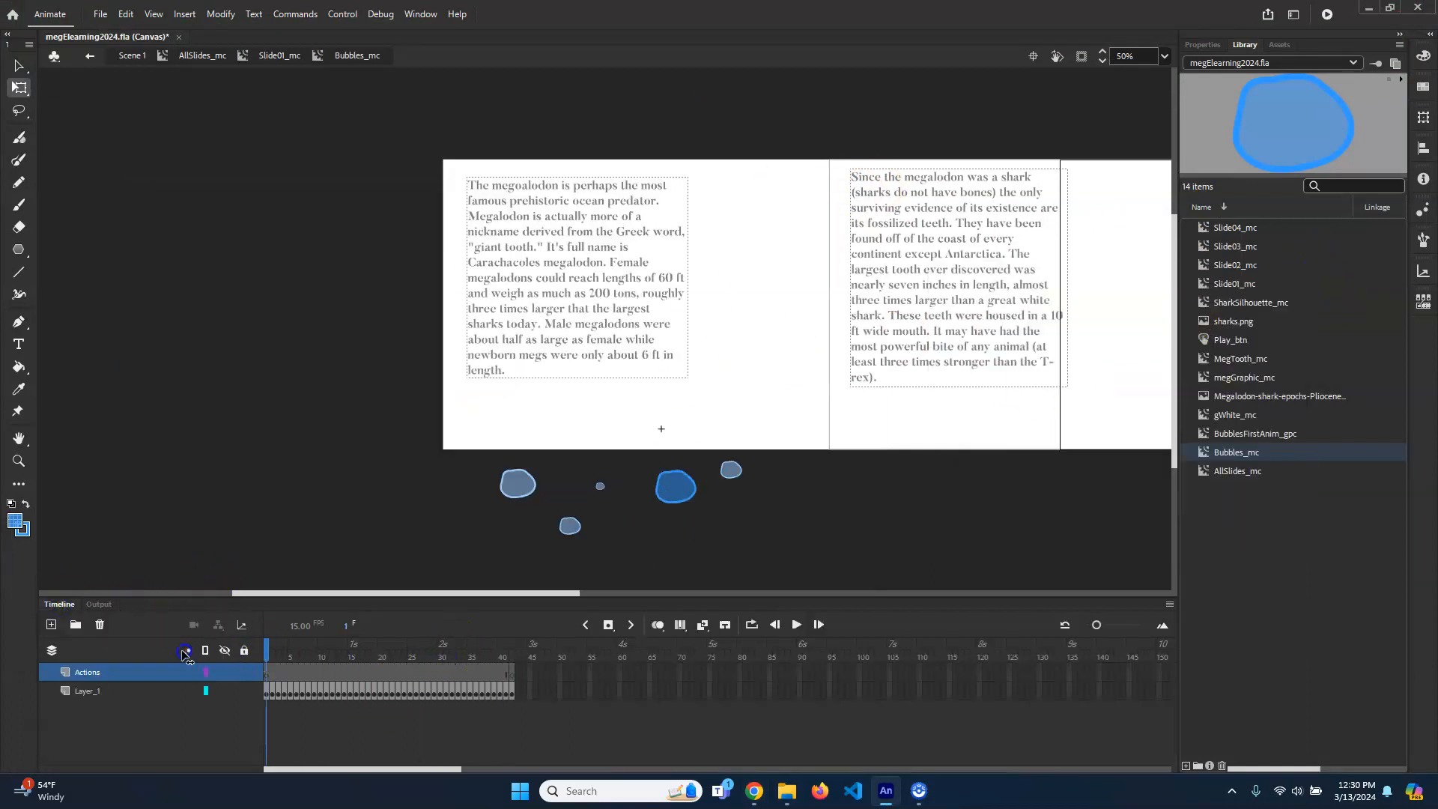
{"action": "right_click", "coordinate": [92, 671]}
{"action": "left_click", "coordinate": [174, 336]}
Scrub through the Layer_1 bubble frames in Bubbles_mc and return to frame 1.
{"action": "left_click_drag", "start_coordinate": [283, 641], "coordinate": [406, 678]}
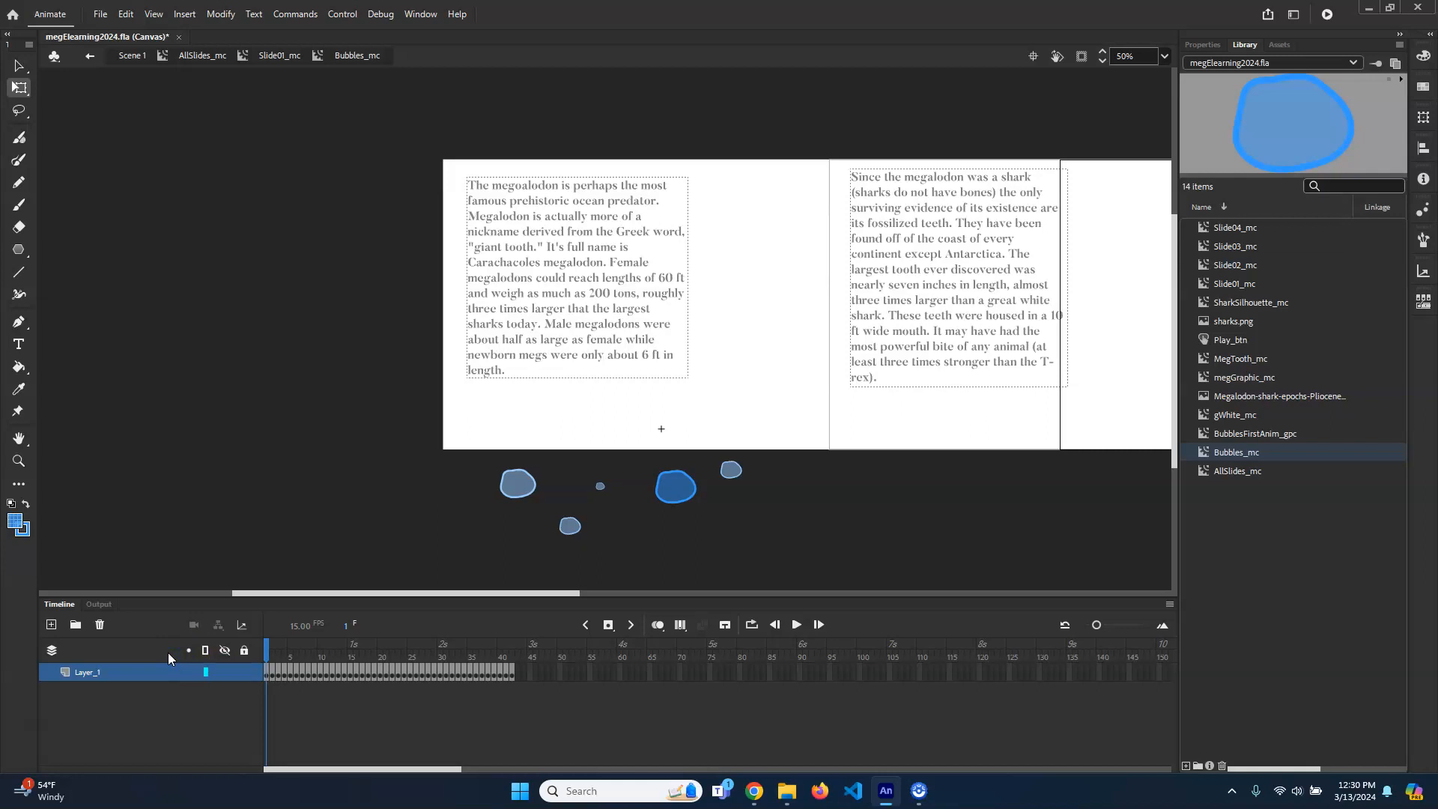
{"action": "left_click", "coordinate": [334, 707]}
{"action": "left_click_drag", "start_coordinate": [282, 649], "coordinate": [248, 645]}
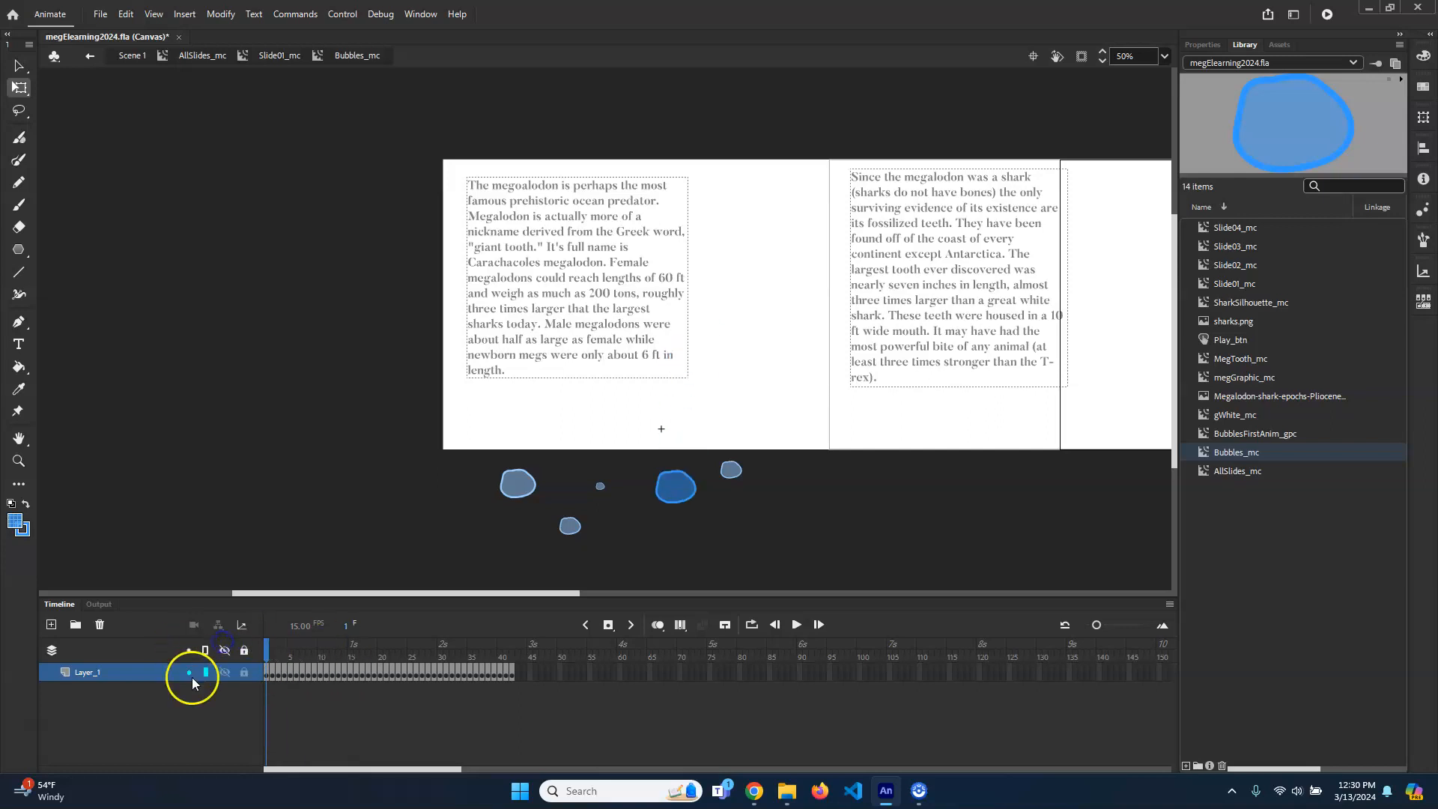